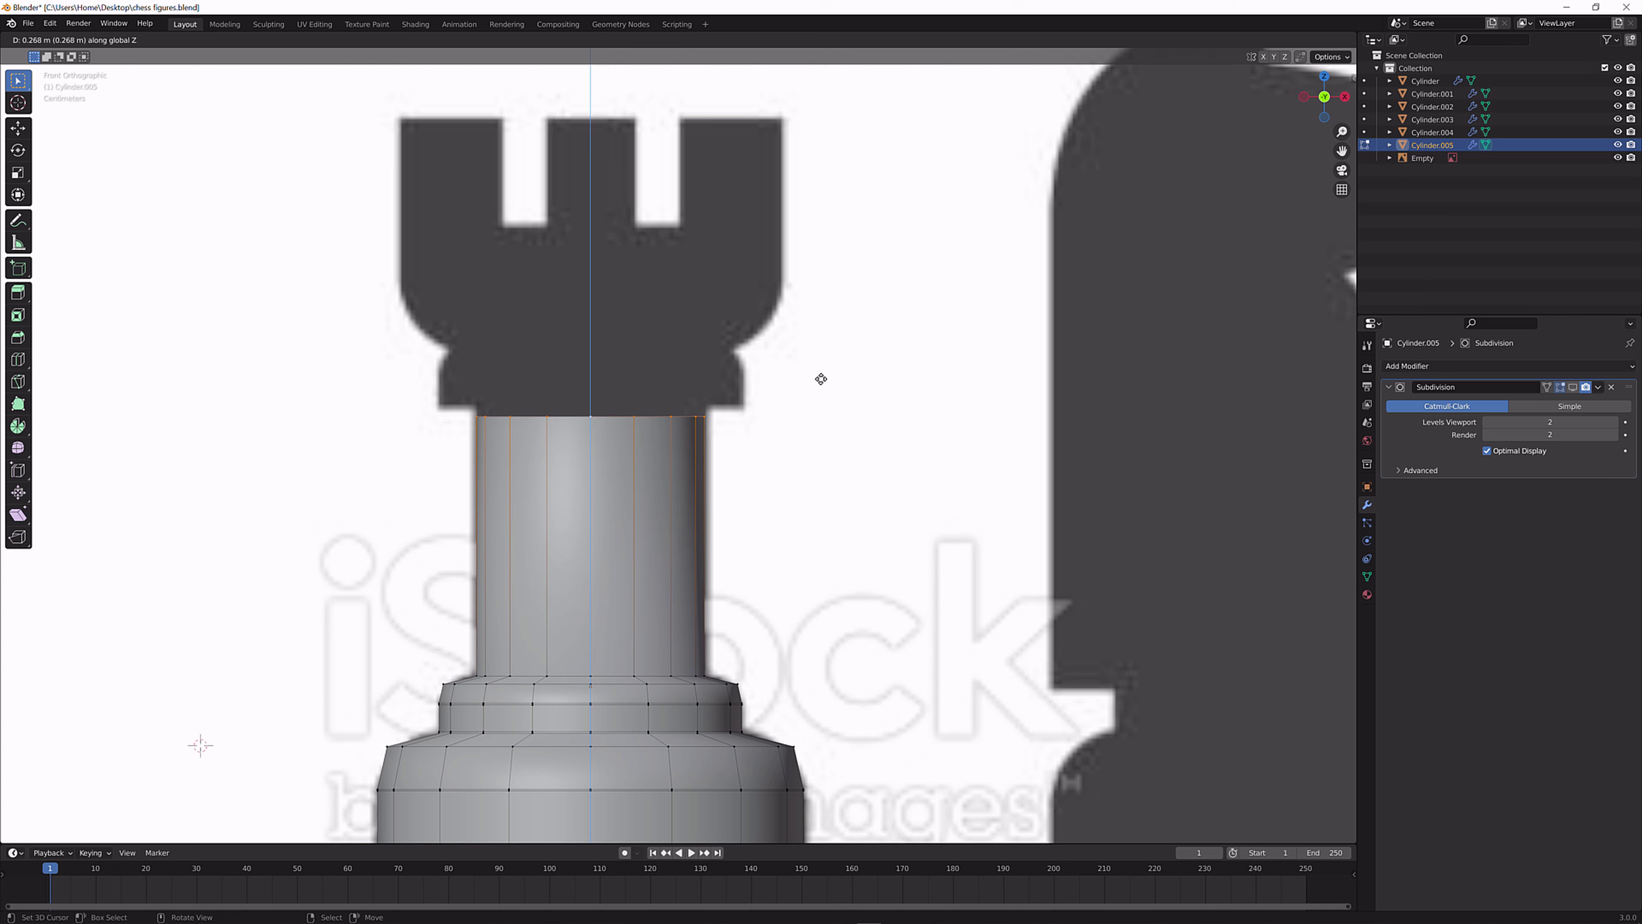
Extrude the top ring of the rook's shaft about 0.28 m upward to the underside of the silhouette's collar.
click(823, 372)
scroll(800, 409, up, 1)
scroll(687, 518, up, 3)
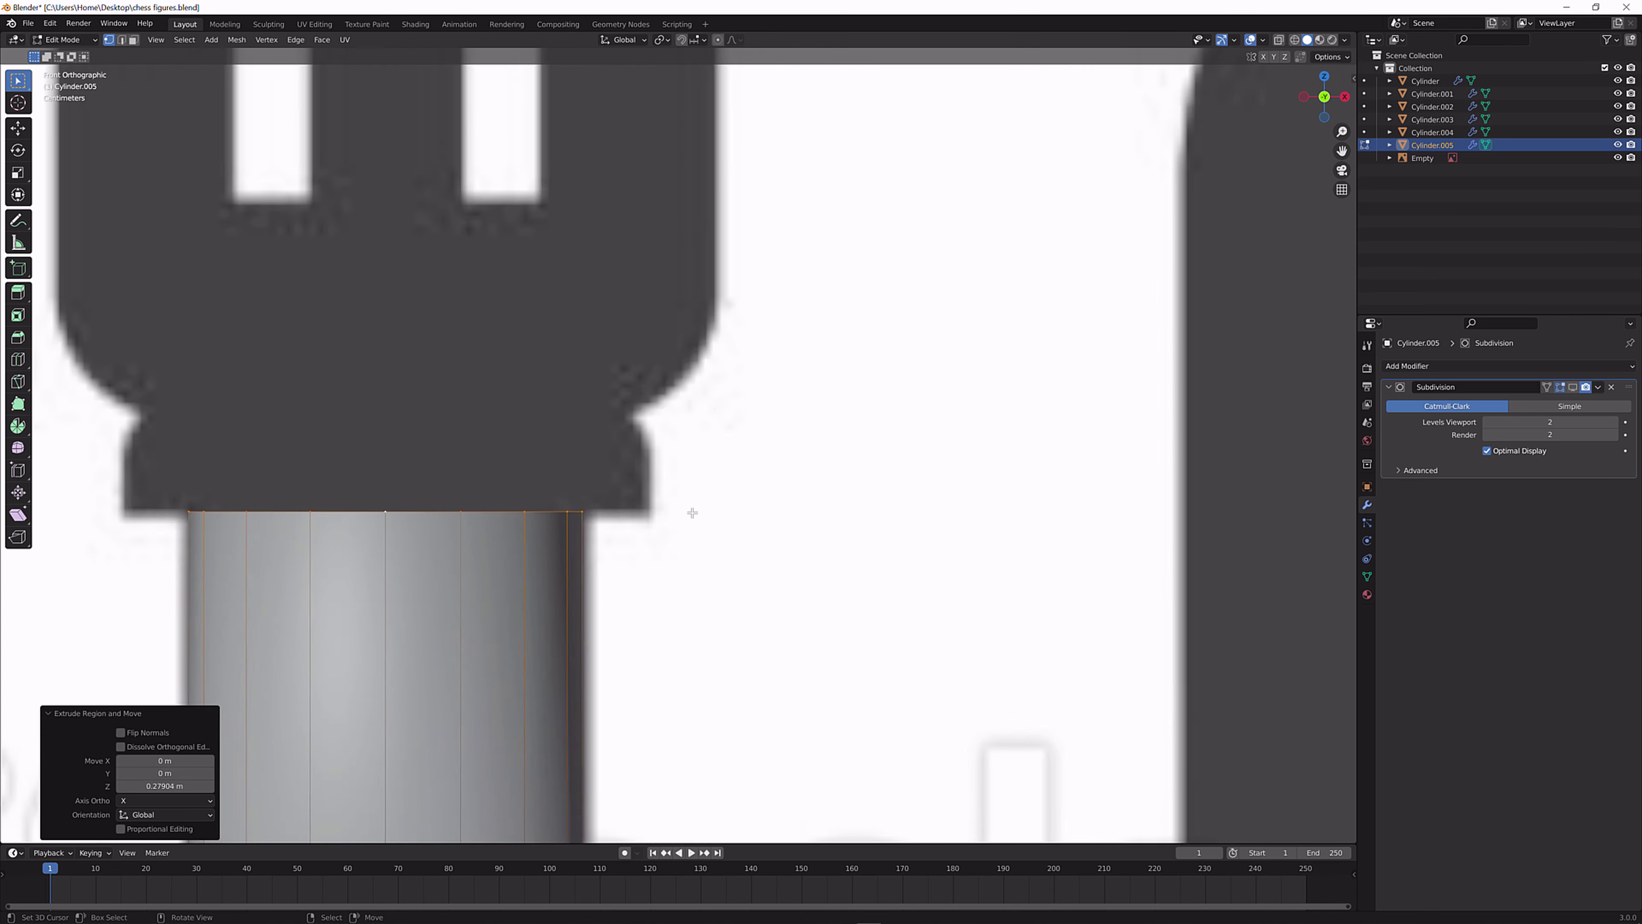
scroll(690, 524, up, 2)
key(g)
key(z)
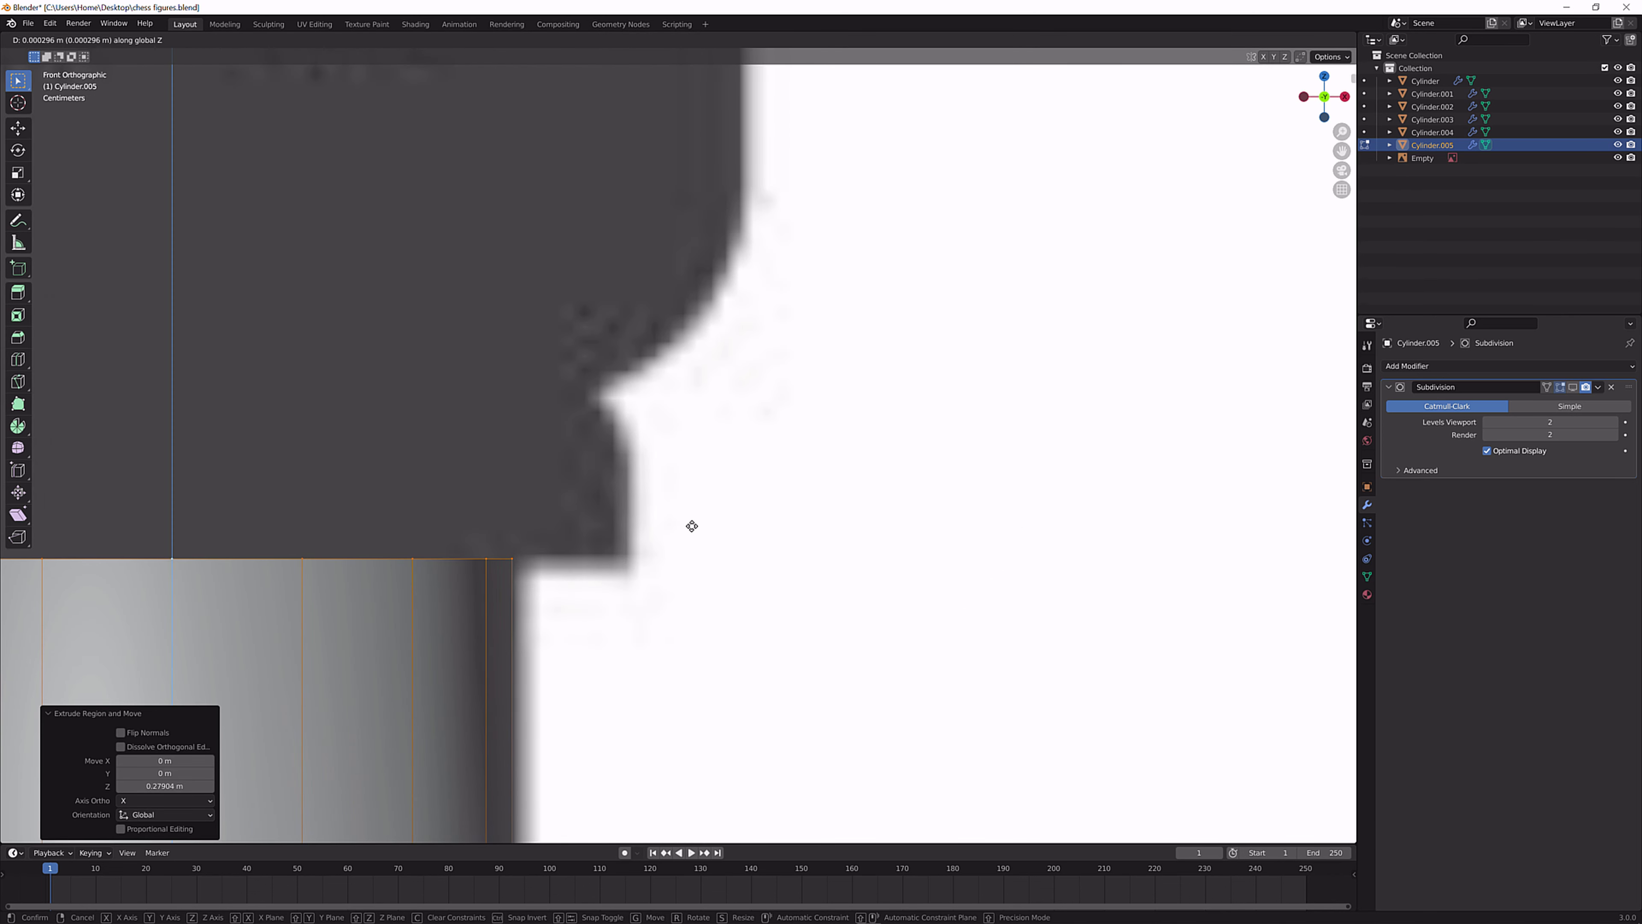
click(692, 524)
Extrude the shaft's top ring outward at scale 1.331 and straight up to form the collar's vertical side.
key(s)
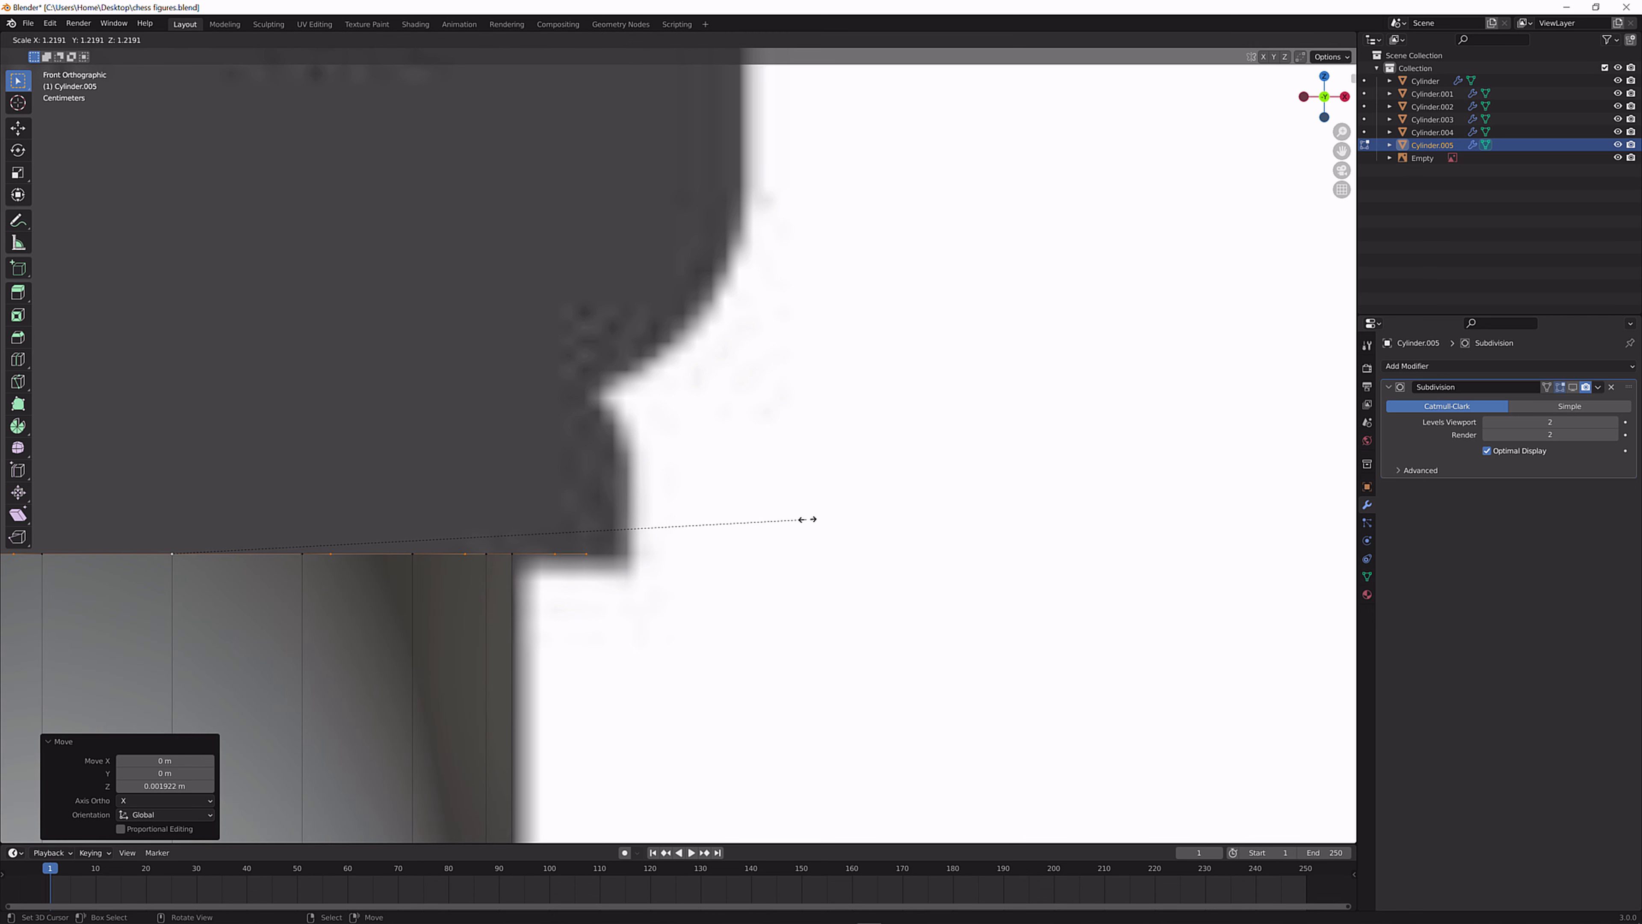
click(863, 507)
key(e)
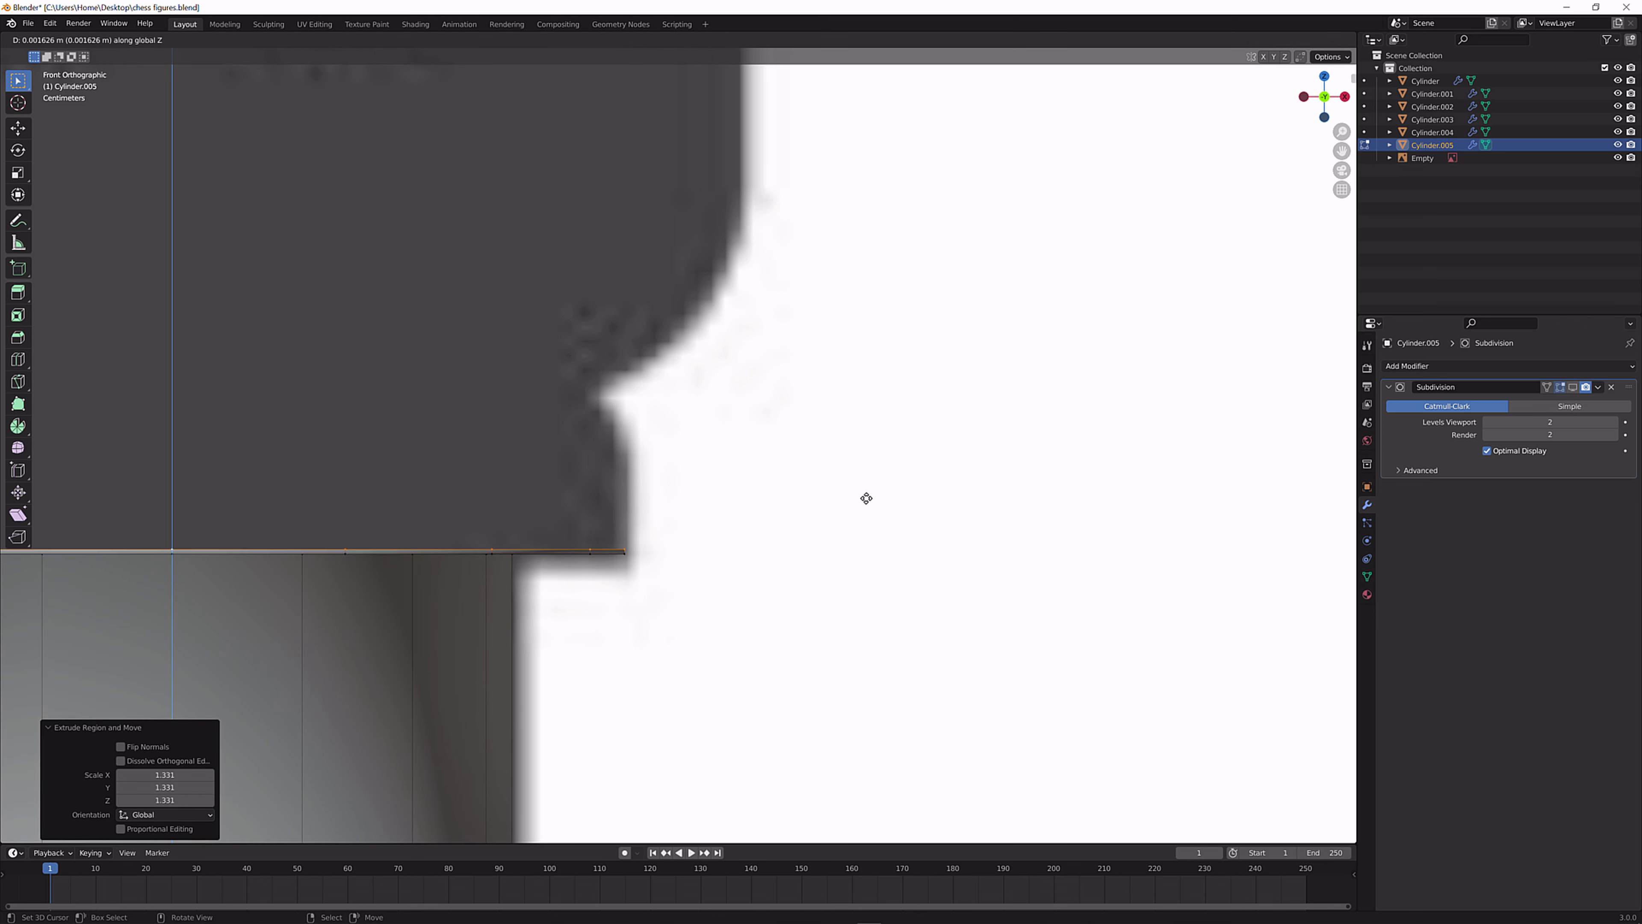
click(870, 402)
Extrude the collar's top ring about 0.019 m upward and scale it to 0.908 to taper the rim.
key(e)
click(891, 349)
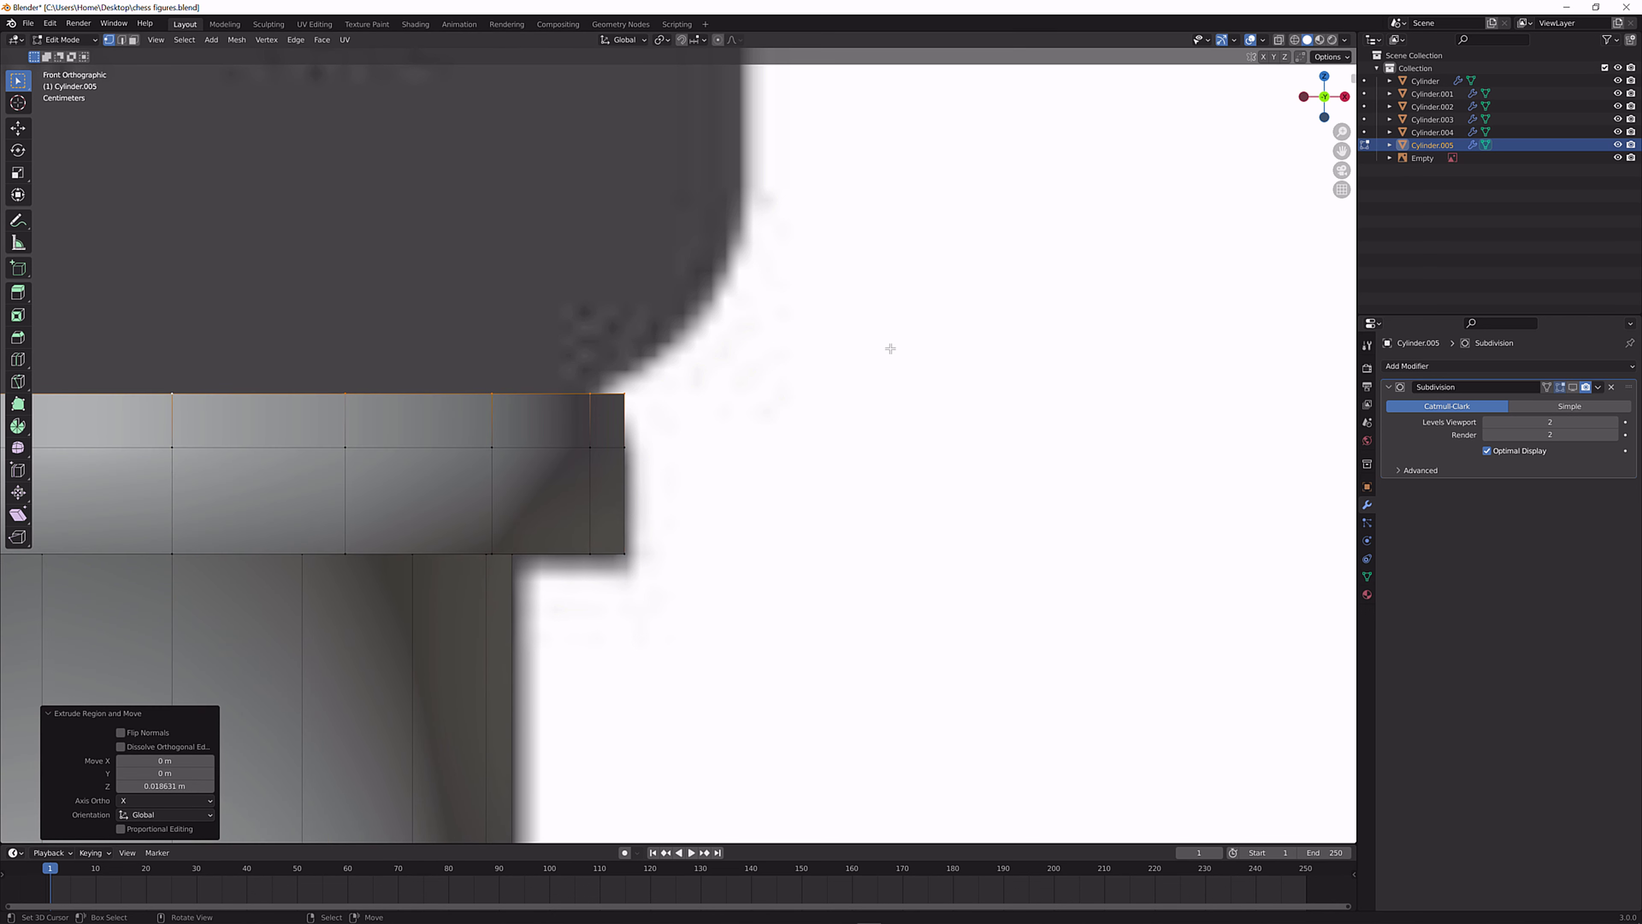
key(s)
click(849, 372)
Add an edge loop to the collar's tapered rim and scale it by 1.048 to round it to the silhouette.
scroll(769, 392, down, 5)
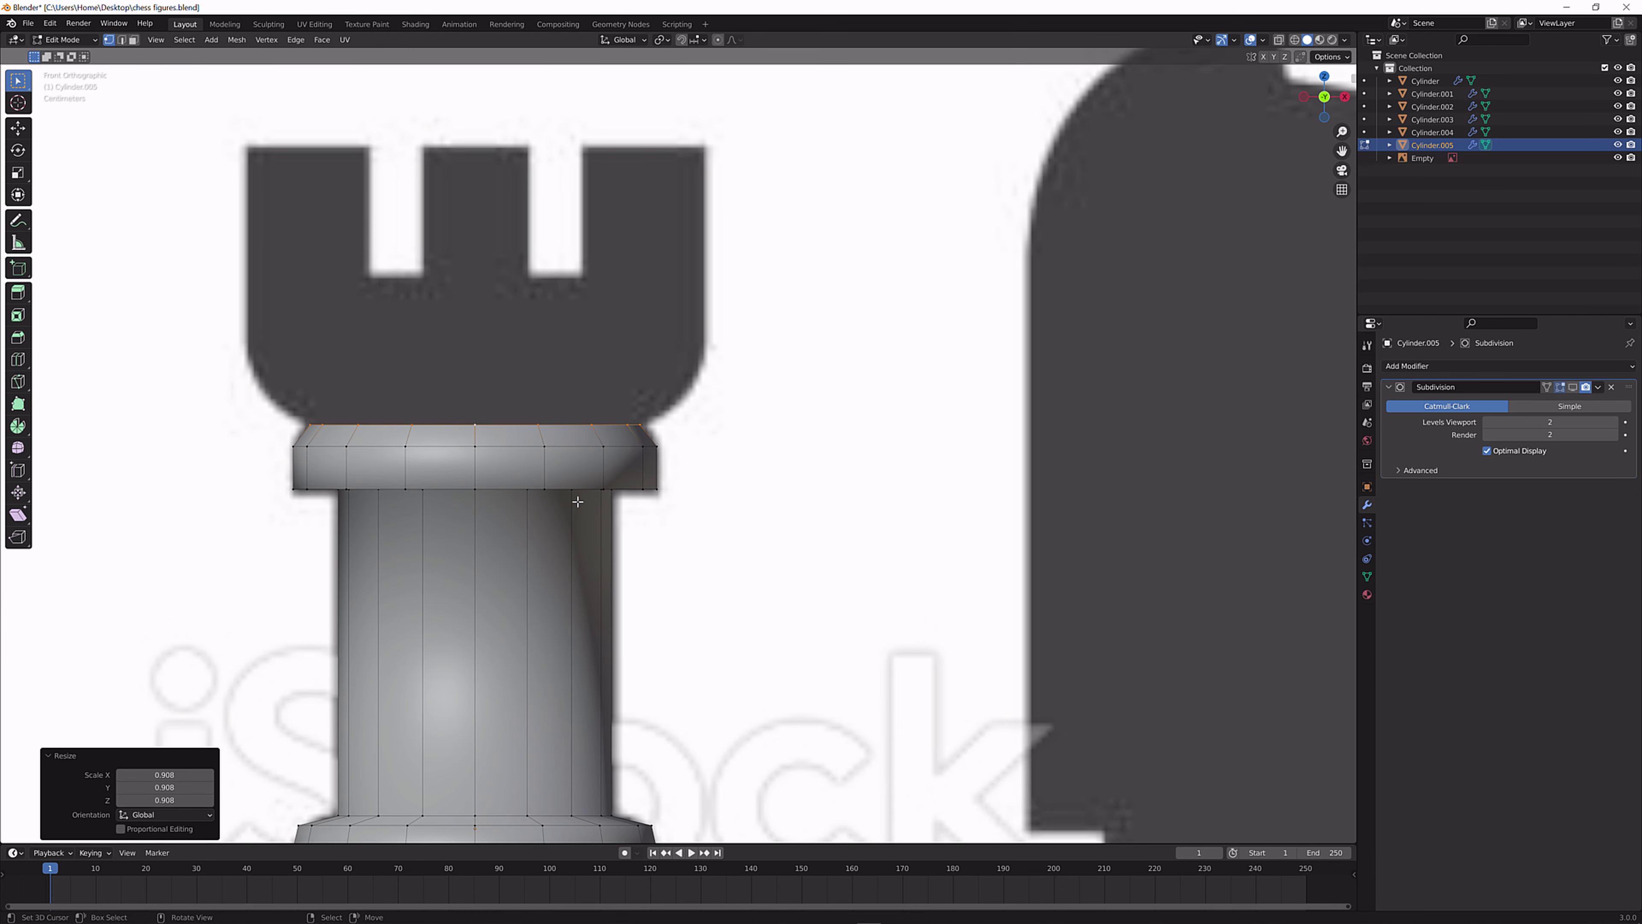
shift+middle_drag(608, 490, 579, 575)
scroll(593, 578, up, 2)
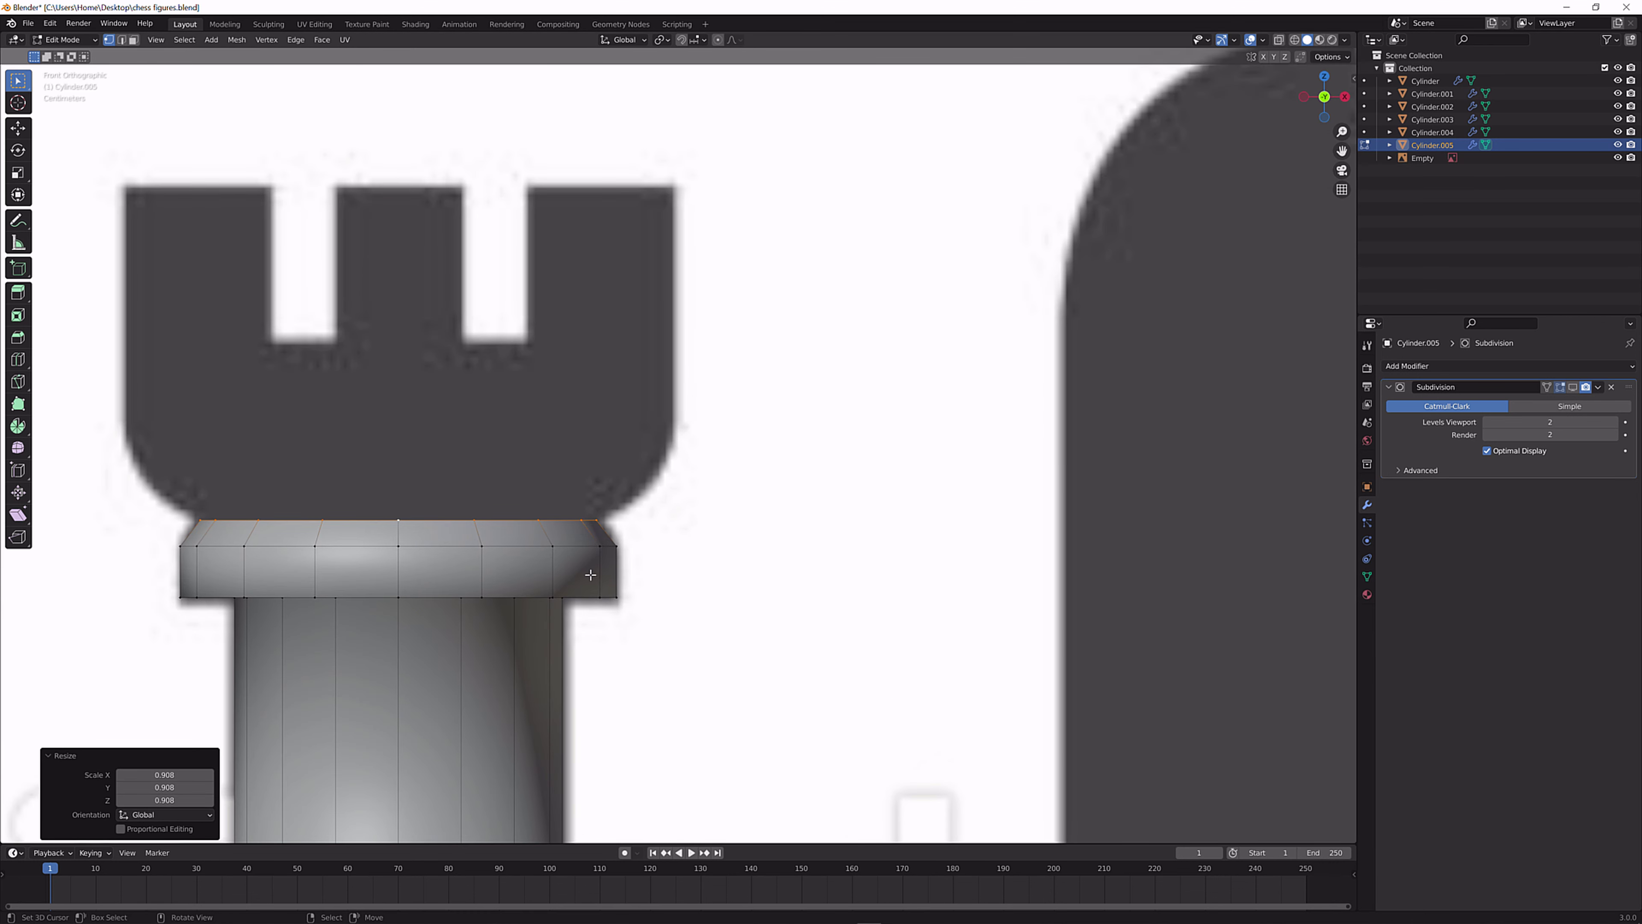
scroll(575, 618, up, 2)
key(ctrl+r)
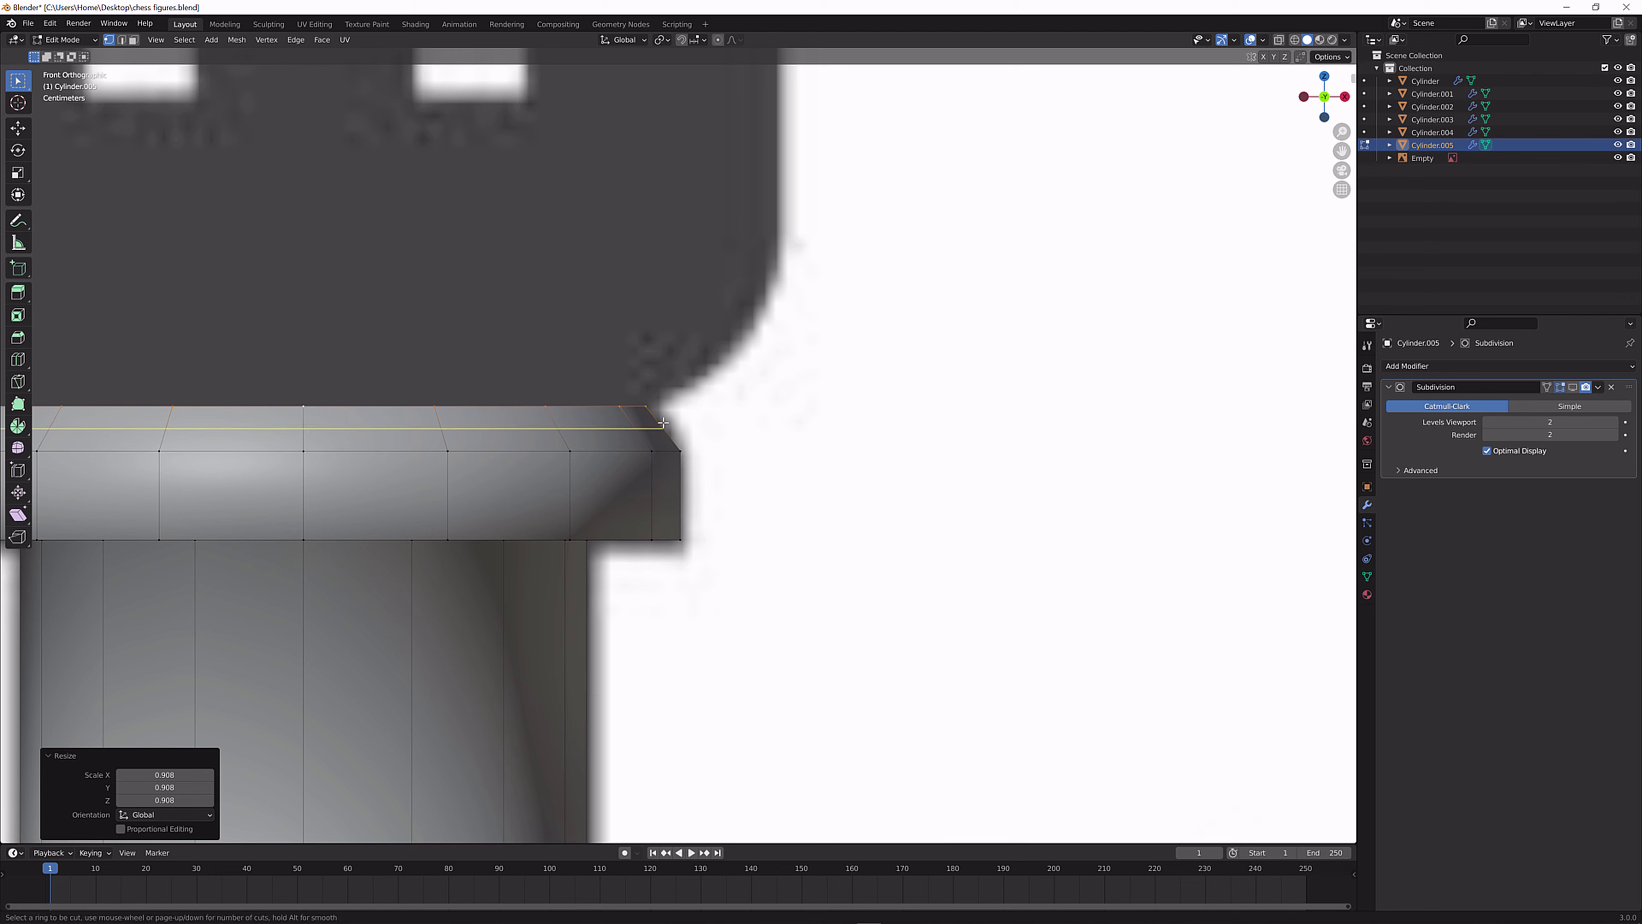
click(658, 417)
click(662, 419)
key(s)
click(666, 420)
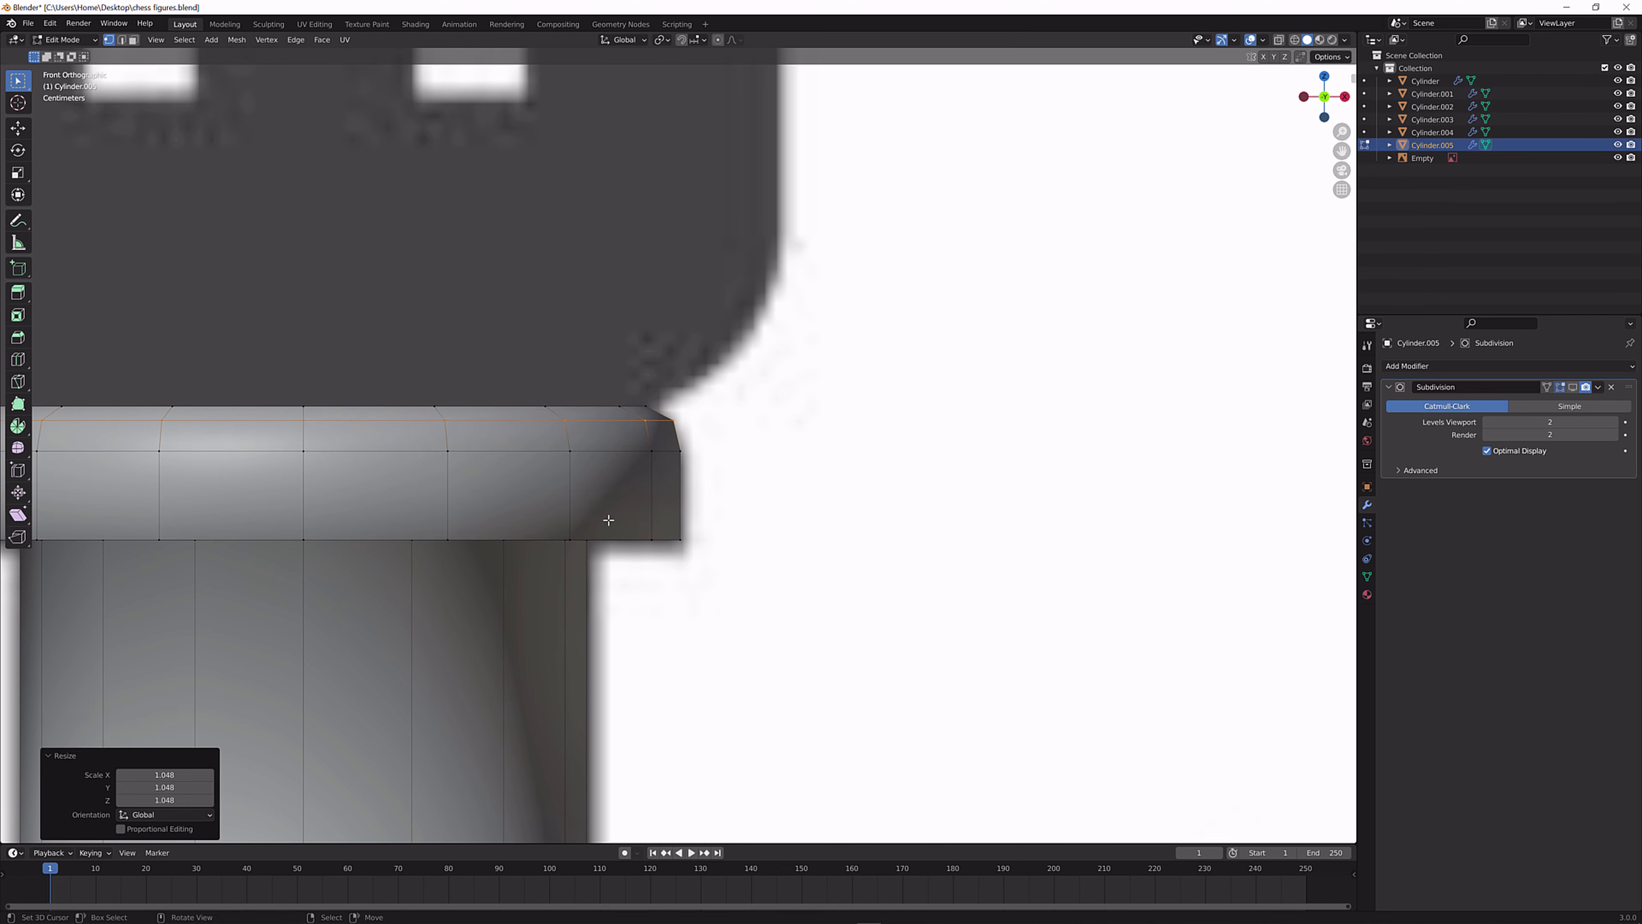
Turn on the viewport display of the rook's Subdivision modifier.
scroll(504, 563, down, 6)
scroll(636, 626, down, 8)
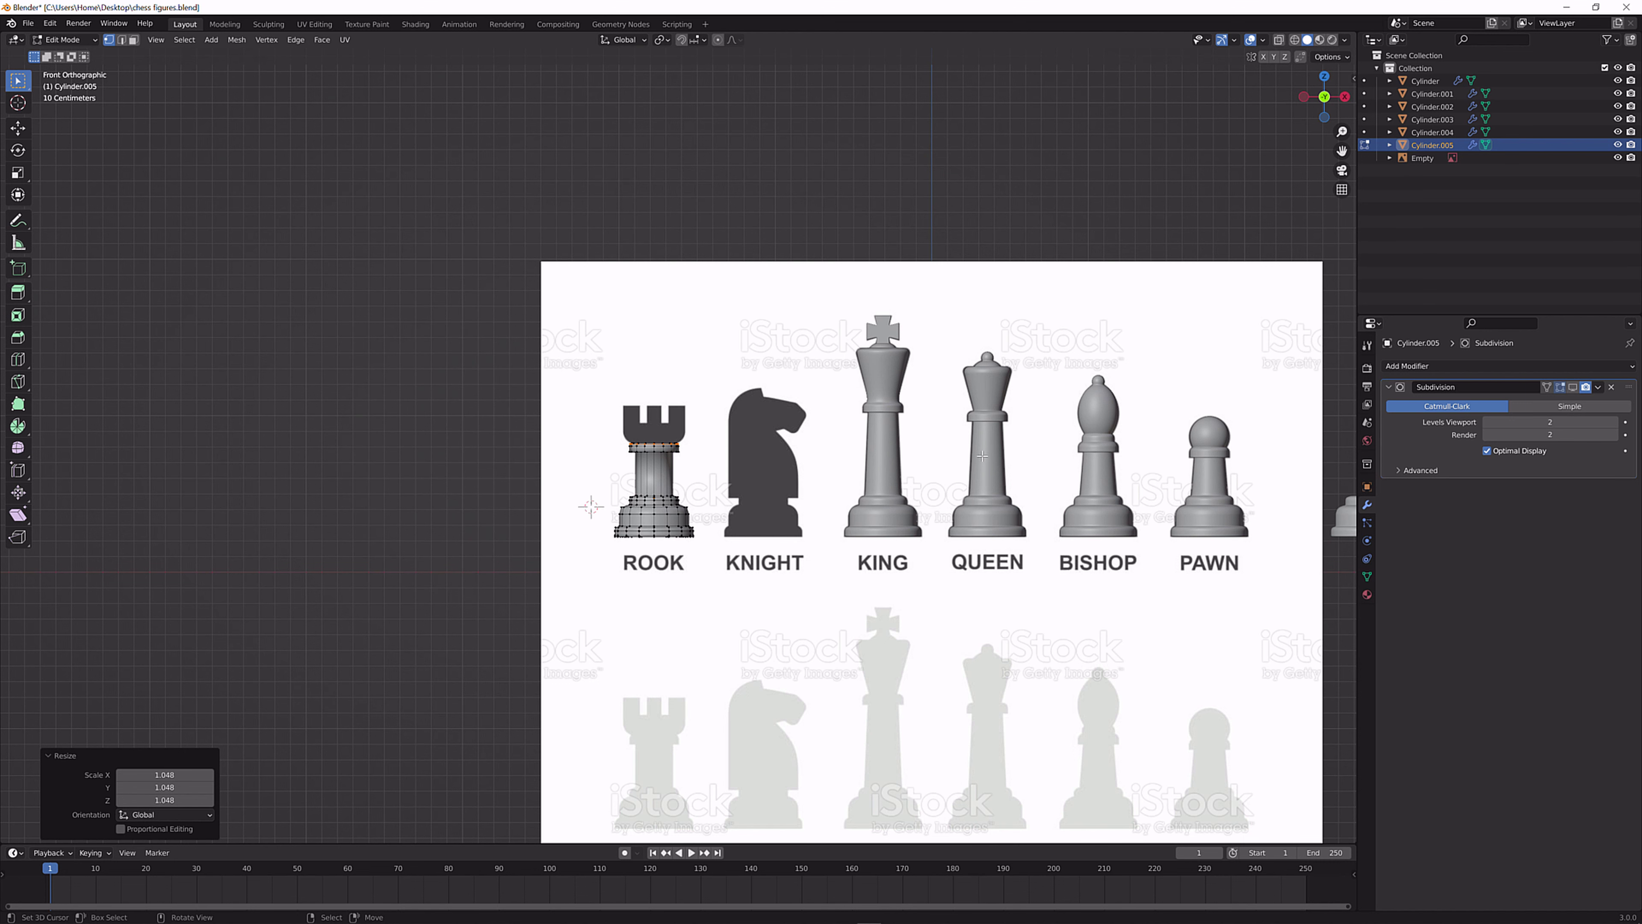
scroll(736, 439, up, 10)
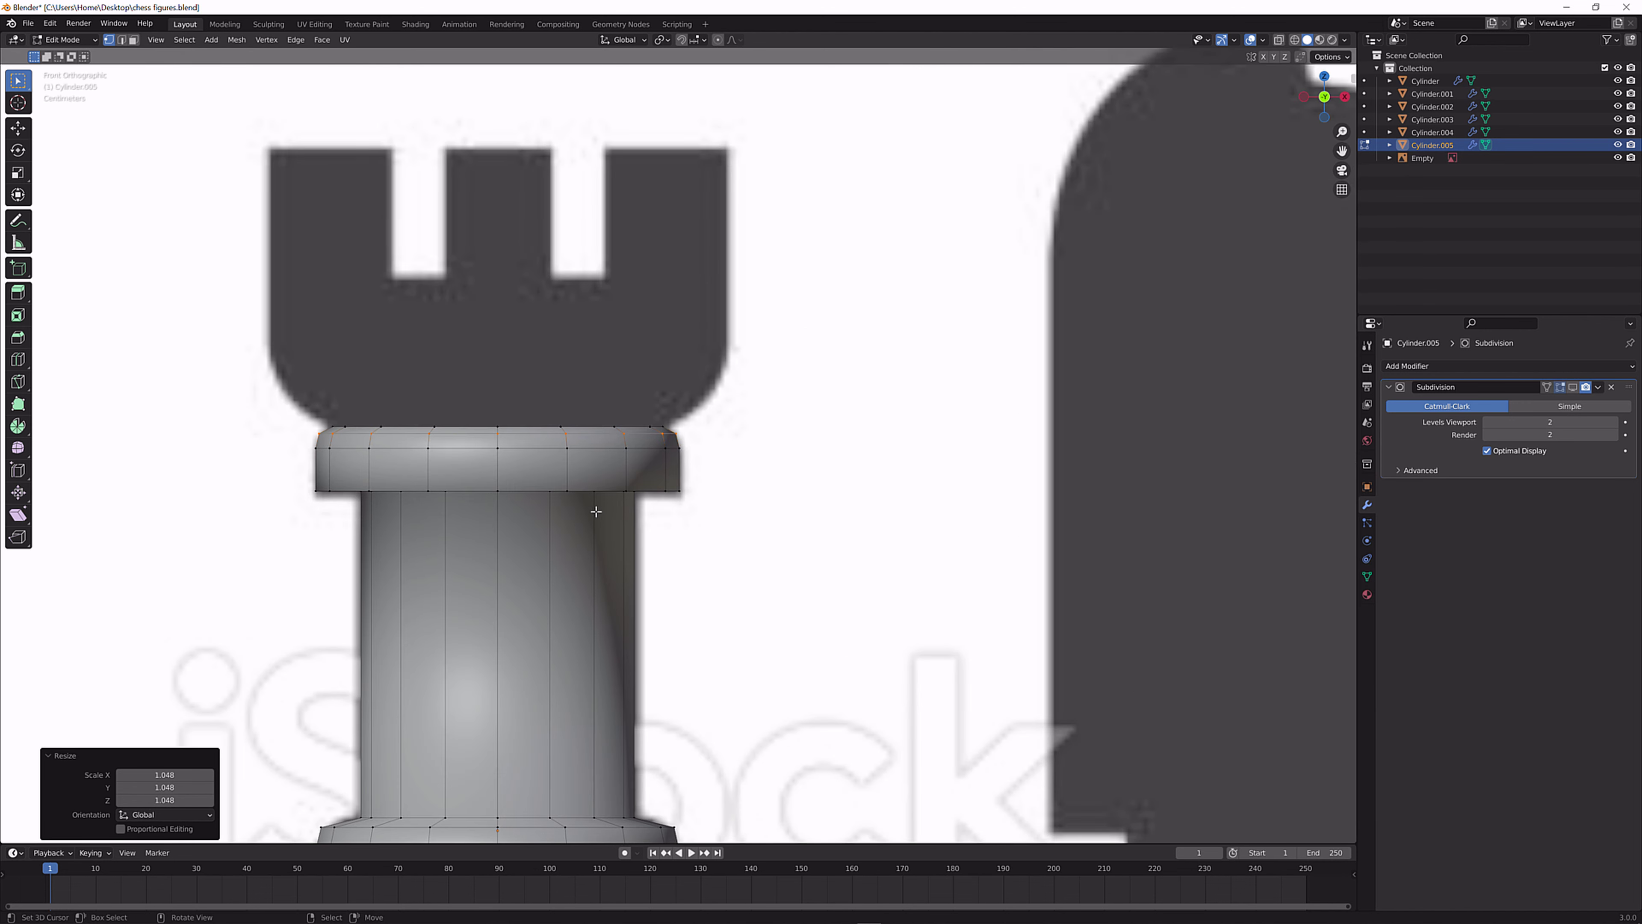
scroll(716, 345, down, 5)
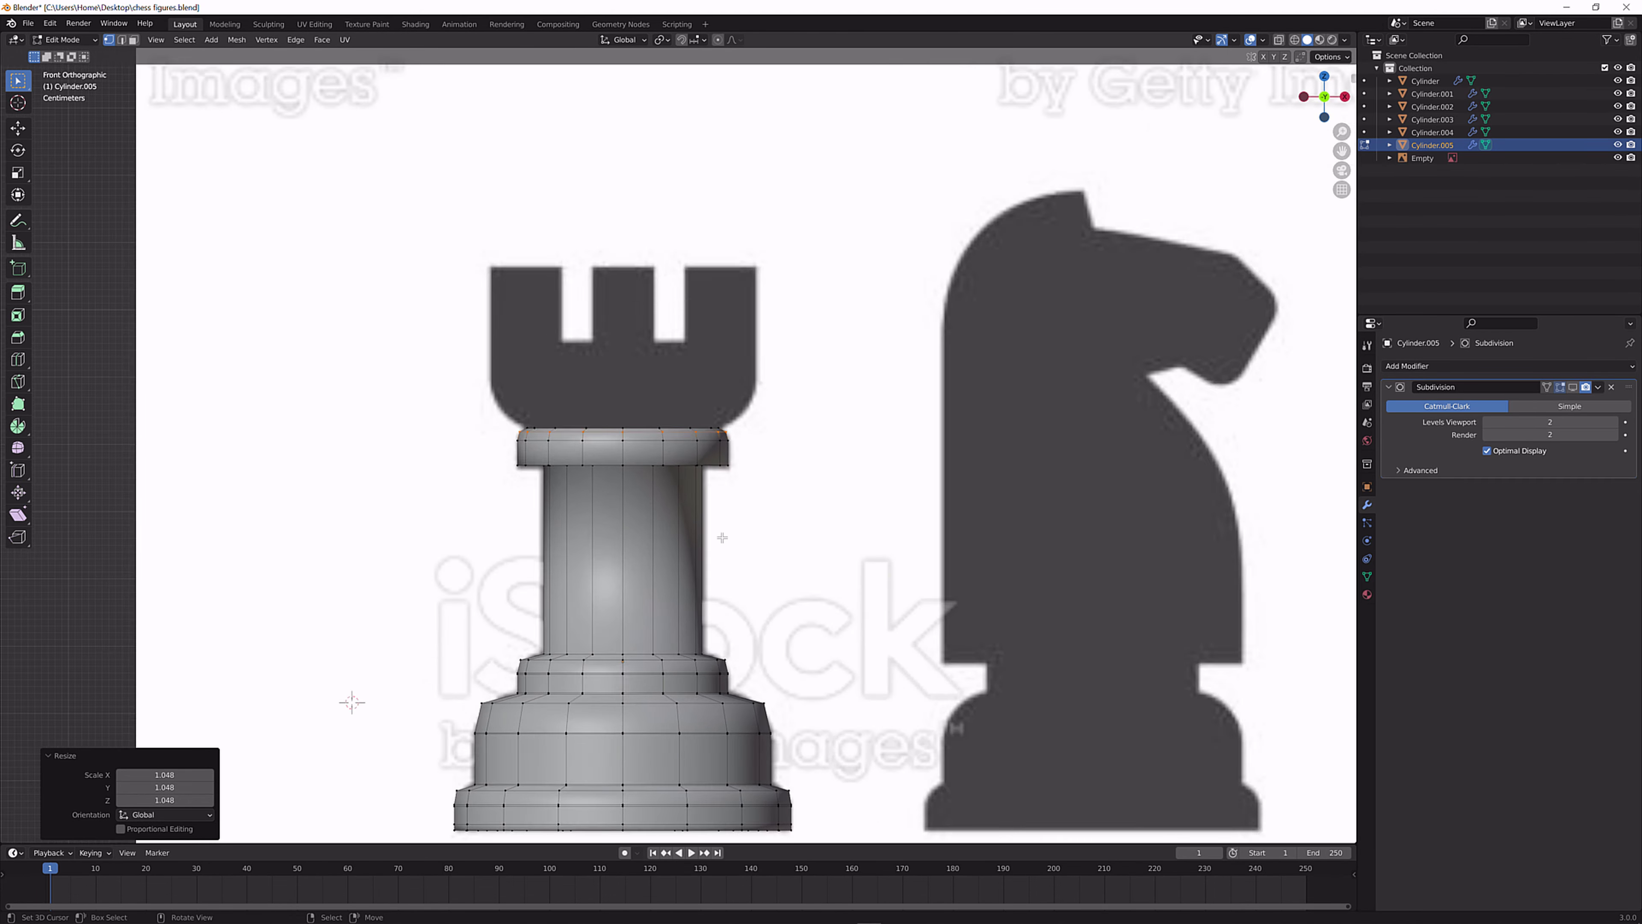
scroll(725, 538, up, 3)
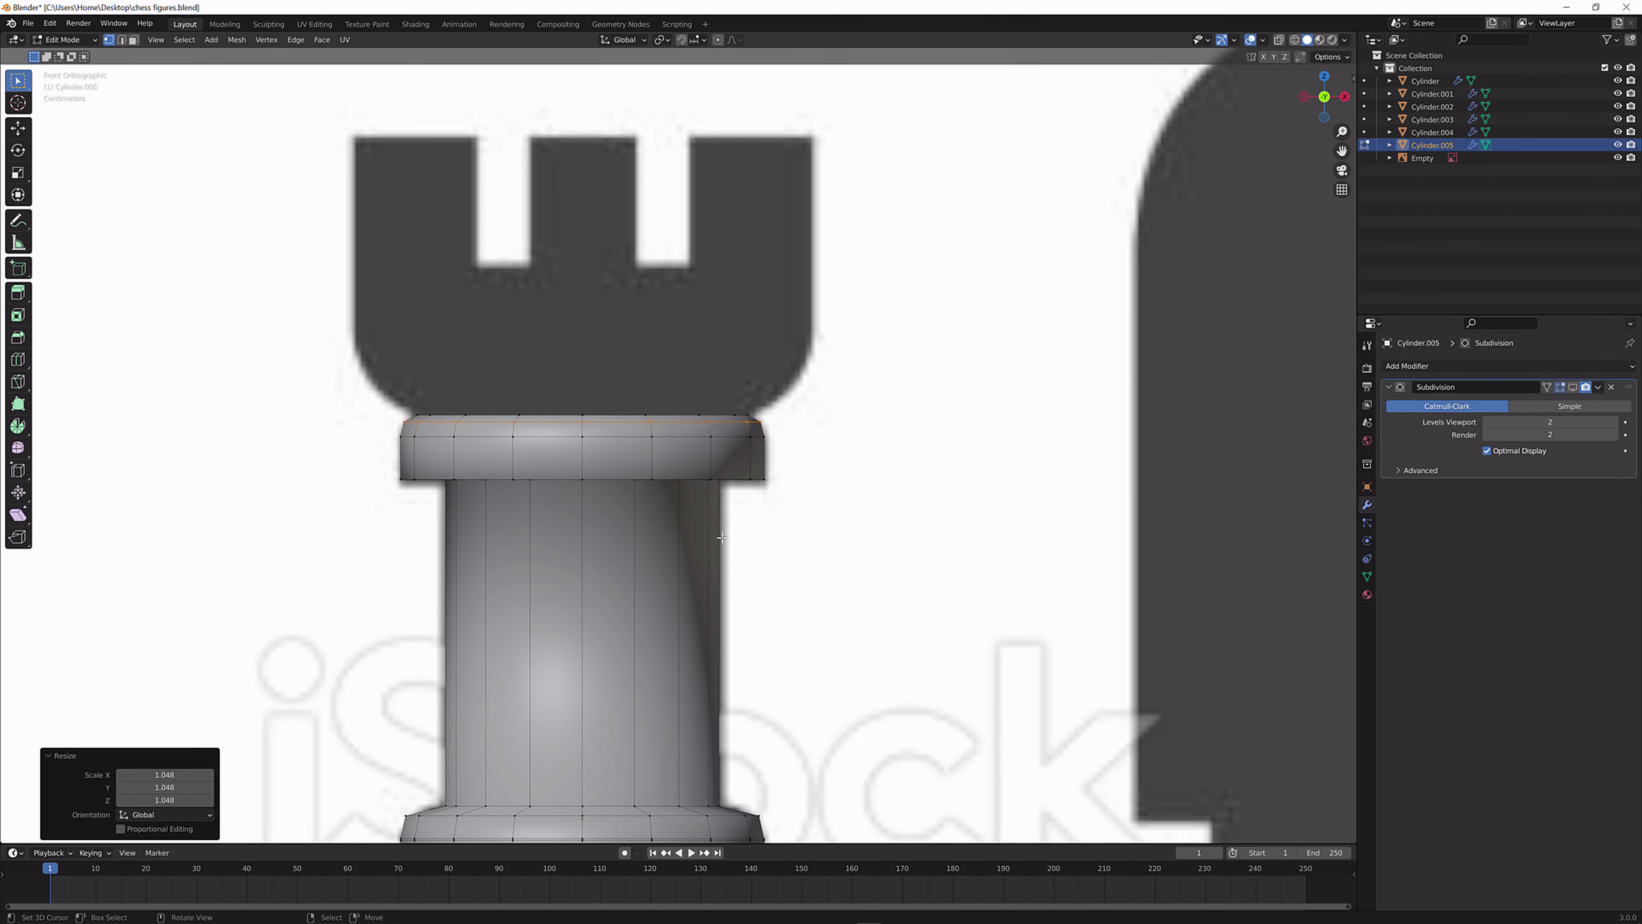
click(1574, 388)
shift+middle_drag(825, 510, 850, 342)
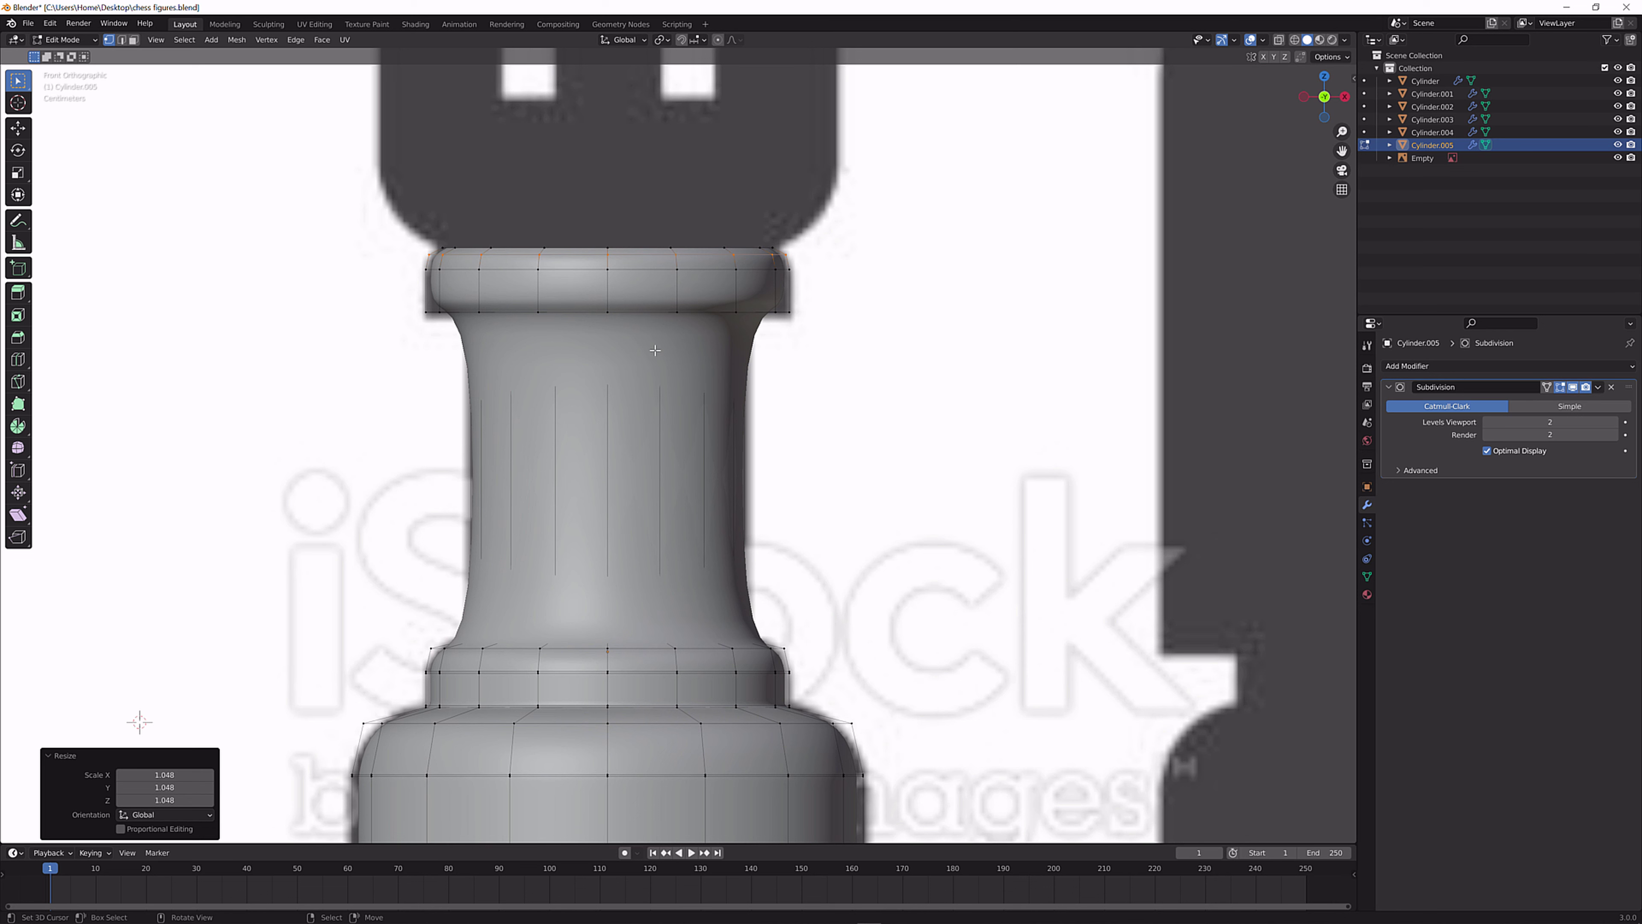
Add a centred edge loop to the rook's shaft and bevel it out to both ends to sharpen the transitions.
key(ctrl+r)
click(744, 477)
right_click(744, 477)
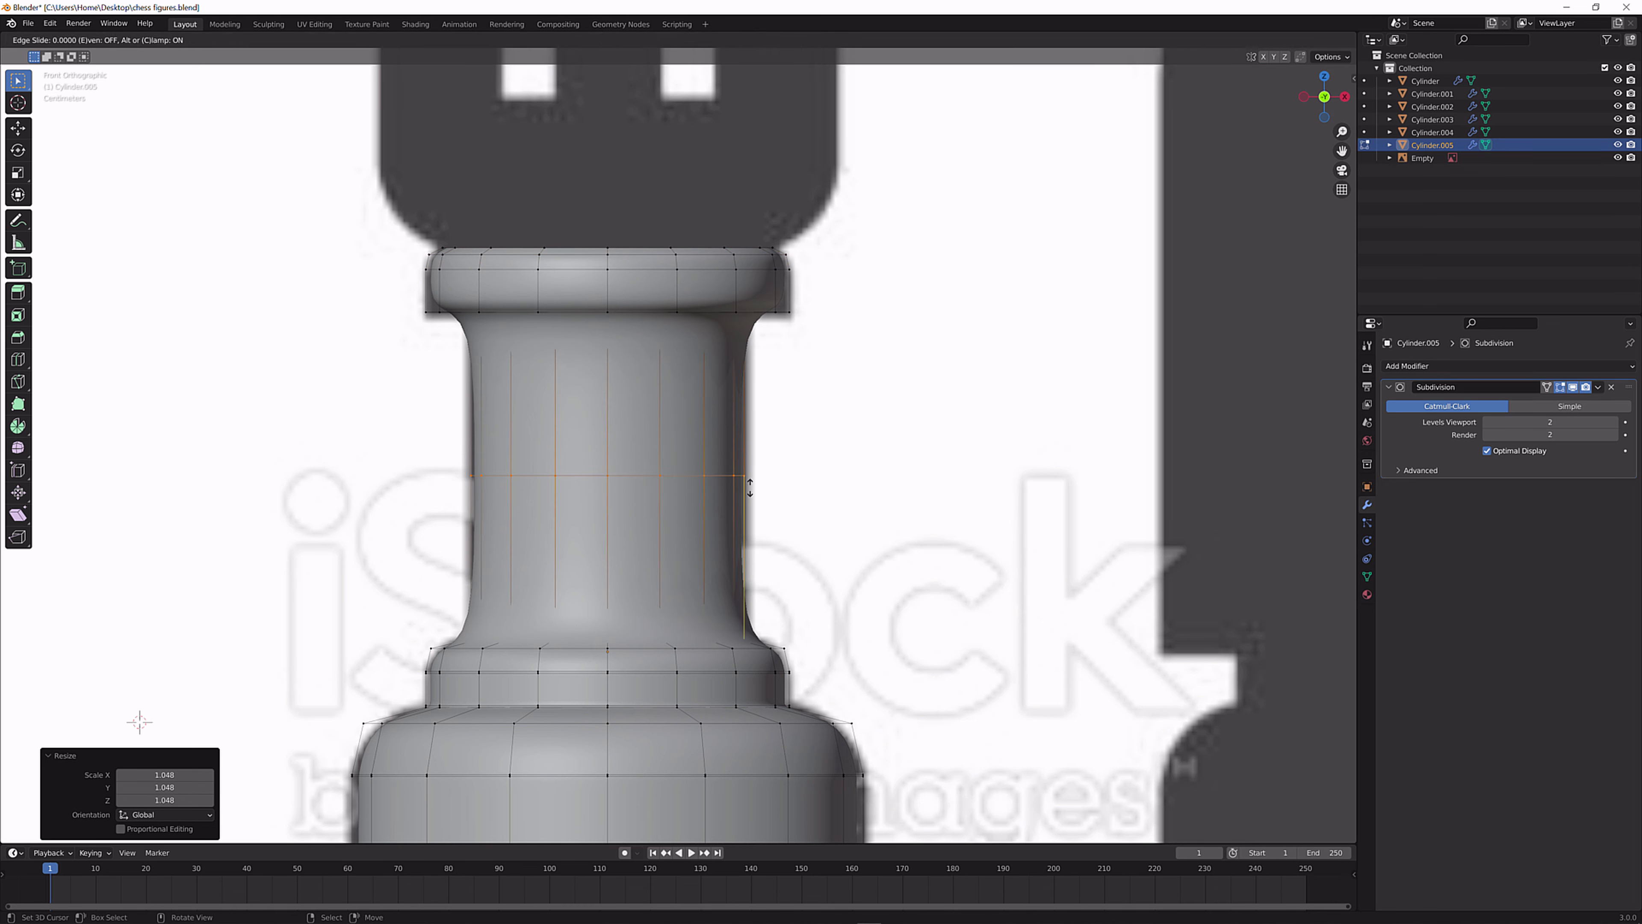
key(ctrl+b)
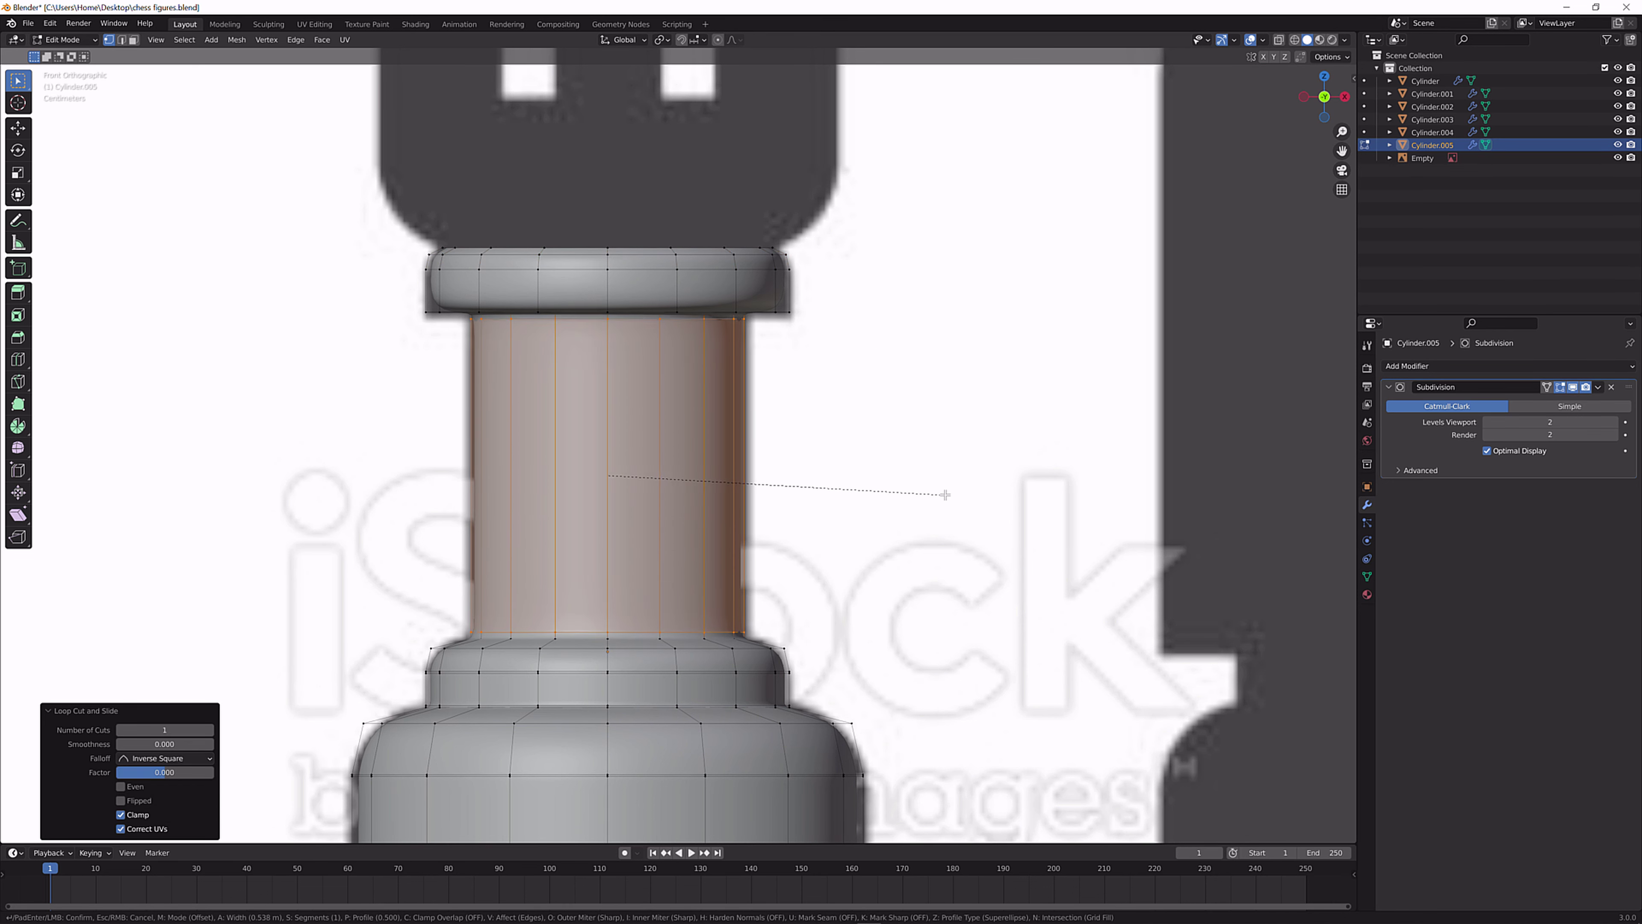
click(945, 491)
Add a centred edge loop to the collar's vertical side and bevel it with a width of 0.0588 m.
key(ctrl+r)
click(811, 291)
right_click(811, 291)
key(ctrl+b)
click(838, 292)
Raise the lower supporting edge loop of the collar about 0.009 m along Z.
scroll(769, 259, up, 5)
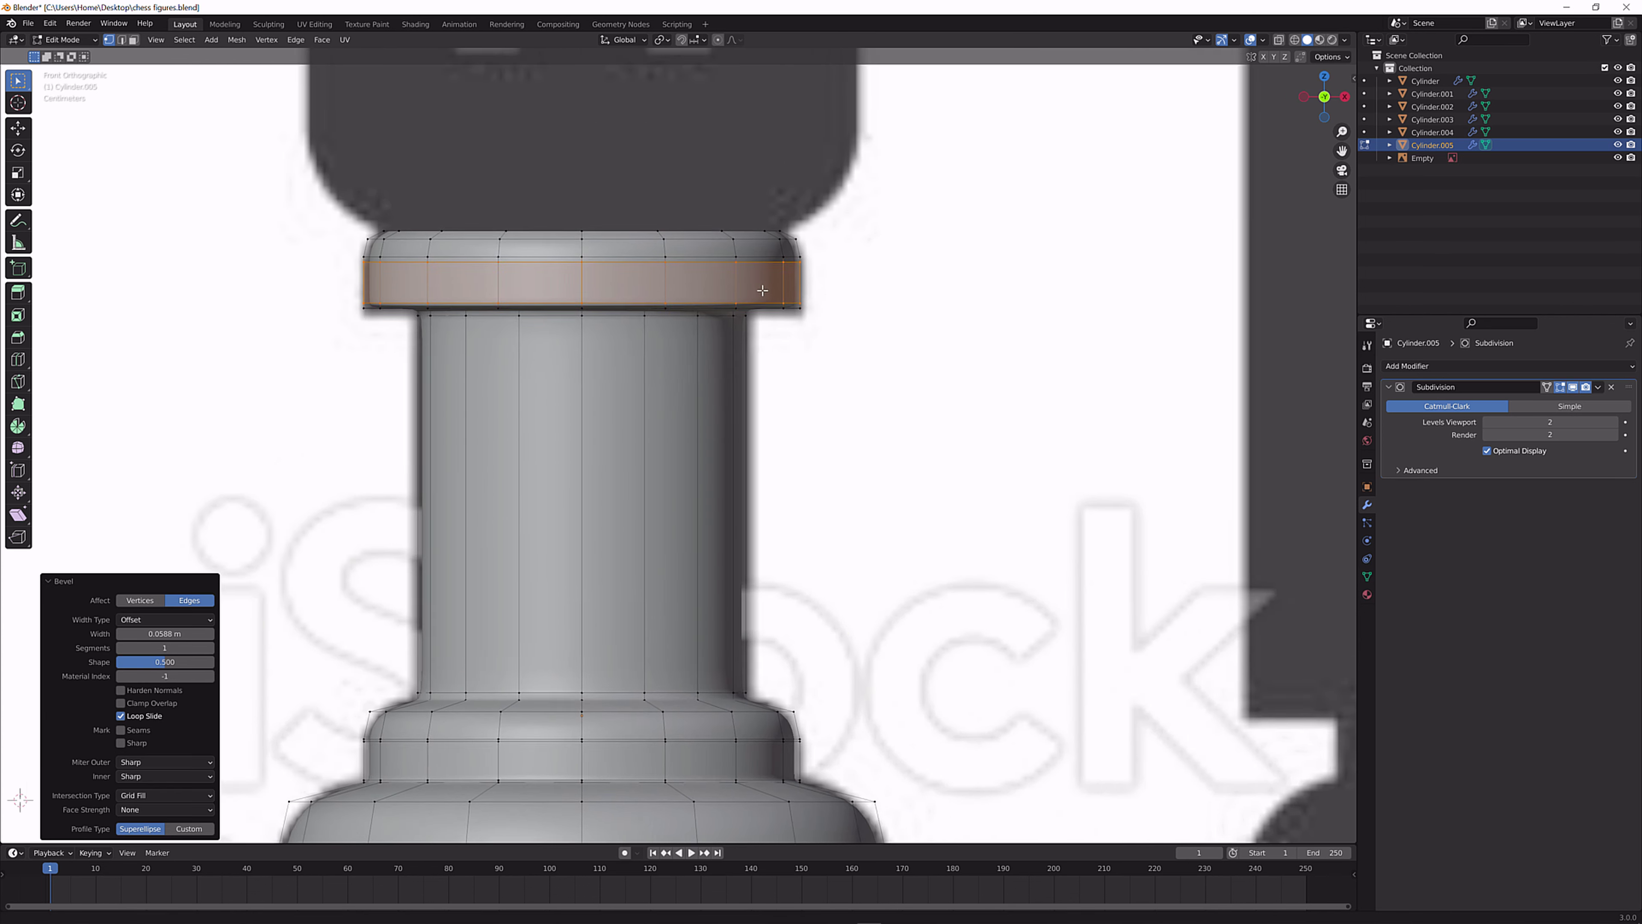
key(g)
key(z)
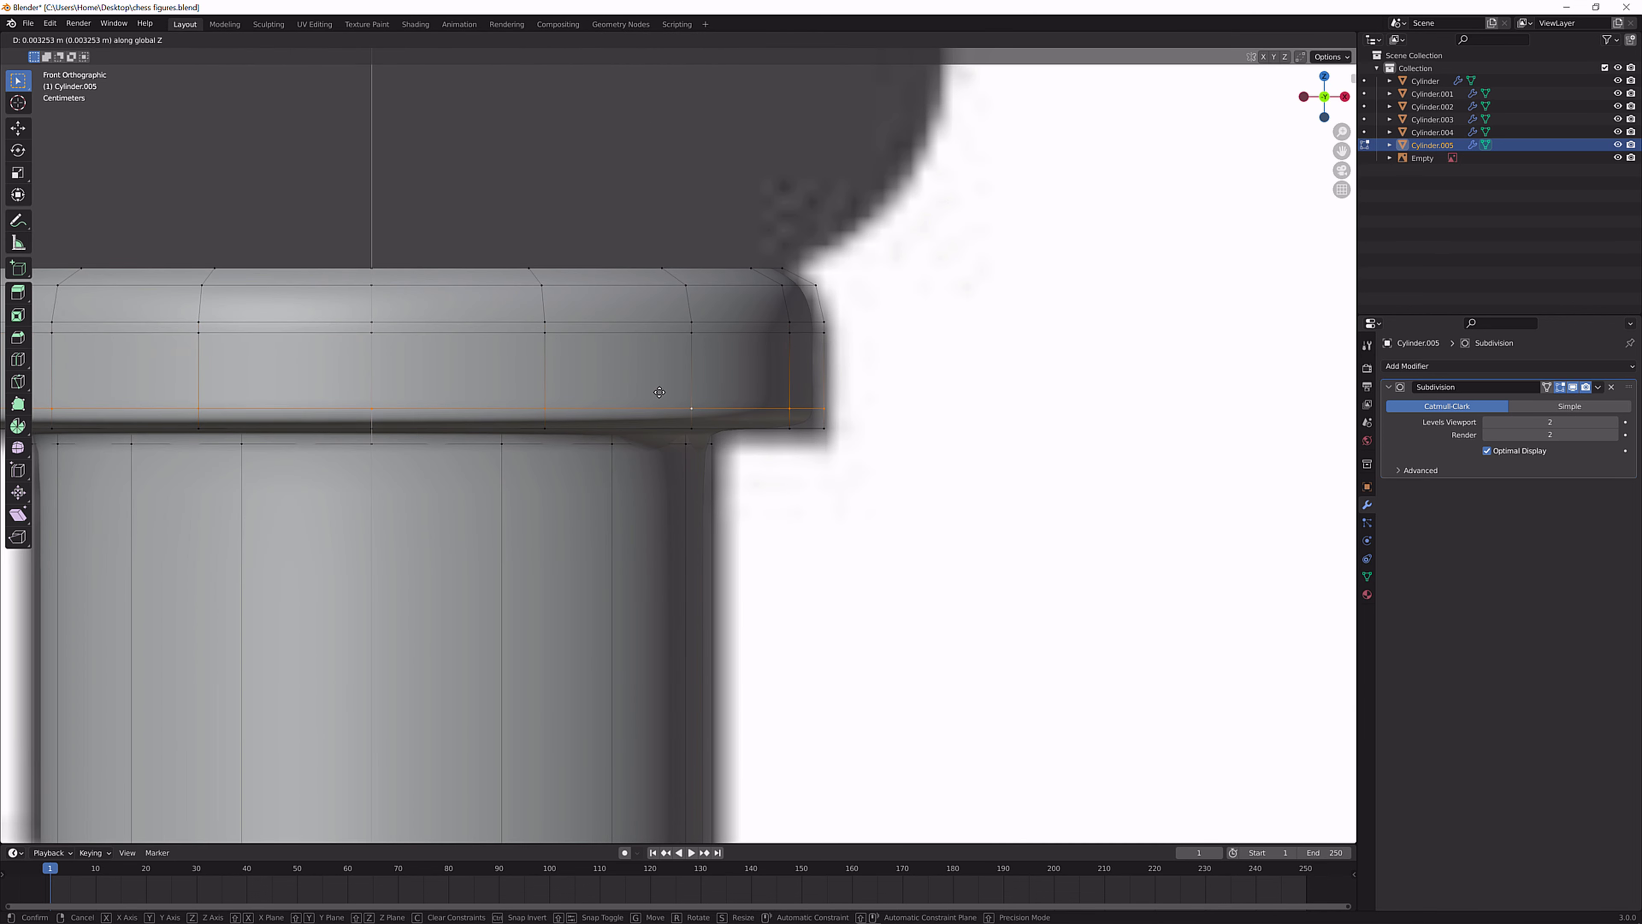
click(674, 377)
Add a centred edge loop to the collar's underside, bevel it into two supporting loops, and check the rook in Object Mode.
middle_drag(674, 378, 648, 406)
key(ctrl+r)
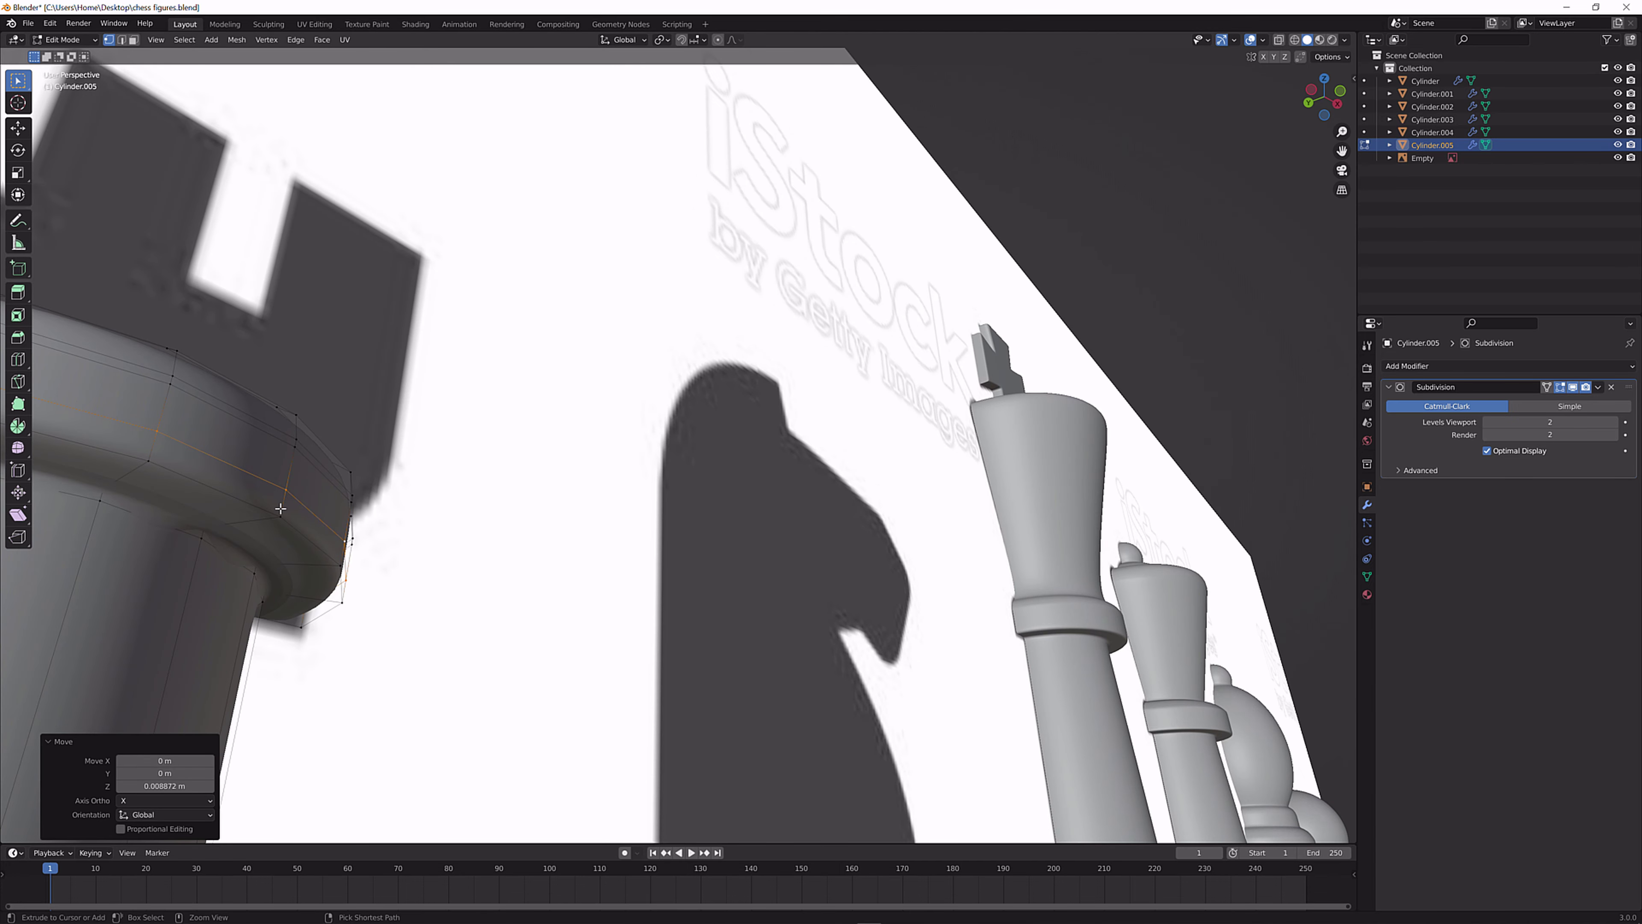
click(343, 512)
right_click(343, 512)
key(ctrl+b)
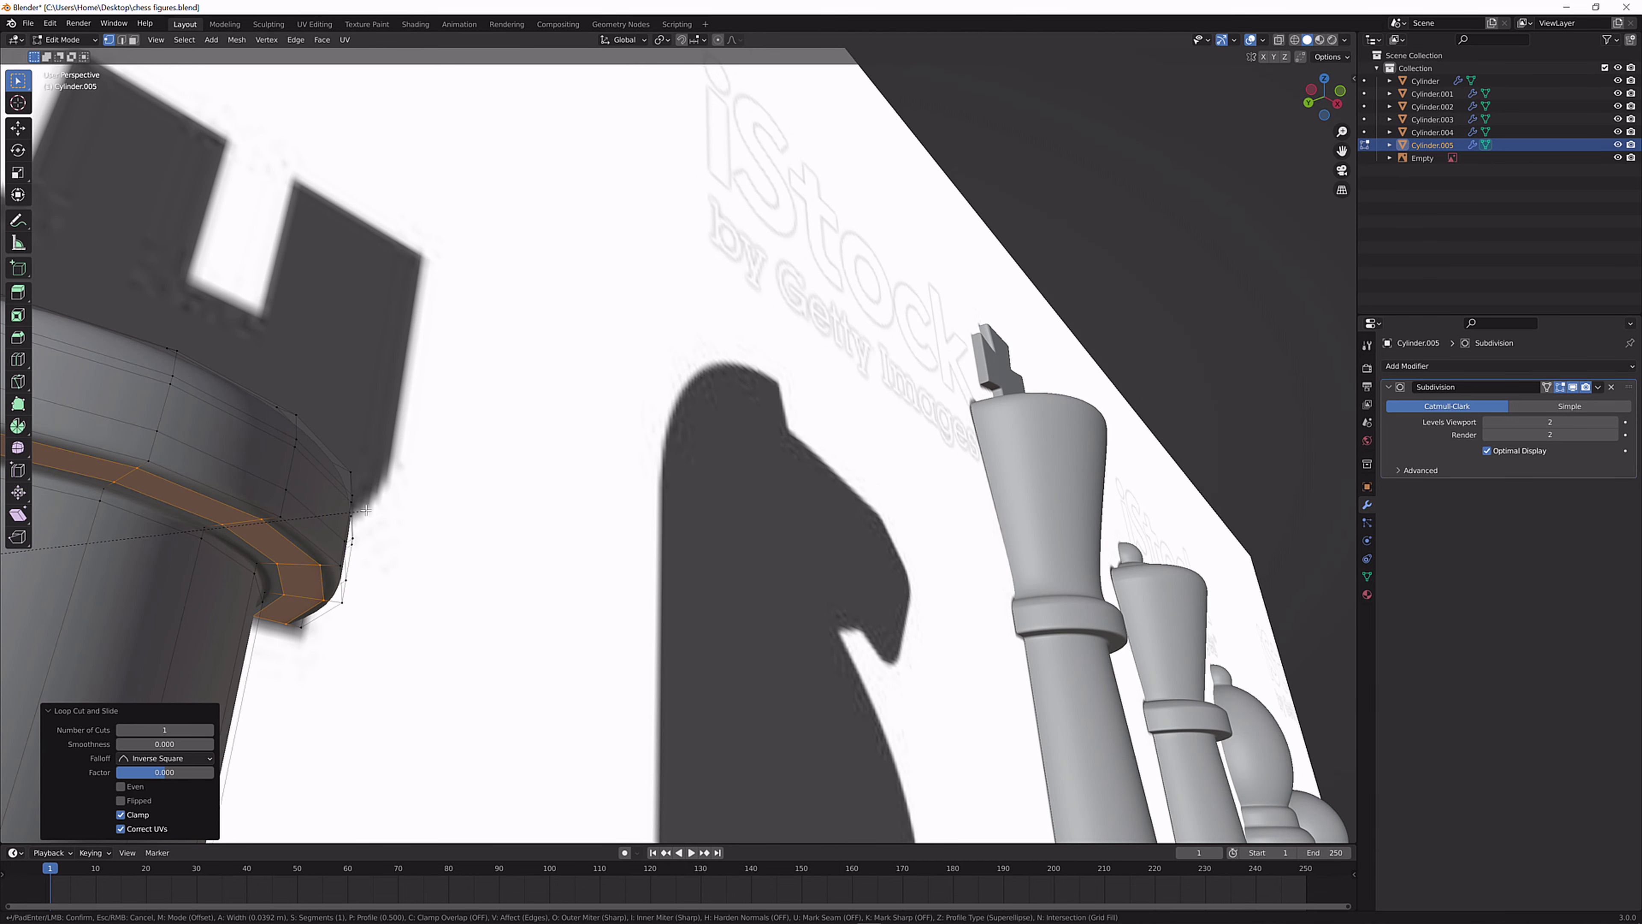
click(359, 514)
key(Tab)
mouse_move(359, 514)
middle_down()
mouse_move(392, 484)
mouse_move(343, 538)
mouse_move(375, 507)
middle_up()
scroll(493, 452, down, 2)
middle_drag(453, 454, 583, 372)
Extrude the collar's top edge ring about 0.057 m upward in front view to start the rook's head.
key(Tab)
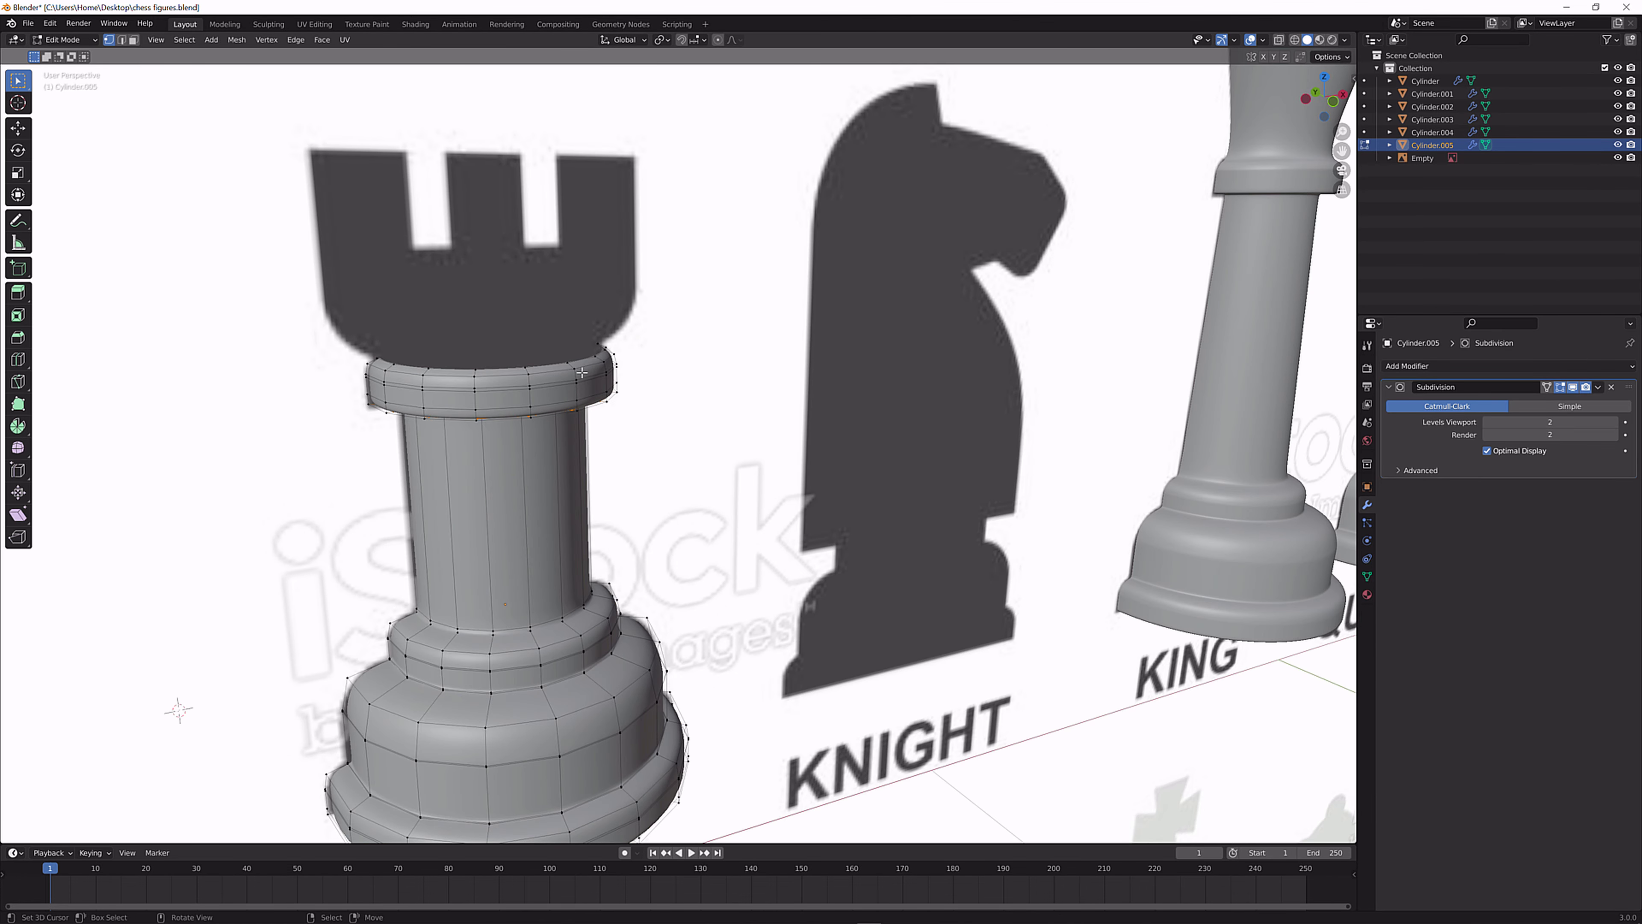
alt+click(576, 357)
key(KP_1)
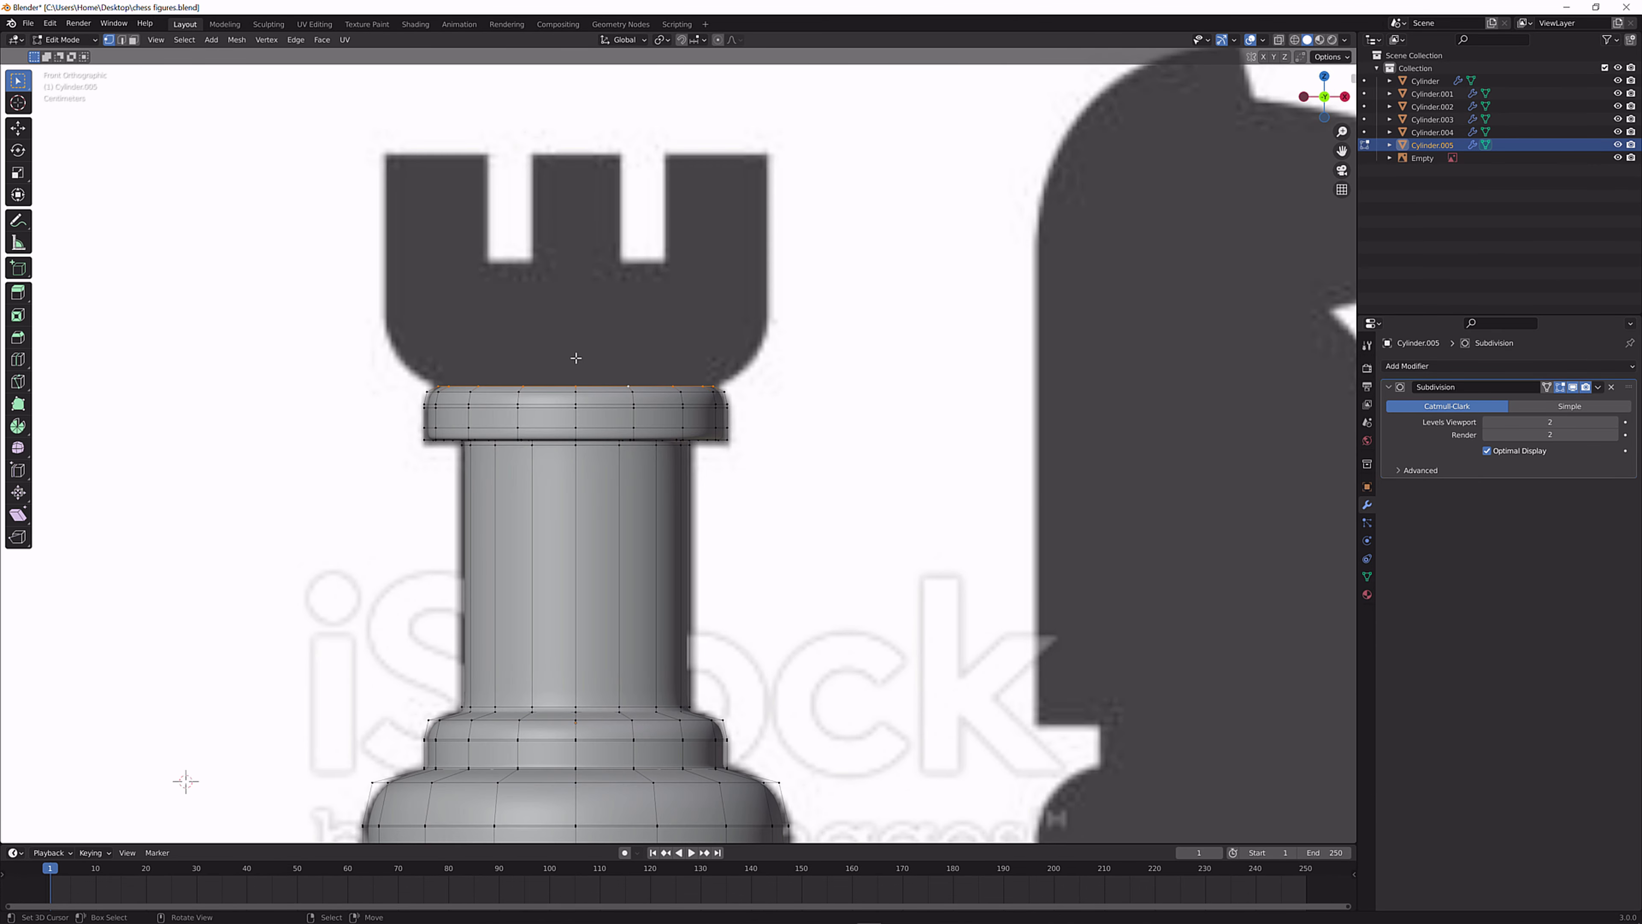
scroll(572, 357, up, 5)
key(e)
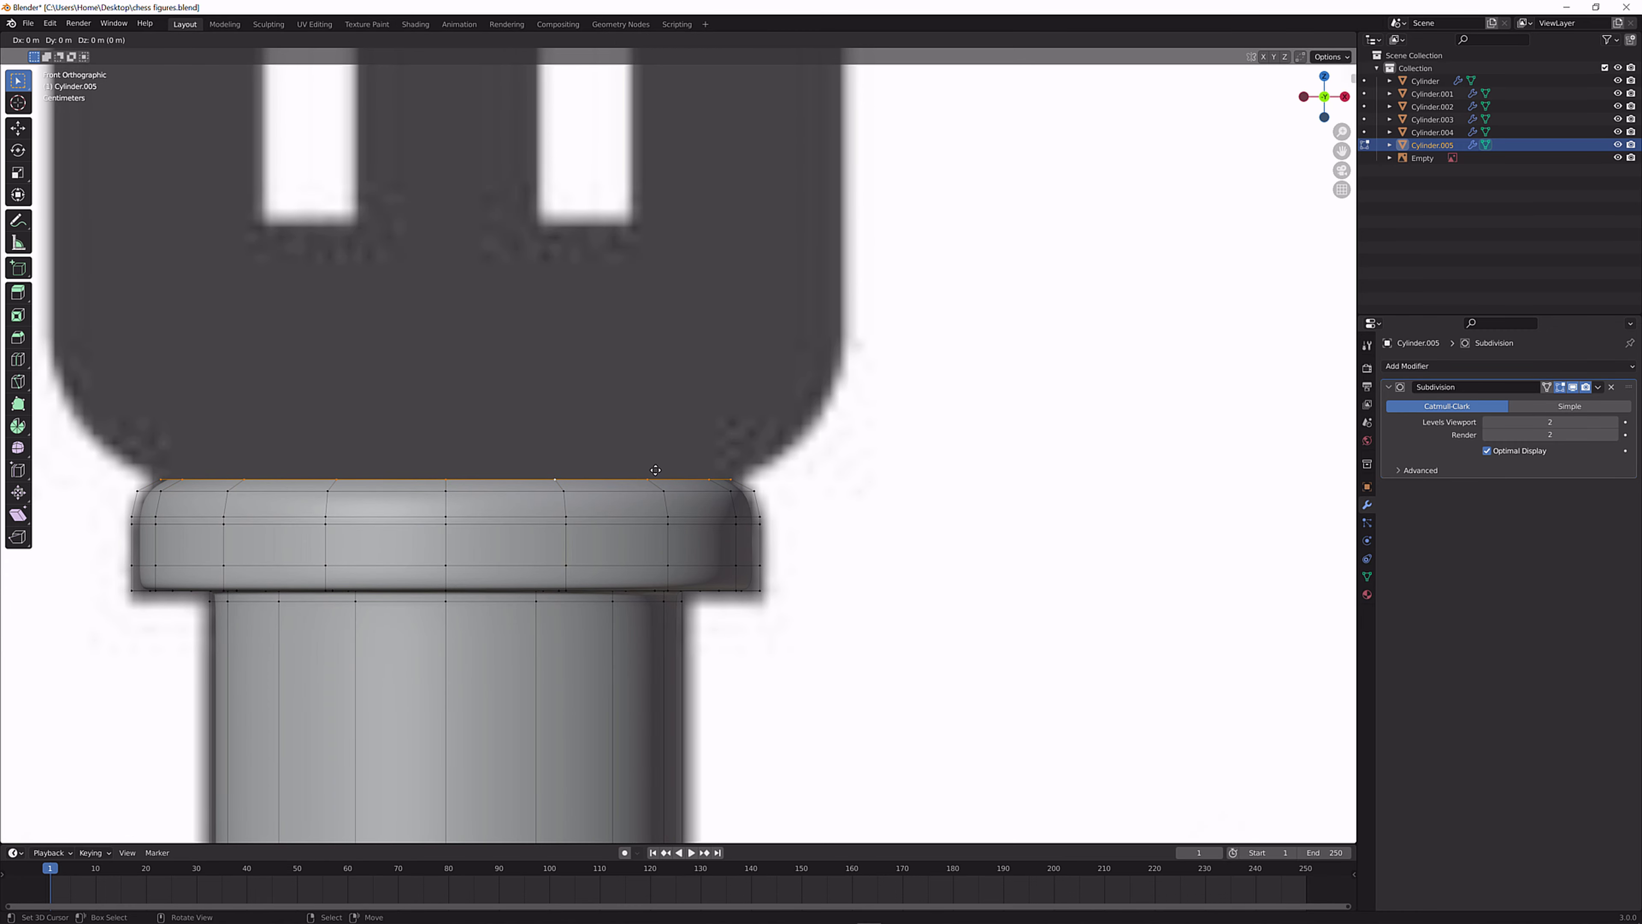
click(723, 356)
Scale the head's top ring by 1.375 to the silhouette's width and raise it about 0.006 m along Z.
key(s)
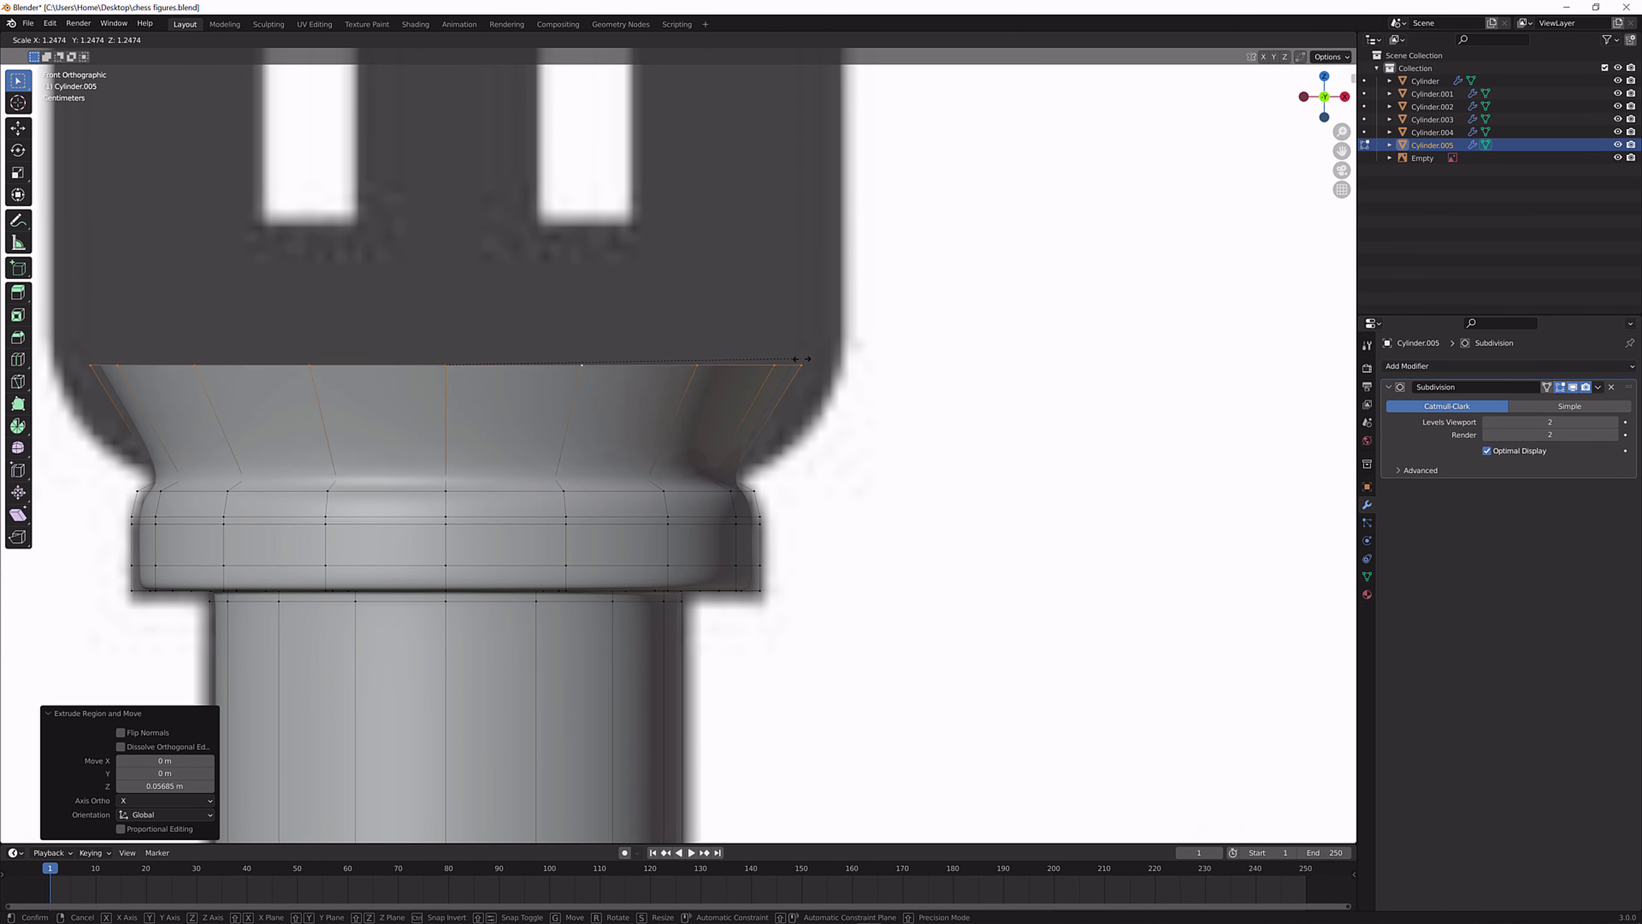
click(828, 357)
key(g)
key(z)
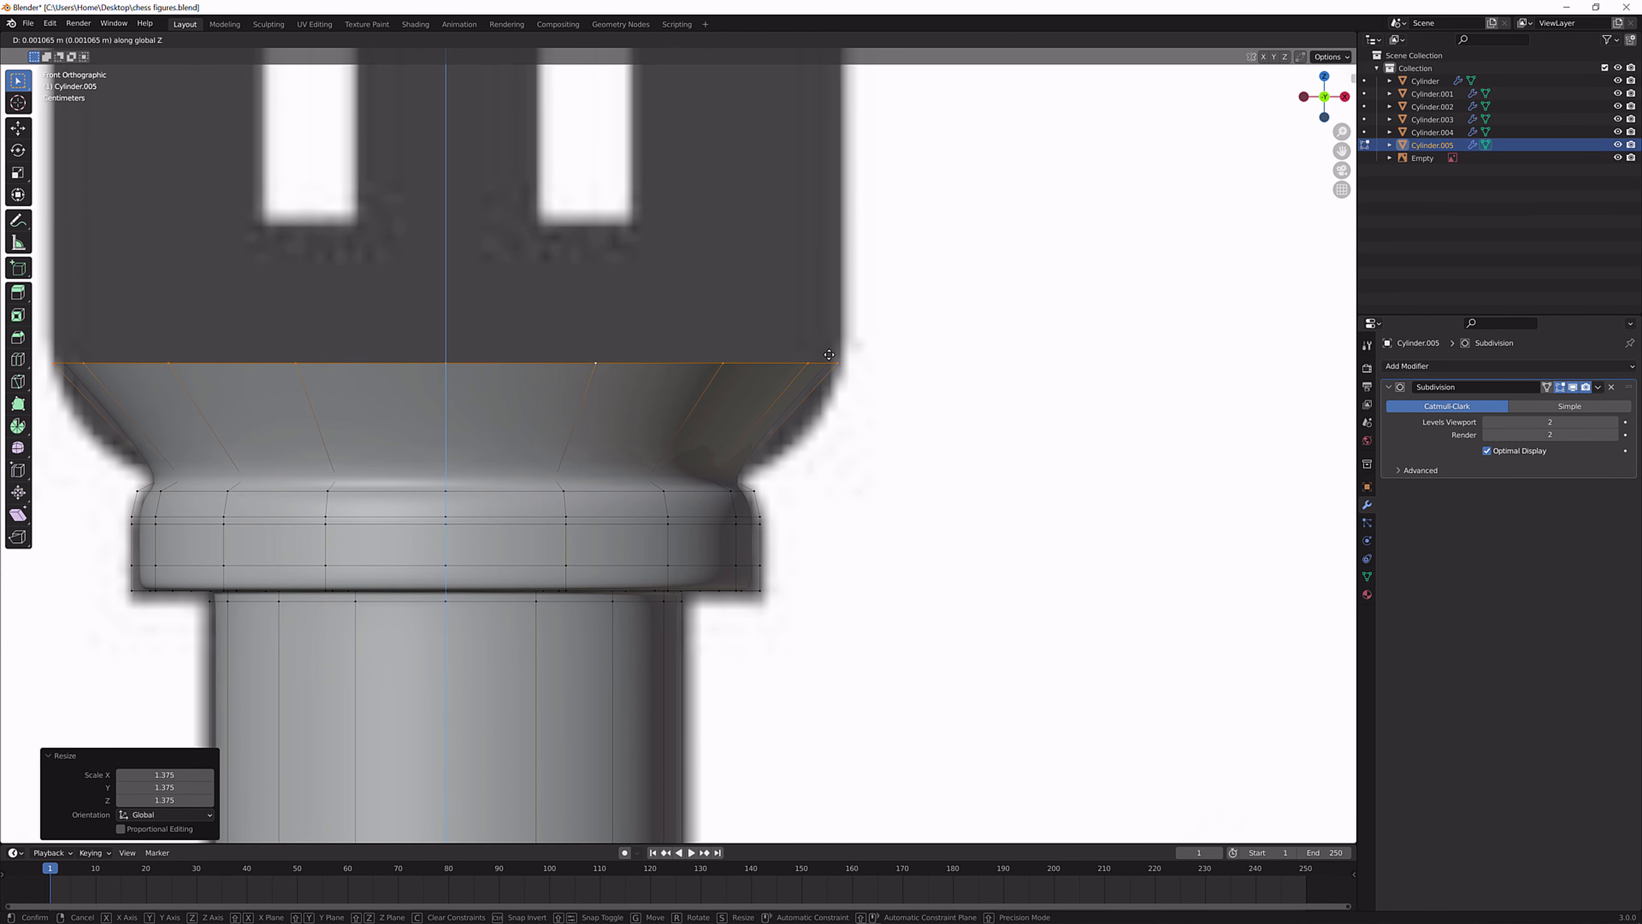
click(836, 330)
Add an edge loop to the head's flared section and scale it by 1.106 and 1.003 to follow the silhouette's curve.
key(ctrl+r)
click(783, 420)
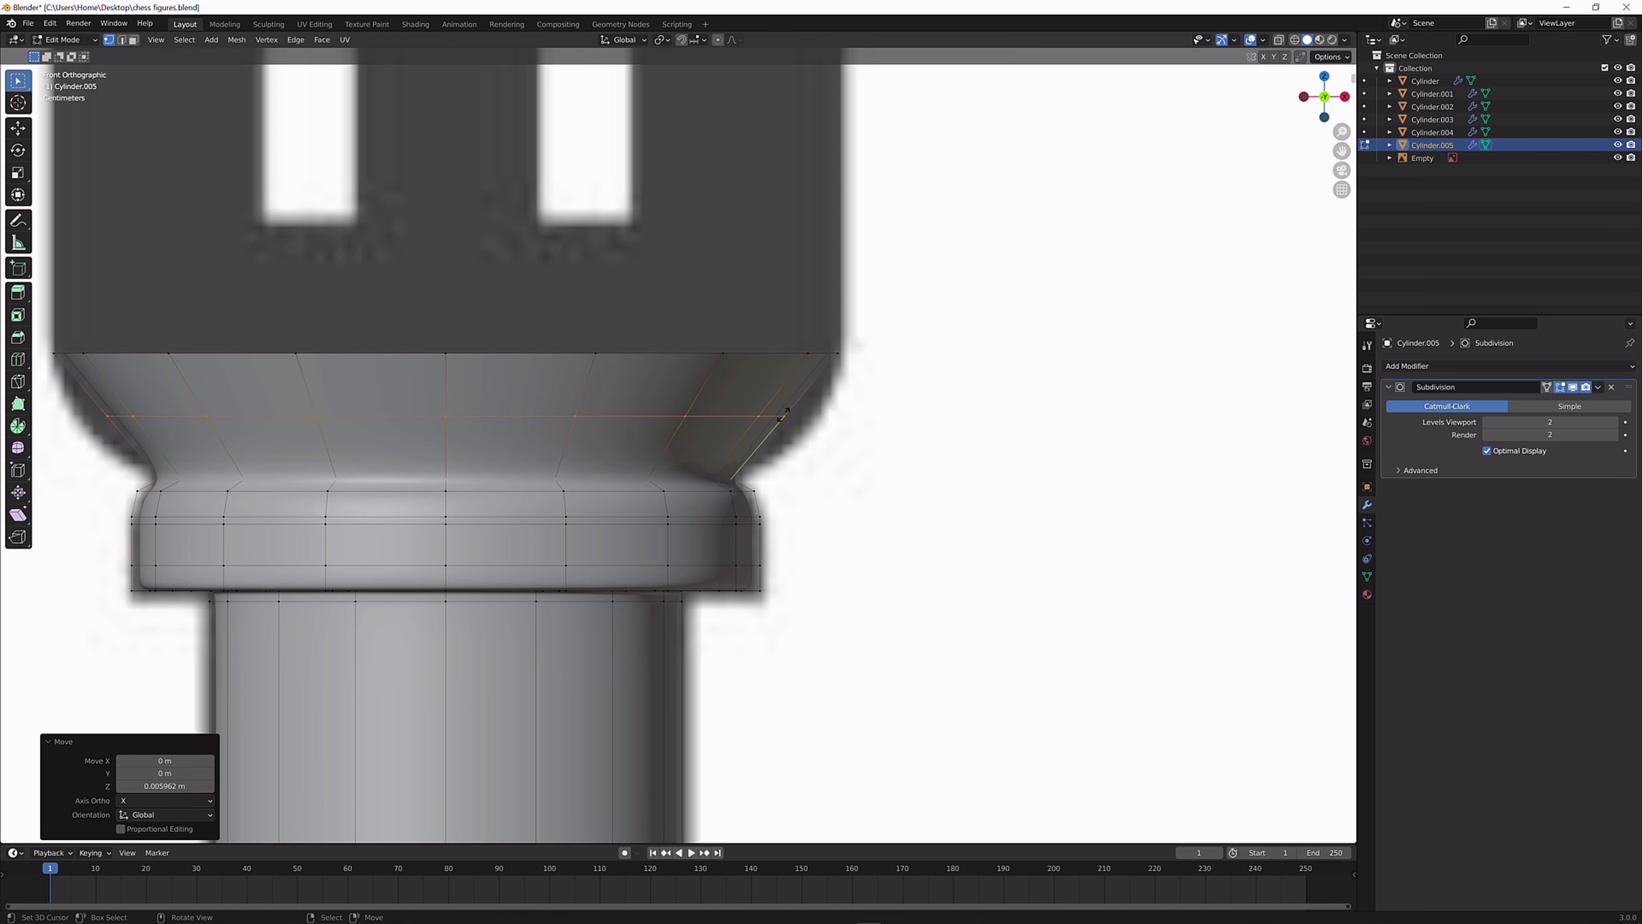
click(784, 423)
key(s)
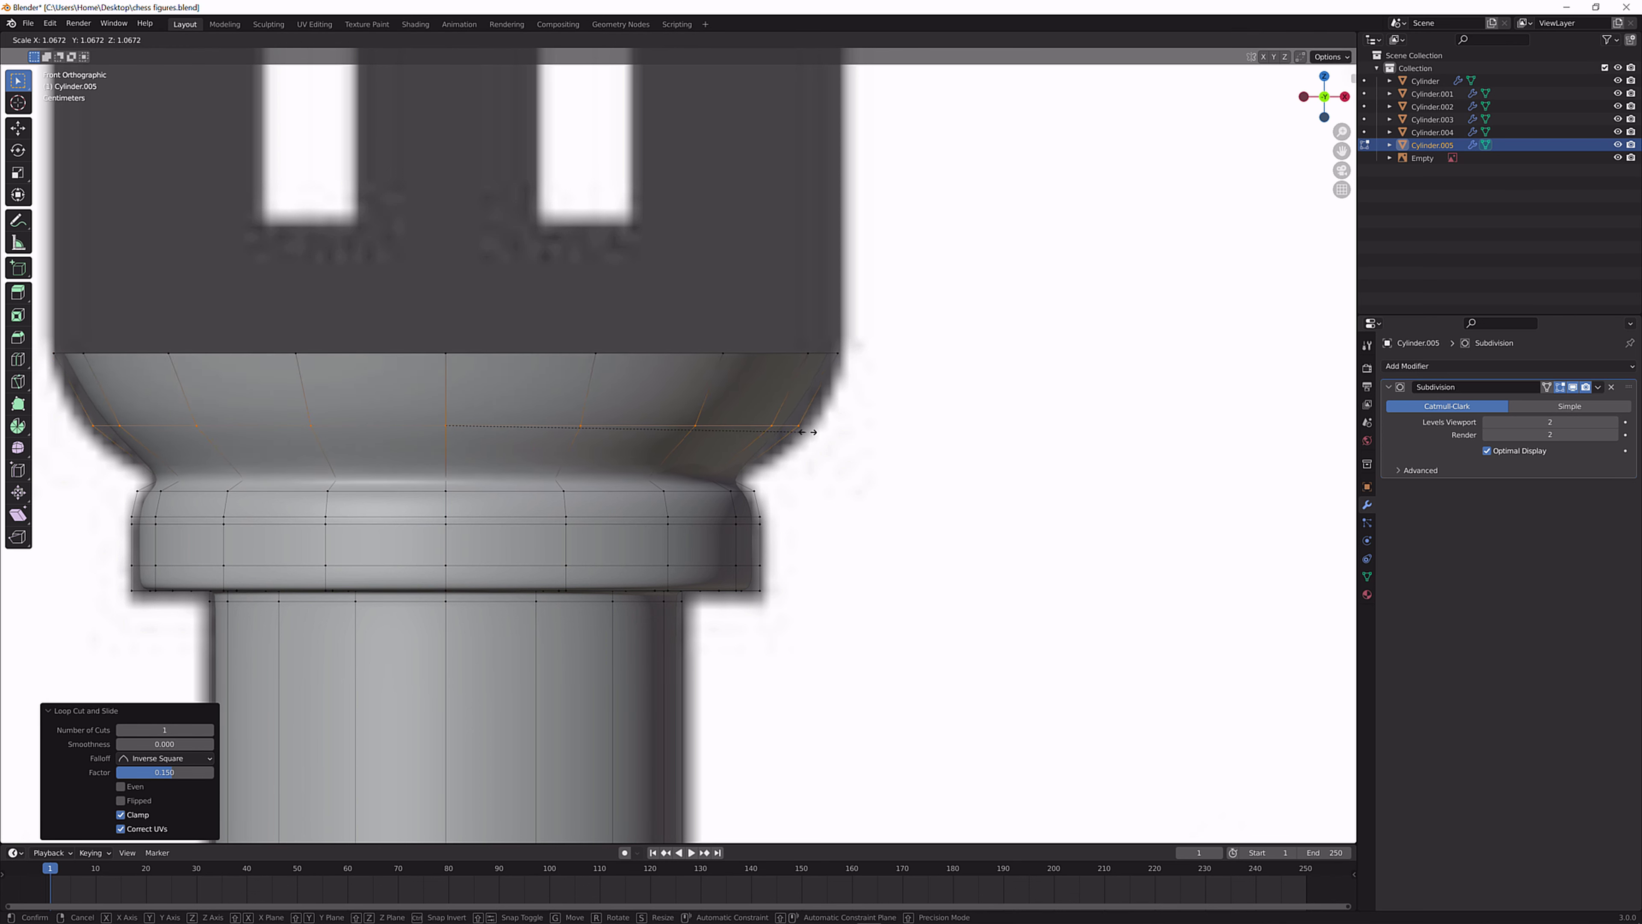
click(820, 432)
key(s)
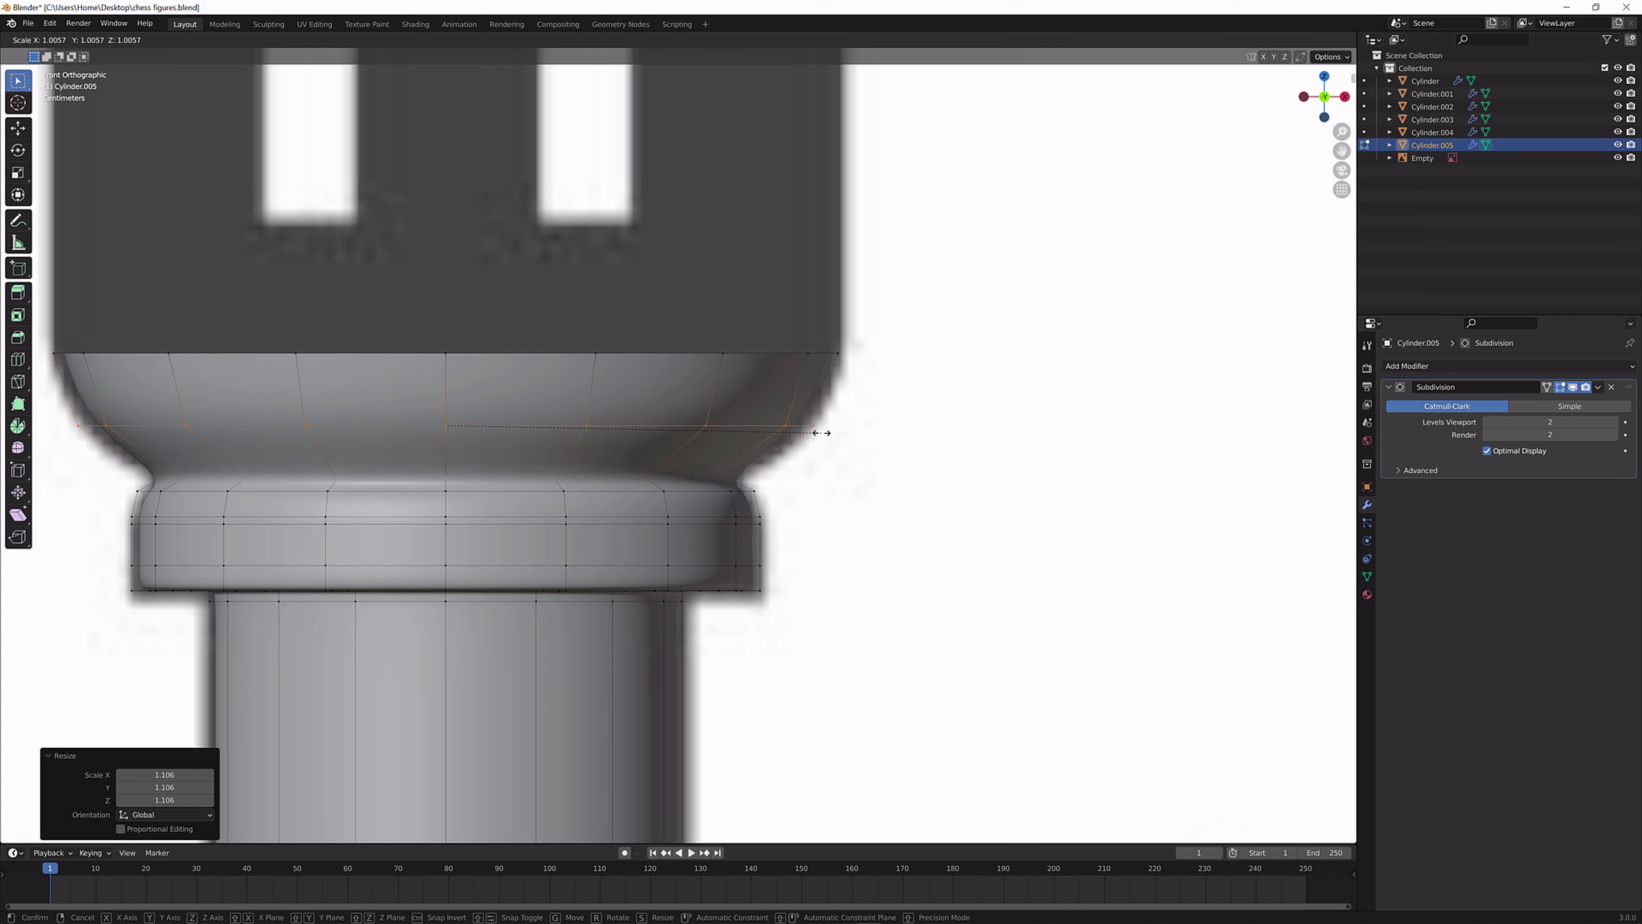
click(820, 432)
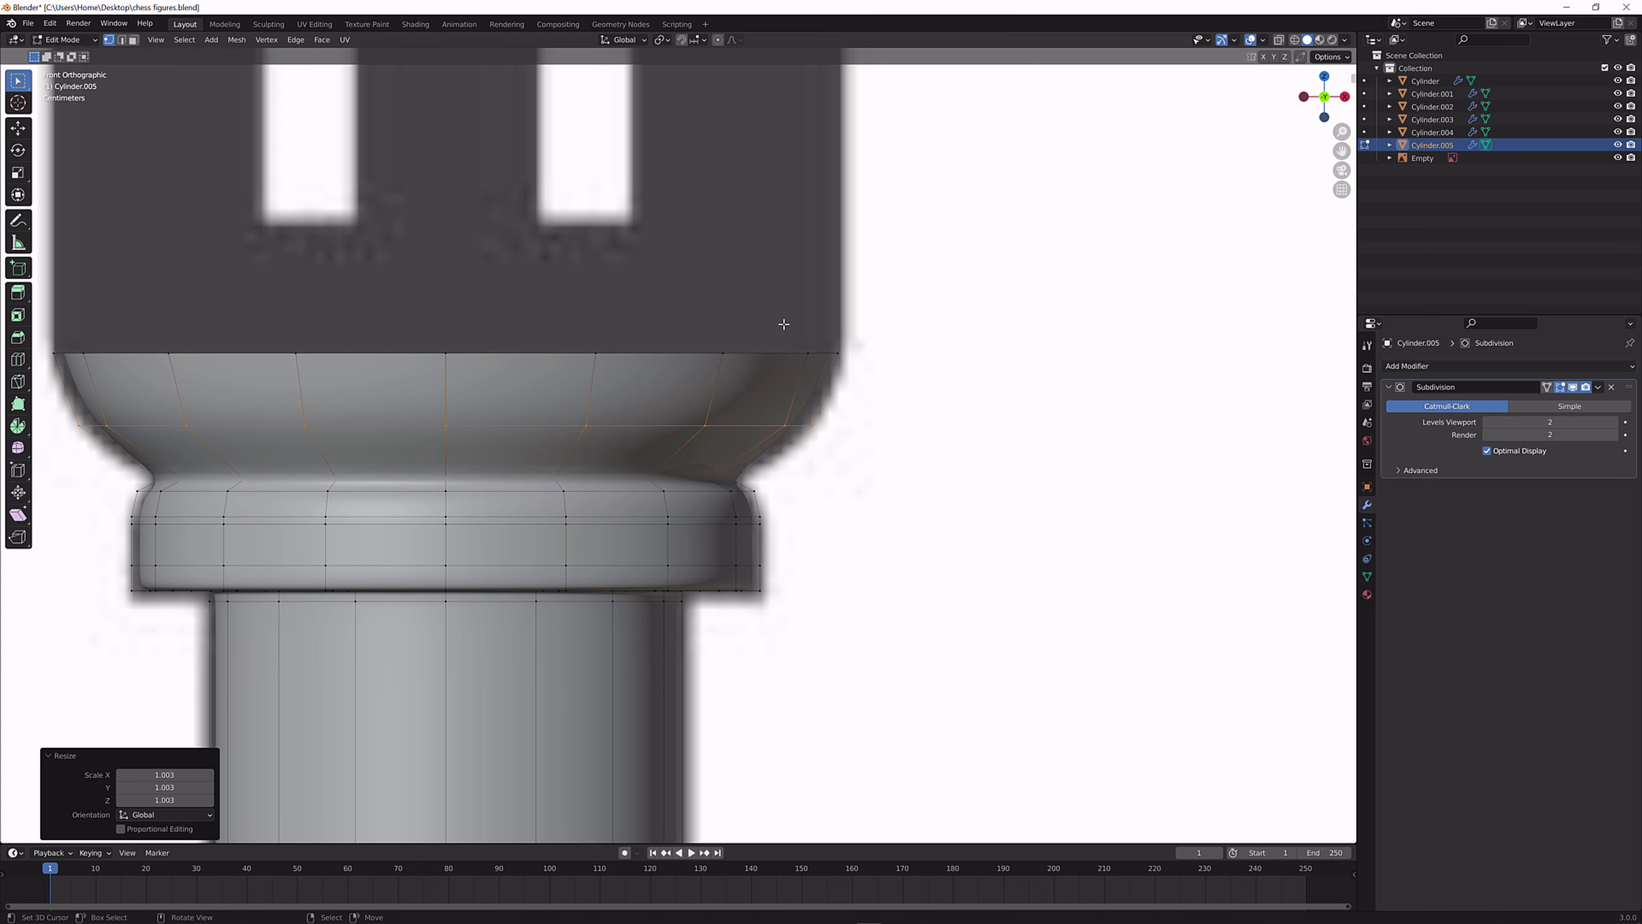
Extrude the head's top ring about 0.064 m upward to the base of the silhouette's battlement notches.
shift+middle_drag(784, 324, 781, 410)
alt+click(749, 430)
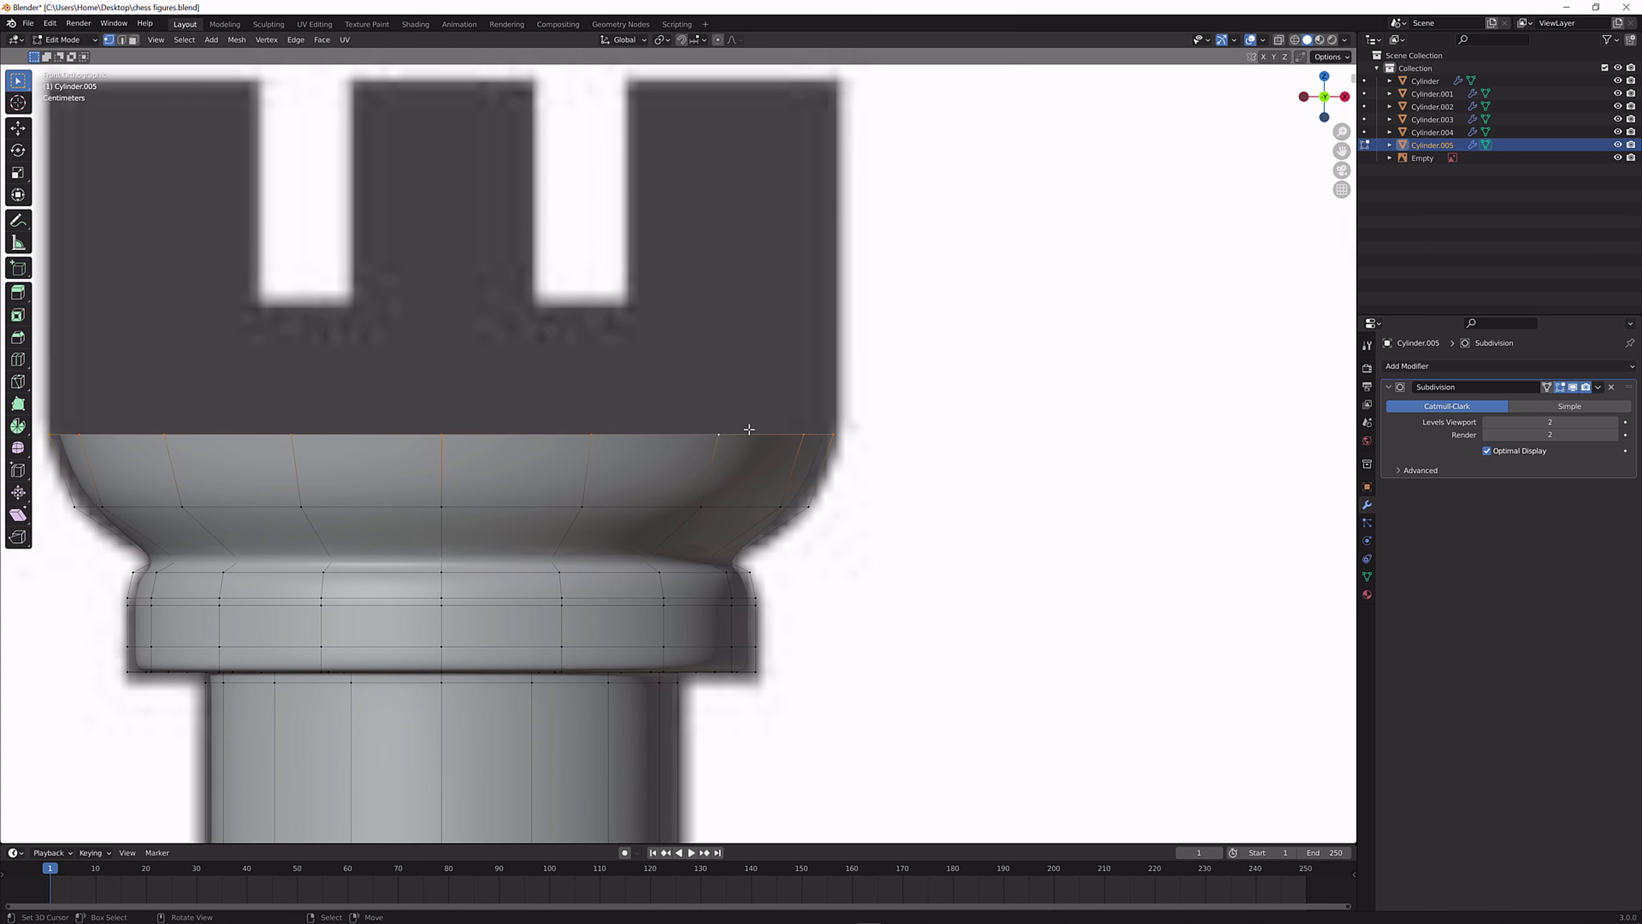
key(g)
key(z)
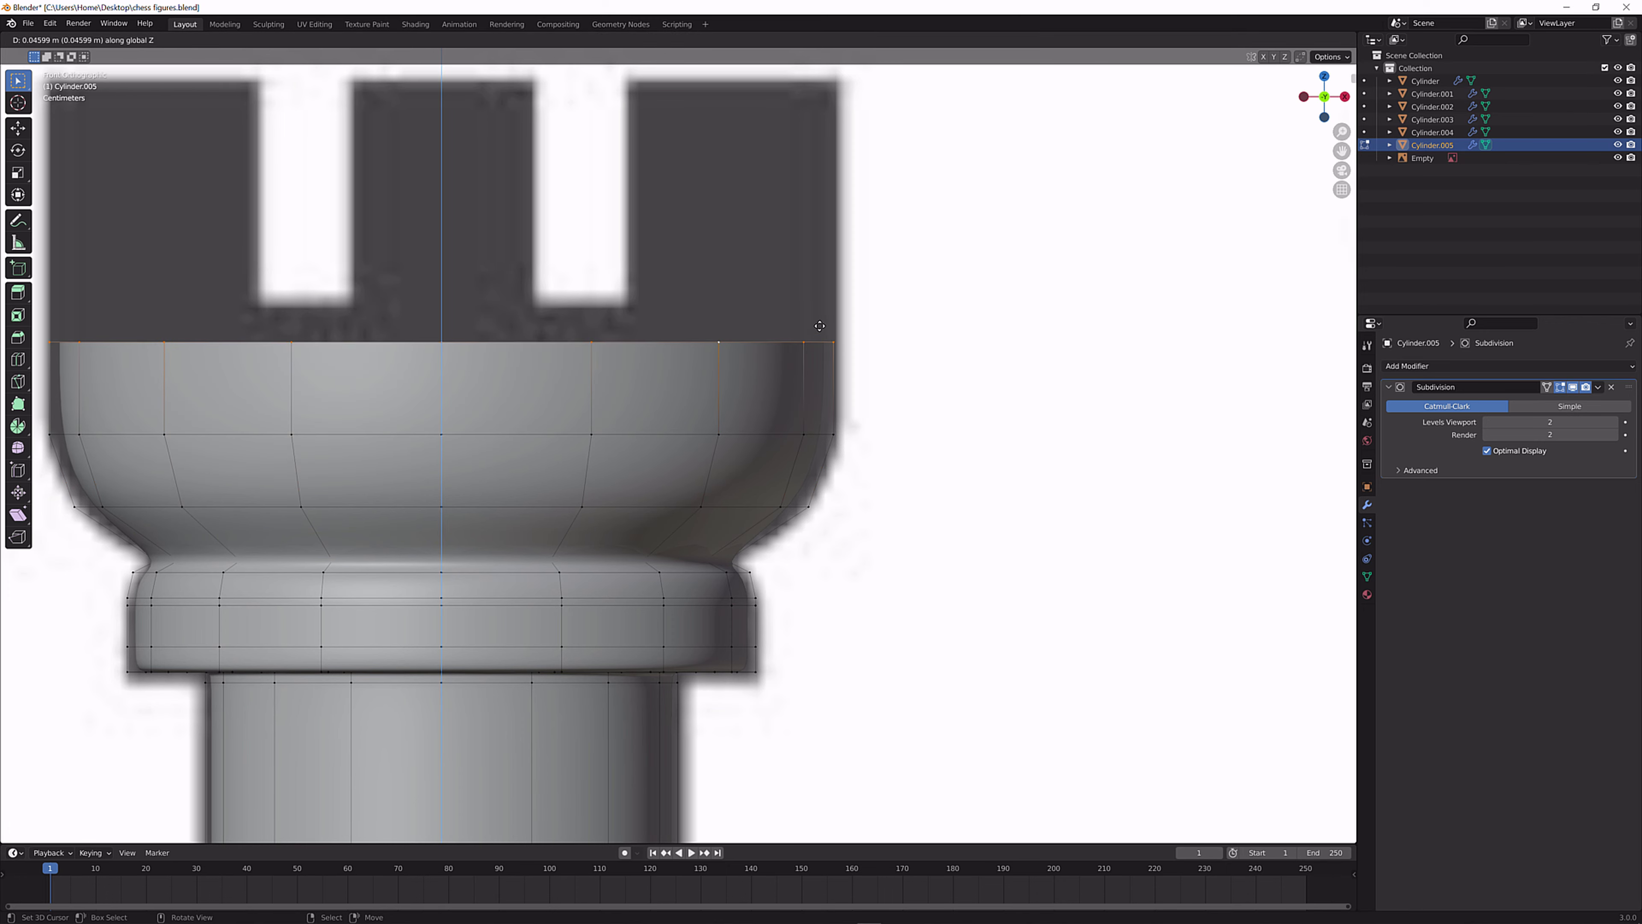
click(828, 299)
Turn off the viewport display of the rook's Subdivision modifier.
scroll(788, 327, down, 5)
middle_drag(767, 265, 1035, 449)
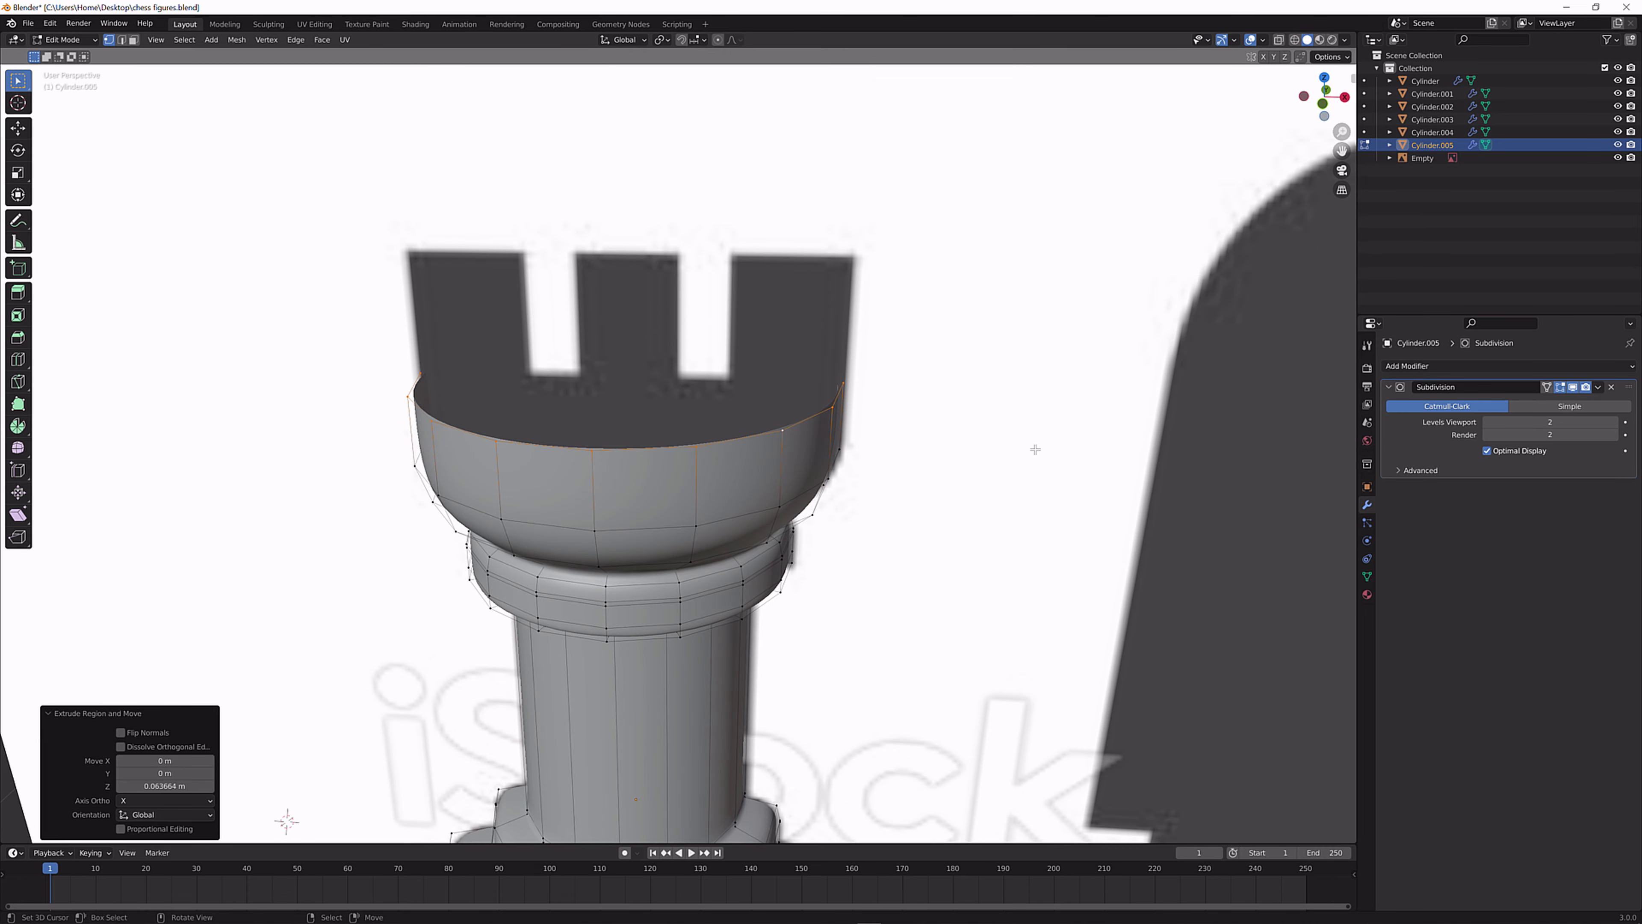
click(1574, 387)
Extrude the head's open top rim inward at scale 0.493 to form a flat ring of faces.
scroll(862, 442, up, 2)
middle_drag(882, 437, 945, 533)
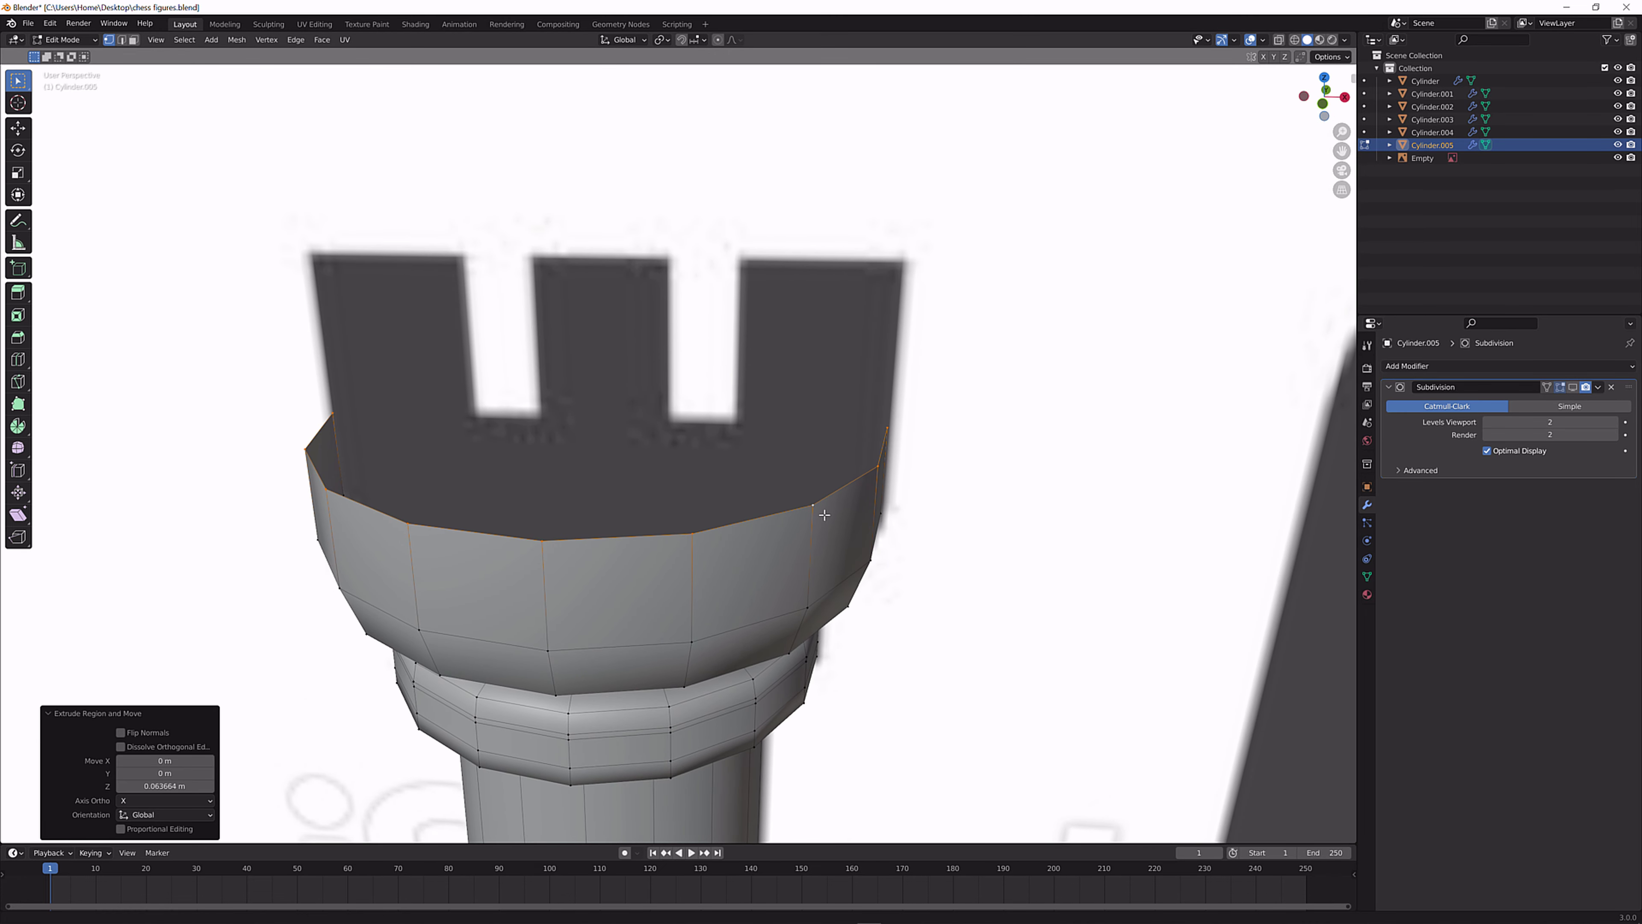
key(s)
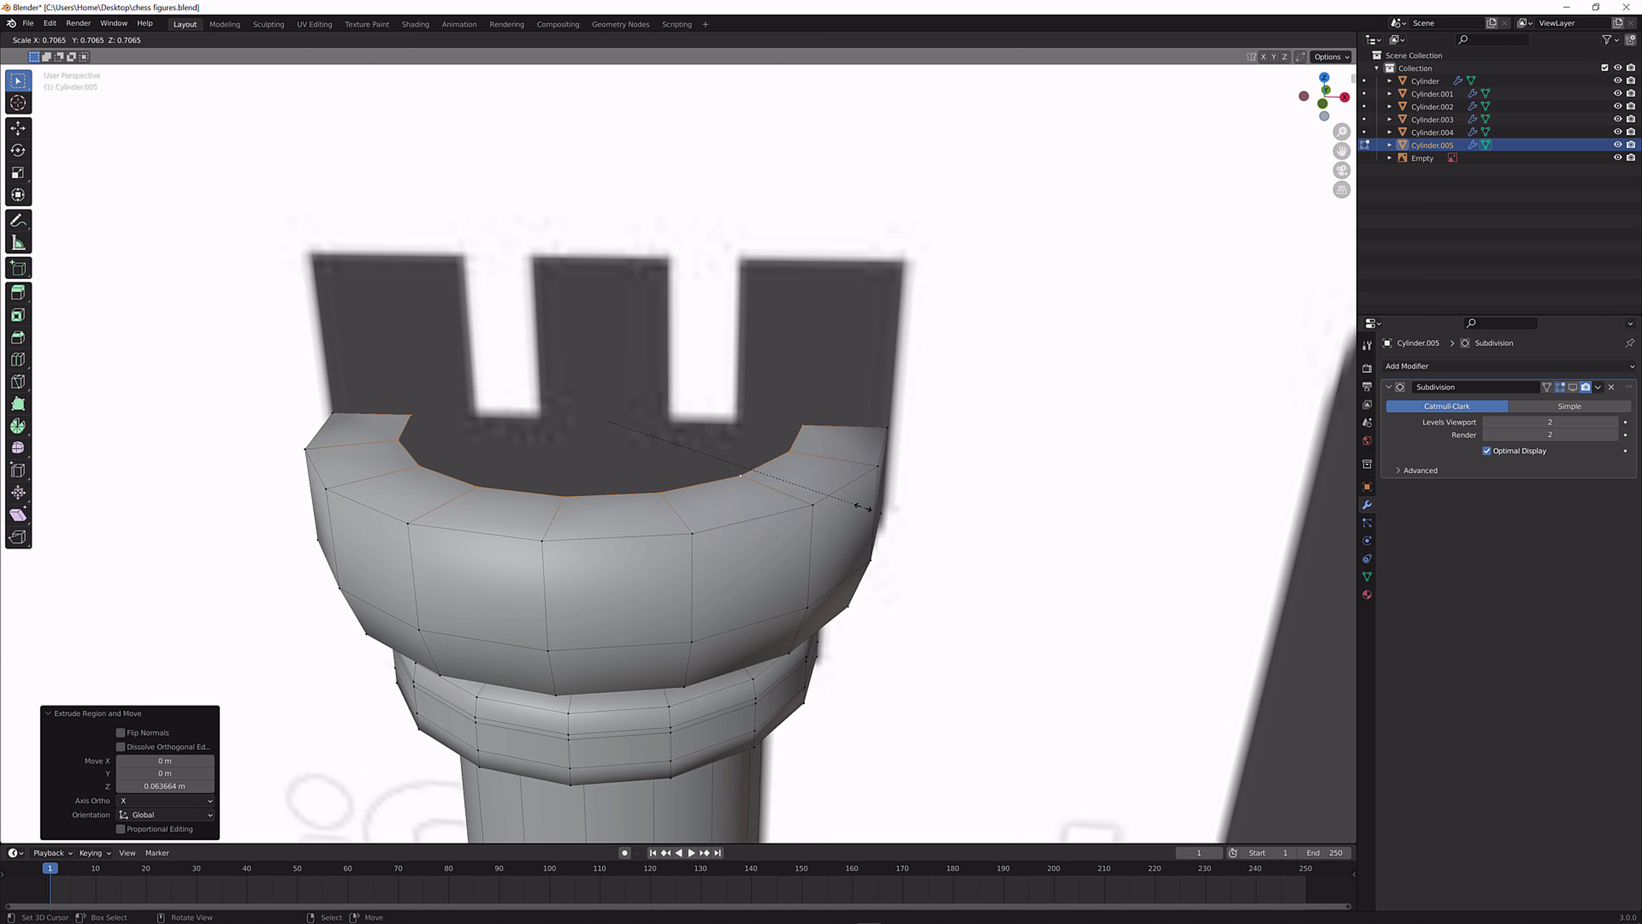
click(790, 468)
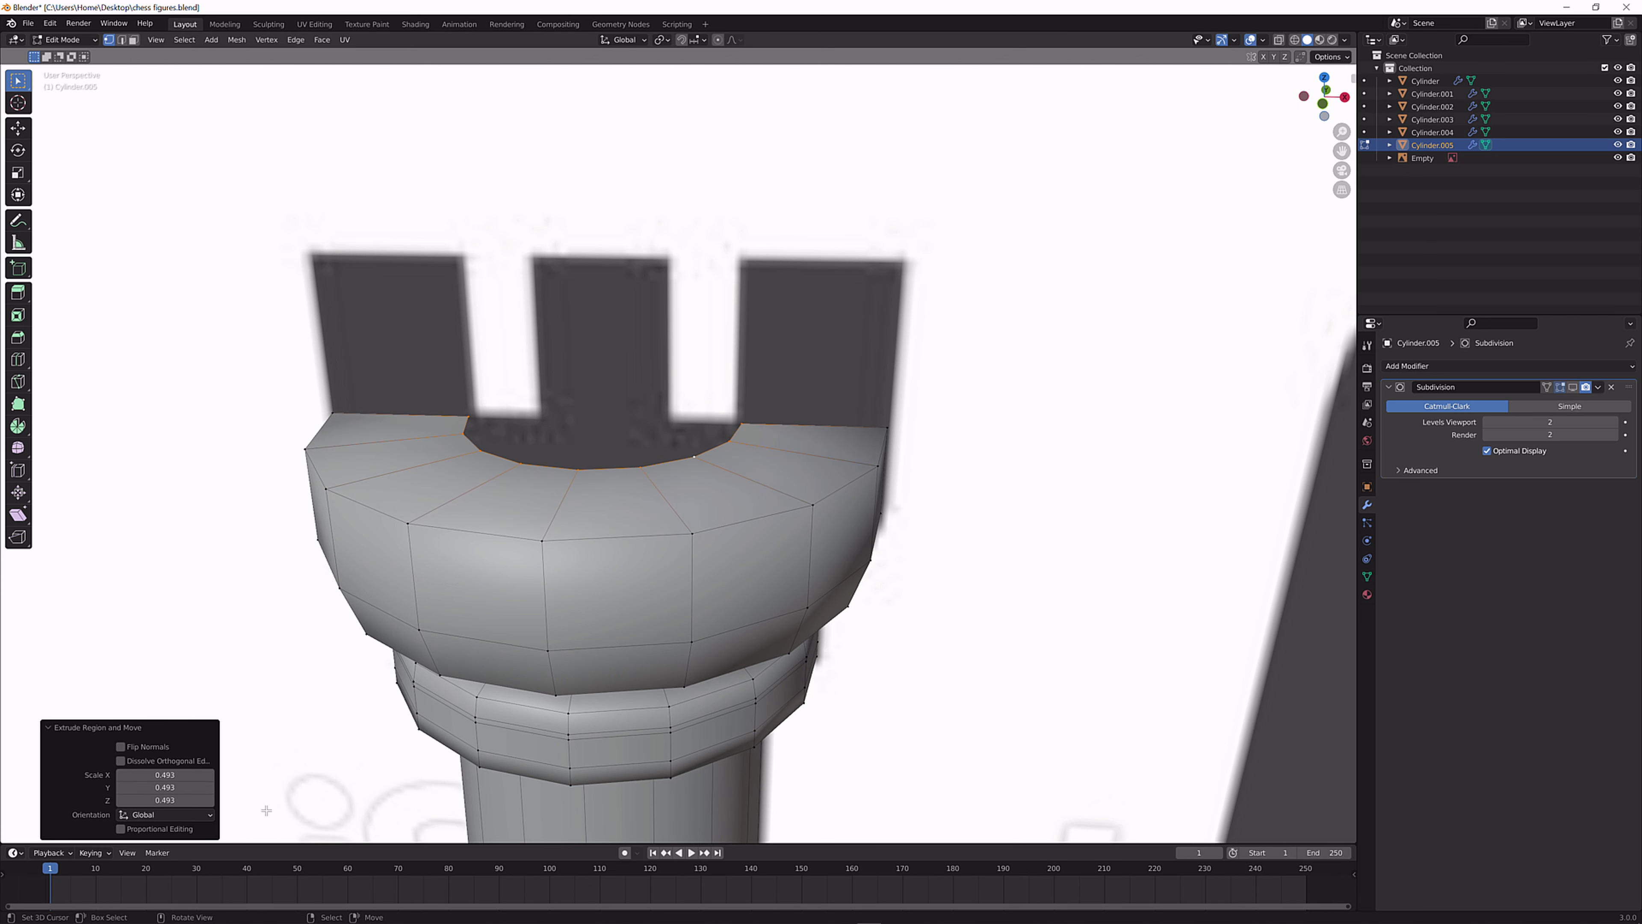
Set the rim's inward extrusion scale to 0.739 on all axes to make the flat ring narrower.
click(185, 774)
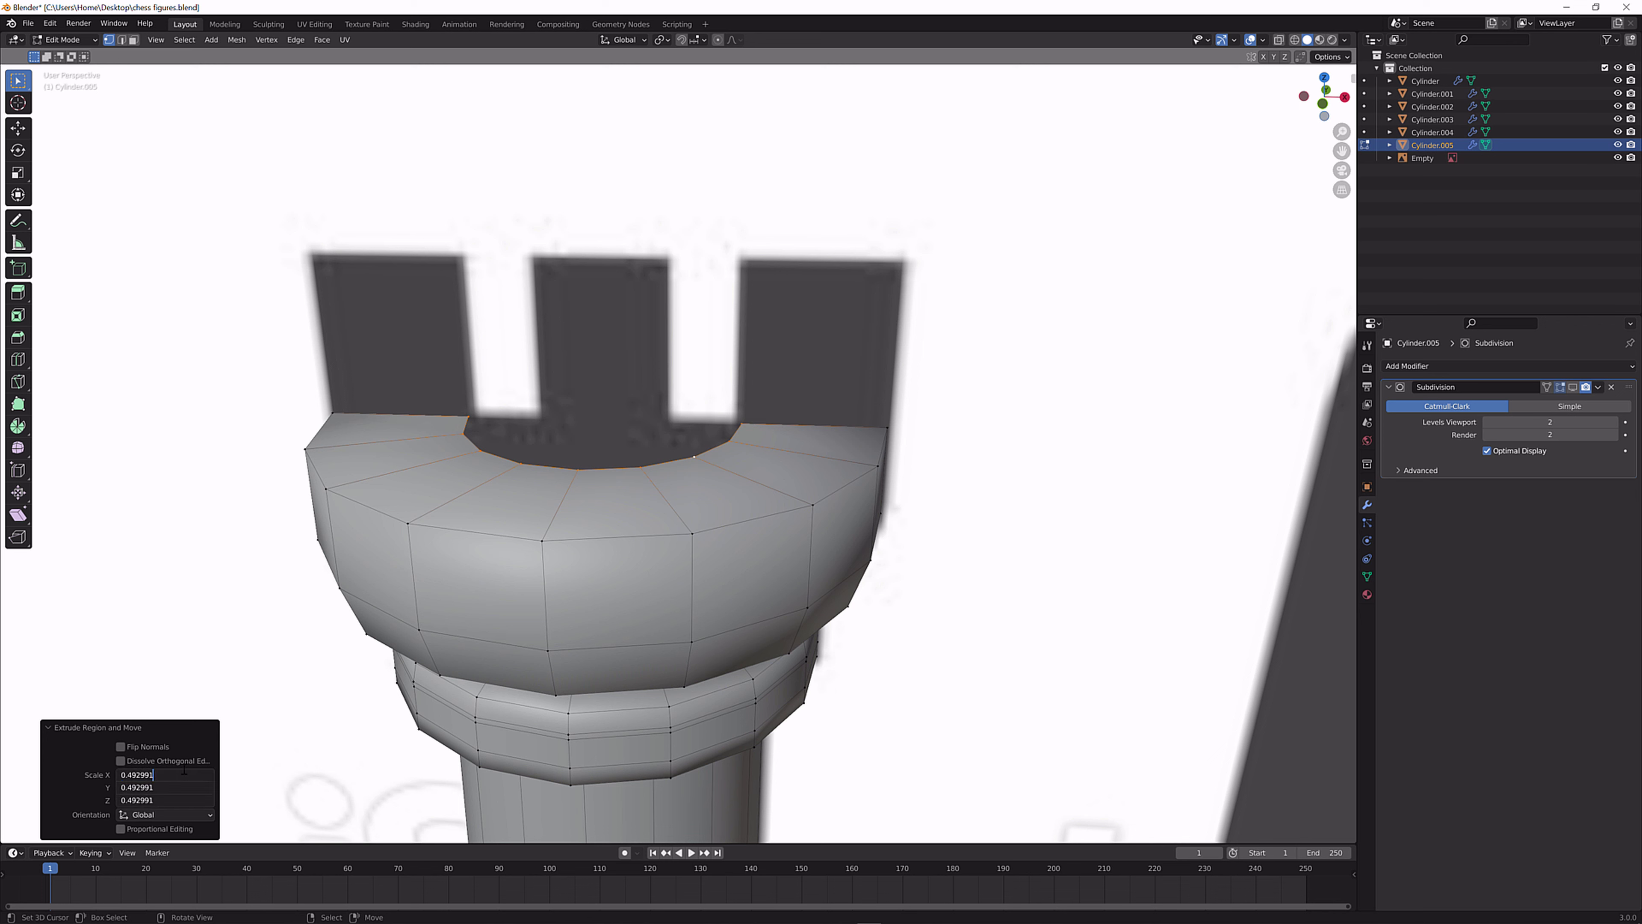
key(Return)
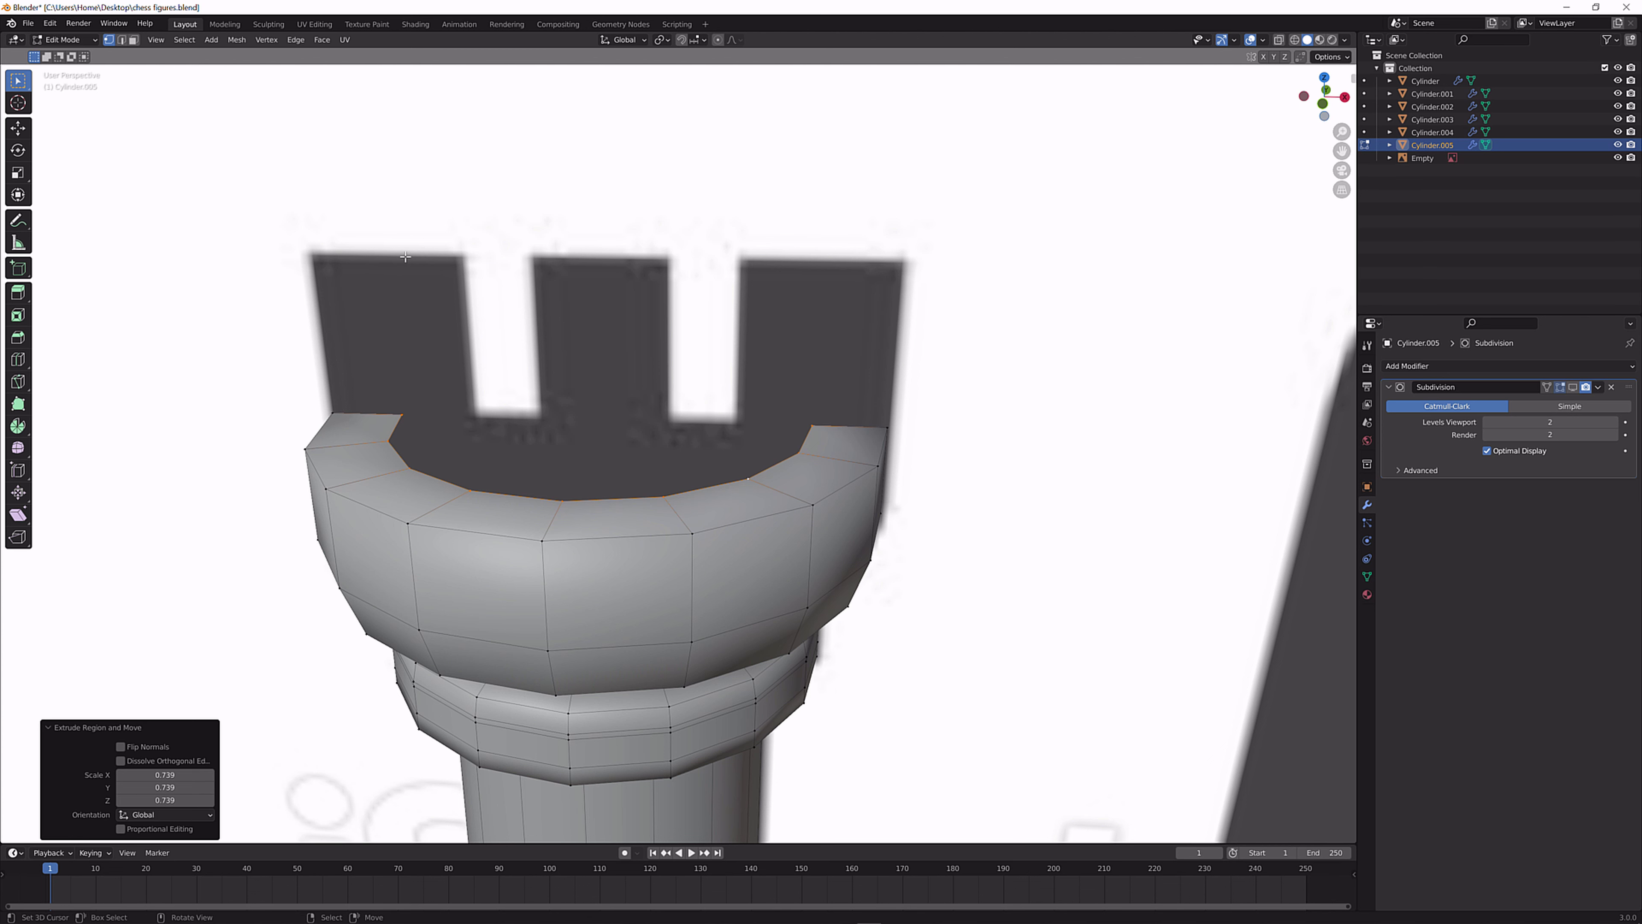
scroll(458, 406, down, 2)
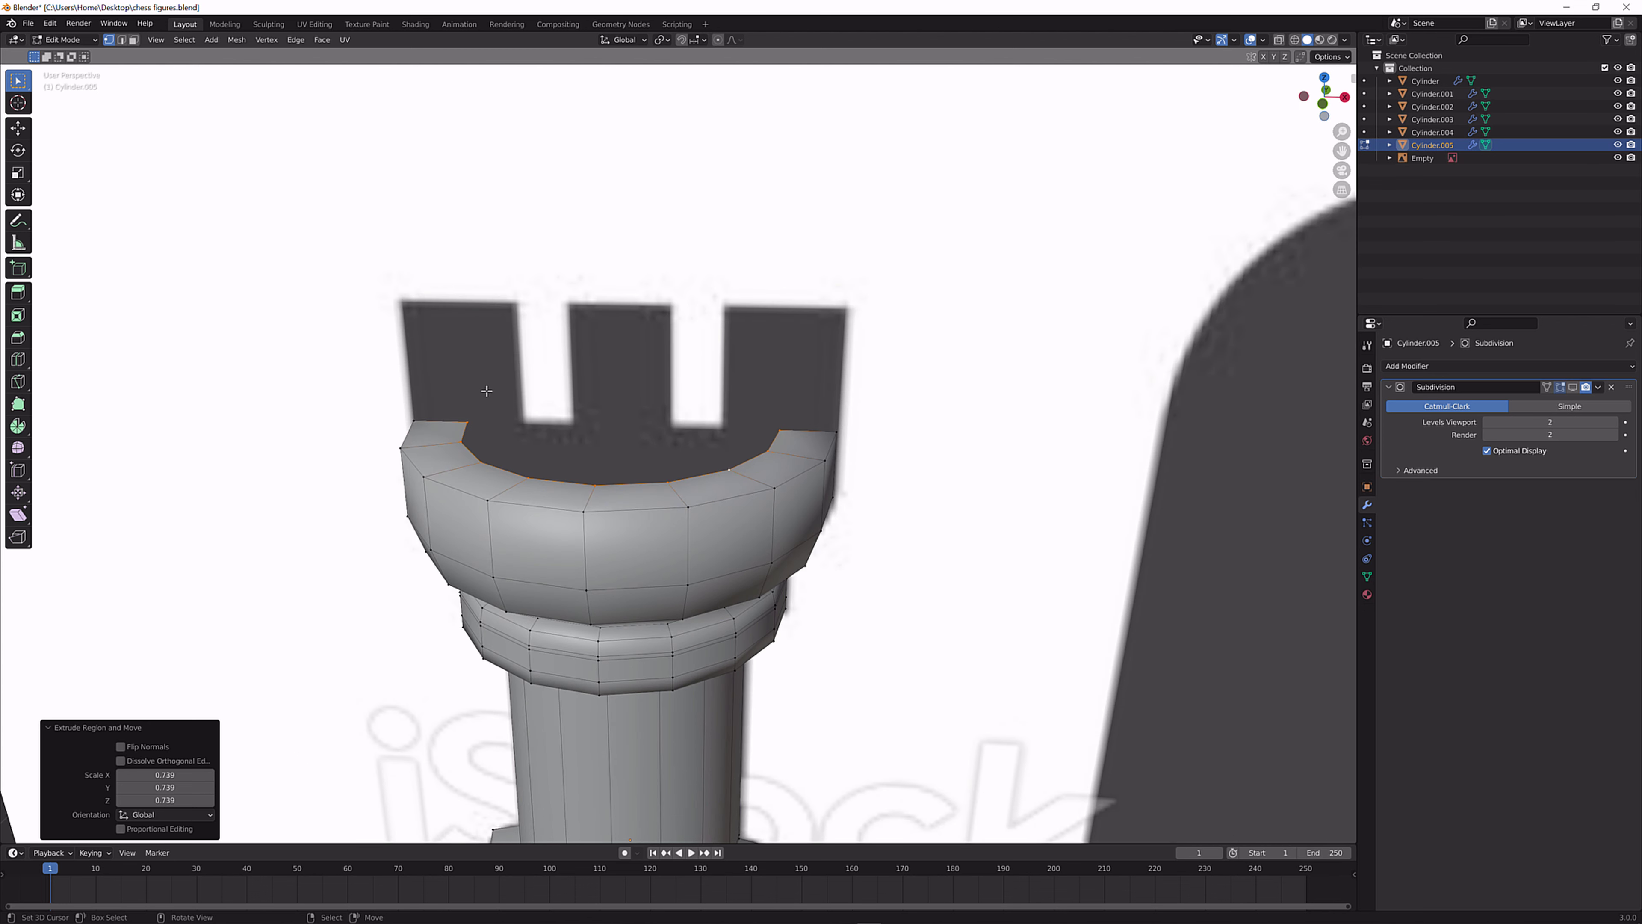
Extrude the rim's inner edge inward by scaling it in two further rings, and fill the remaining centre opening with a face.
middle_drag(485, 390, 484, 430)
key(e)
key(s)
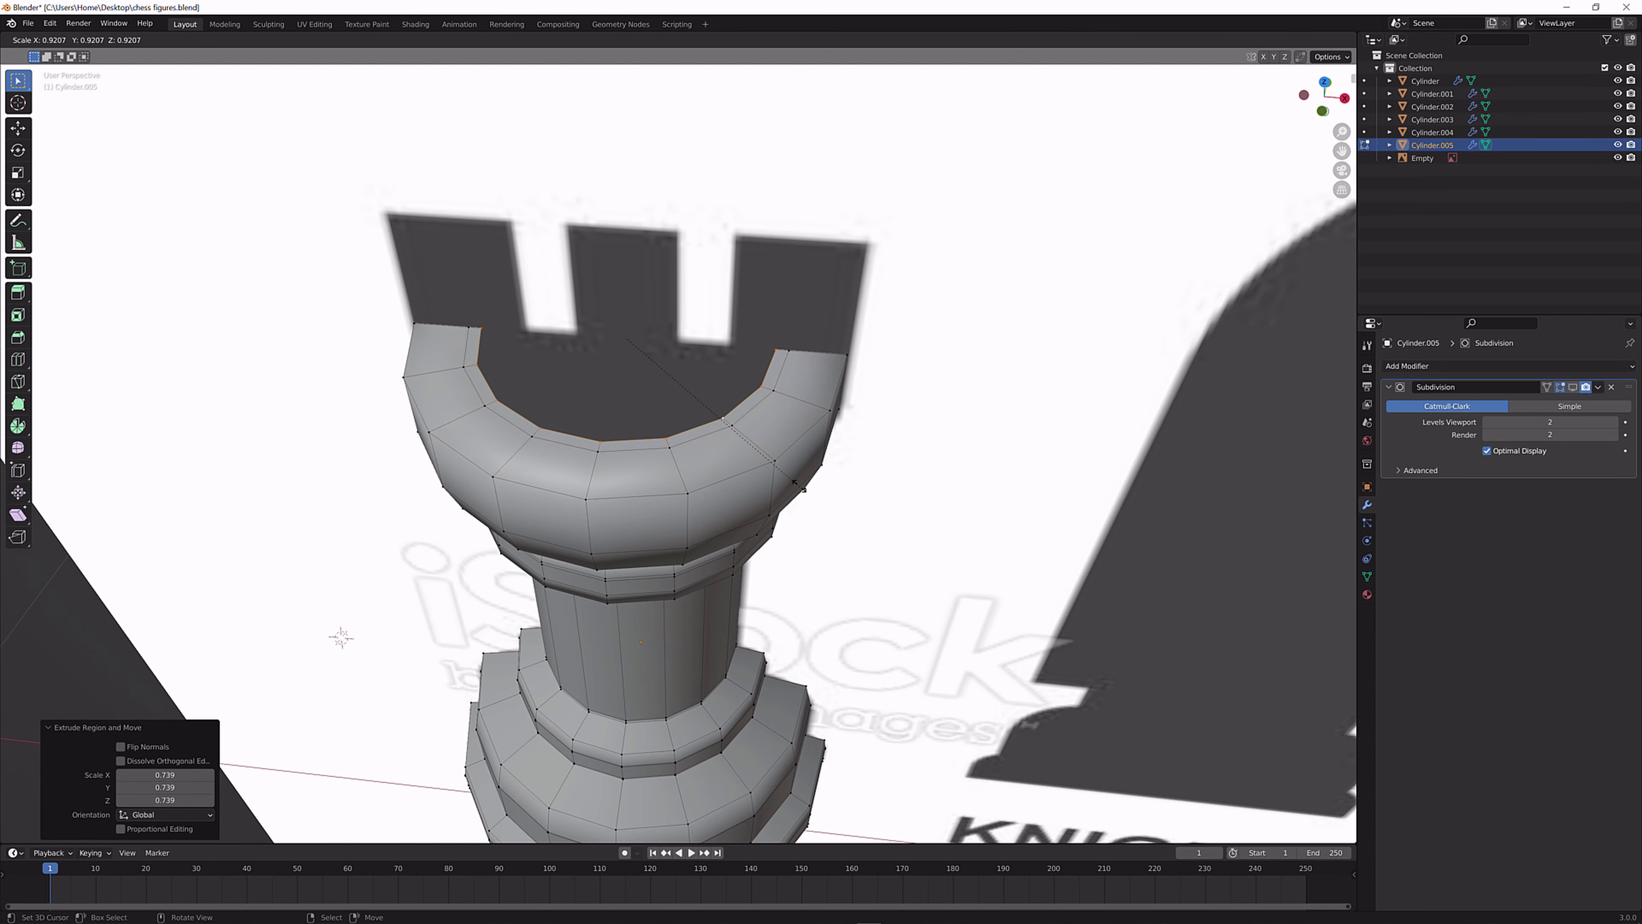
click(779, 470)
key(e)
key(s)
click(763, 463)
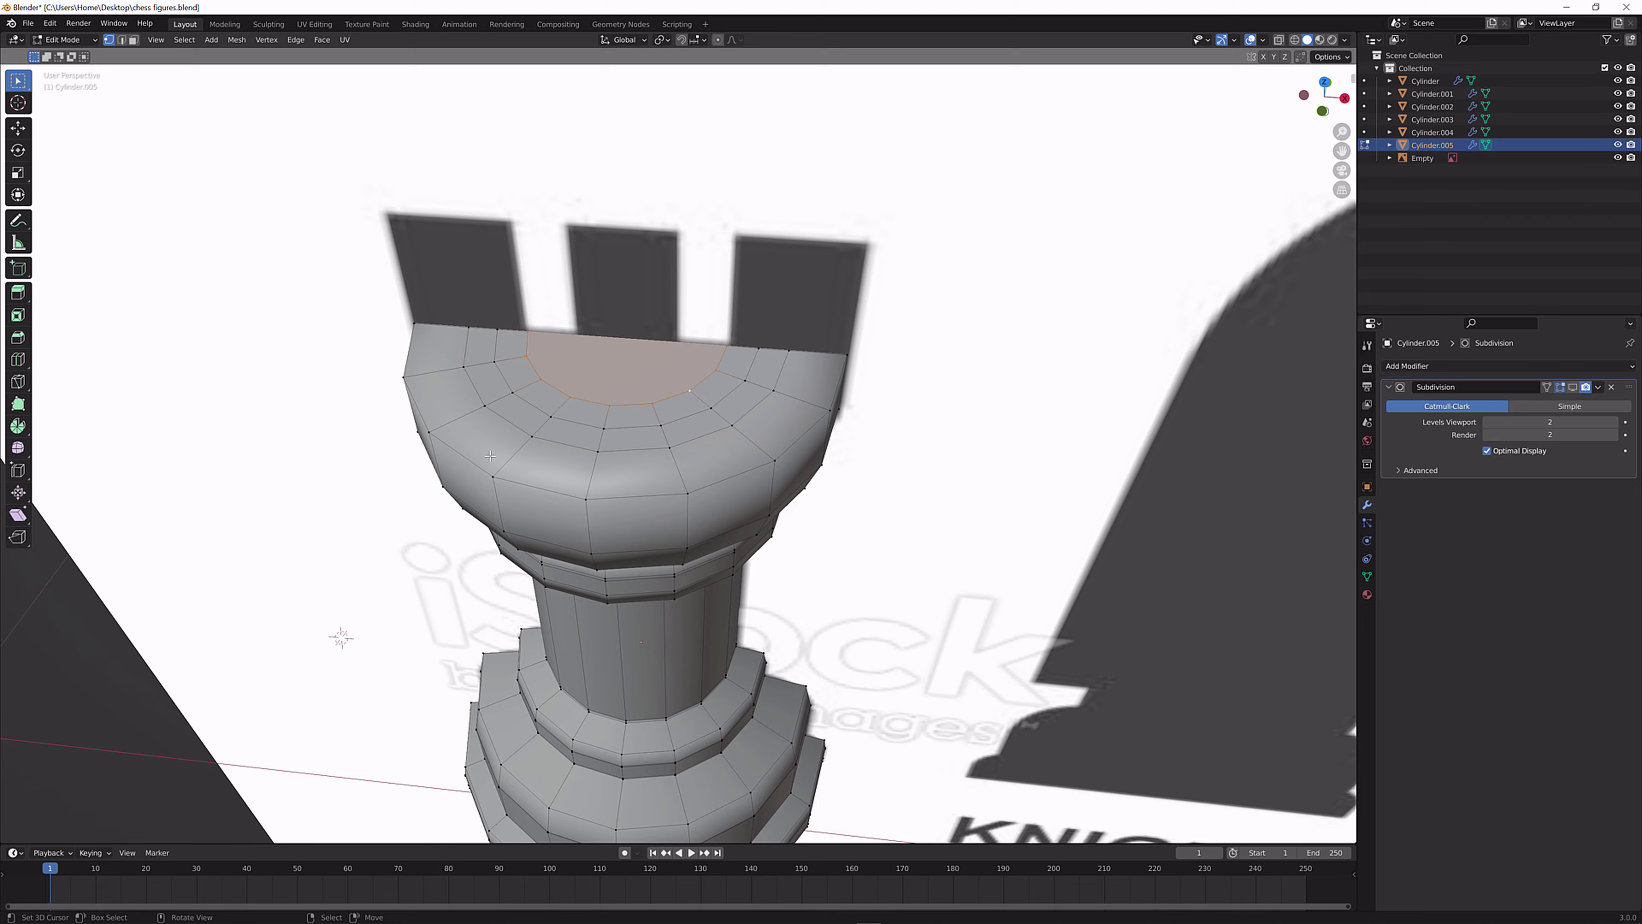
middle_drag(490, 456, 532, 474)
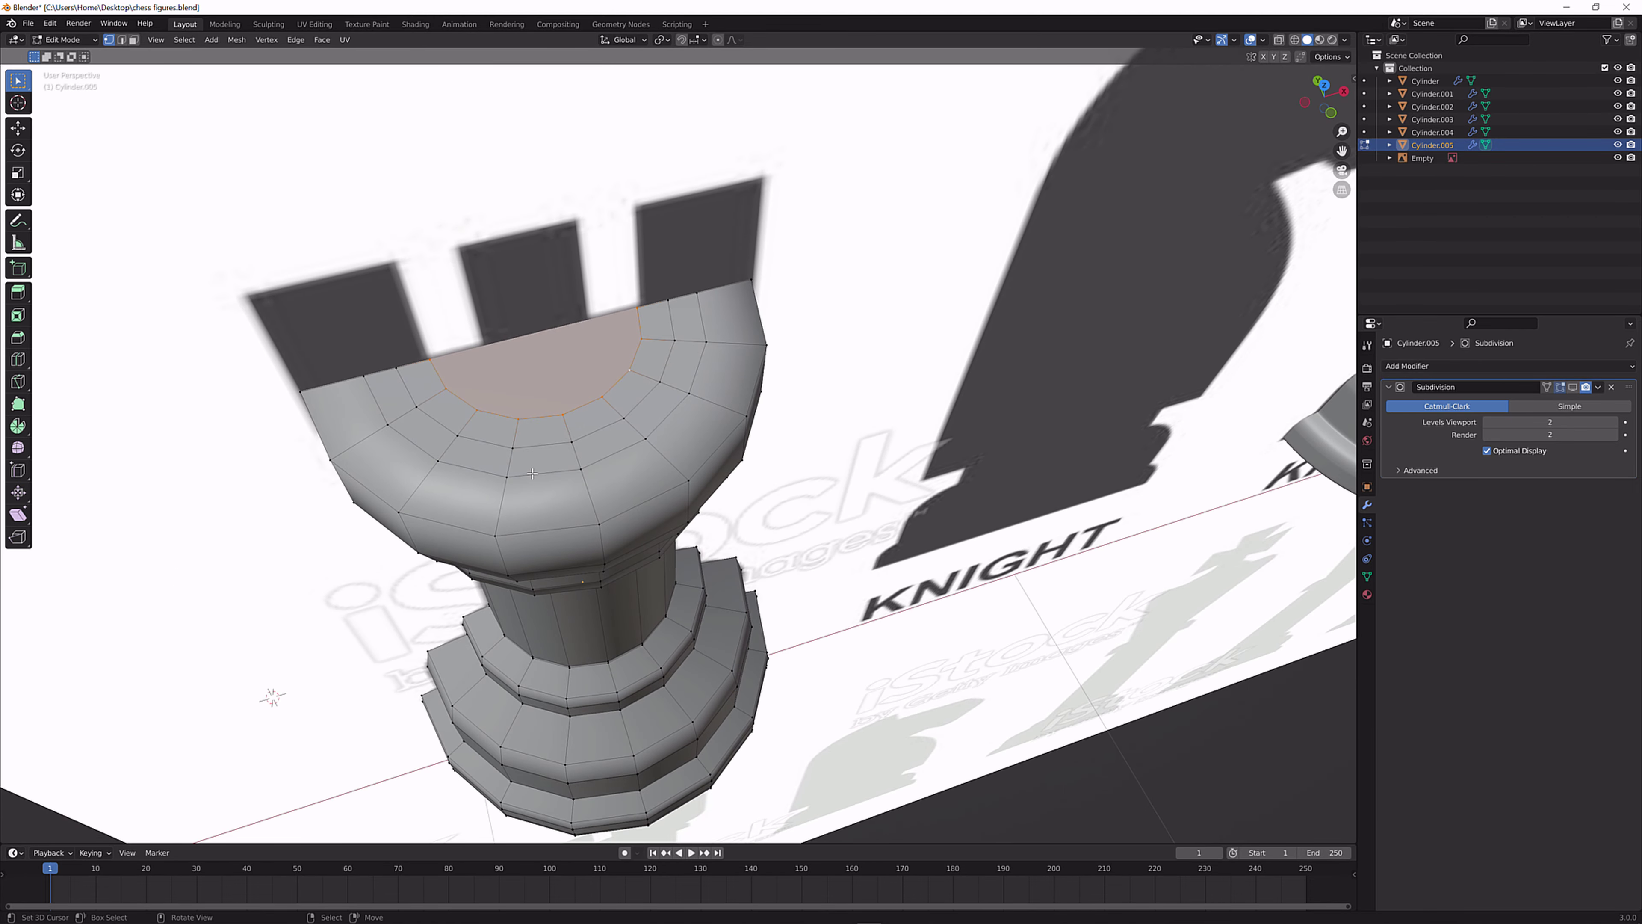
Select four evenly spaced pairs of faces on the outer top ring and extrude them about 0.113 m upward as battlements matching the silhouette.
key(KP_7)
shift+middle_drag(491, 152, 474, 260)
click(525, 89)
shift+click(607, 89)
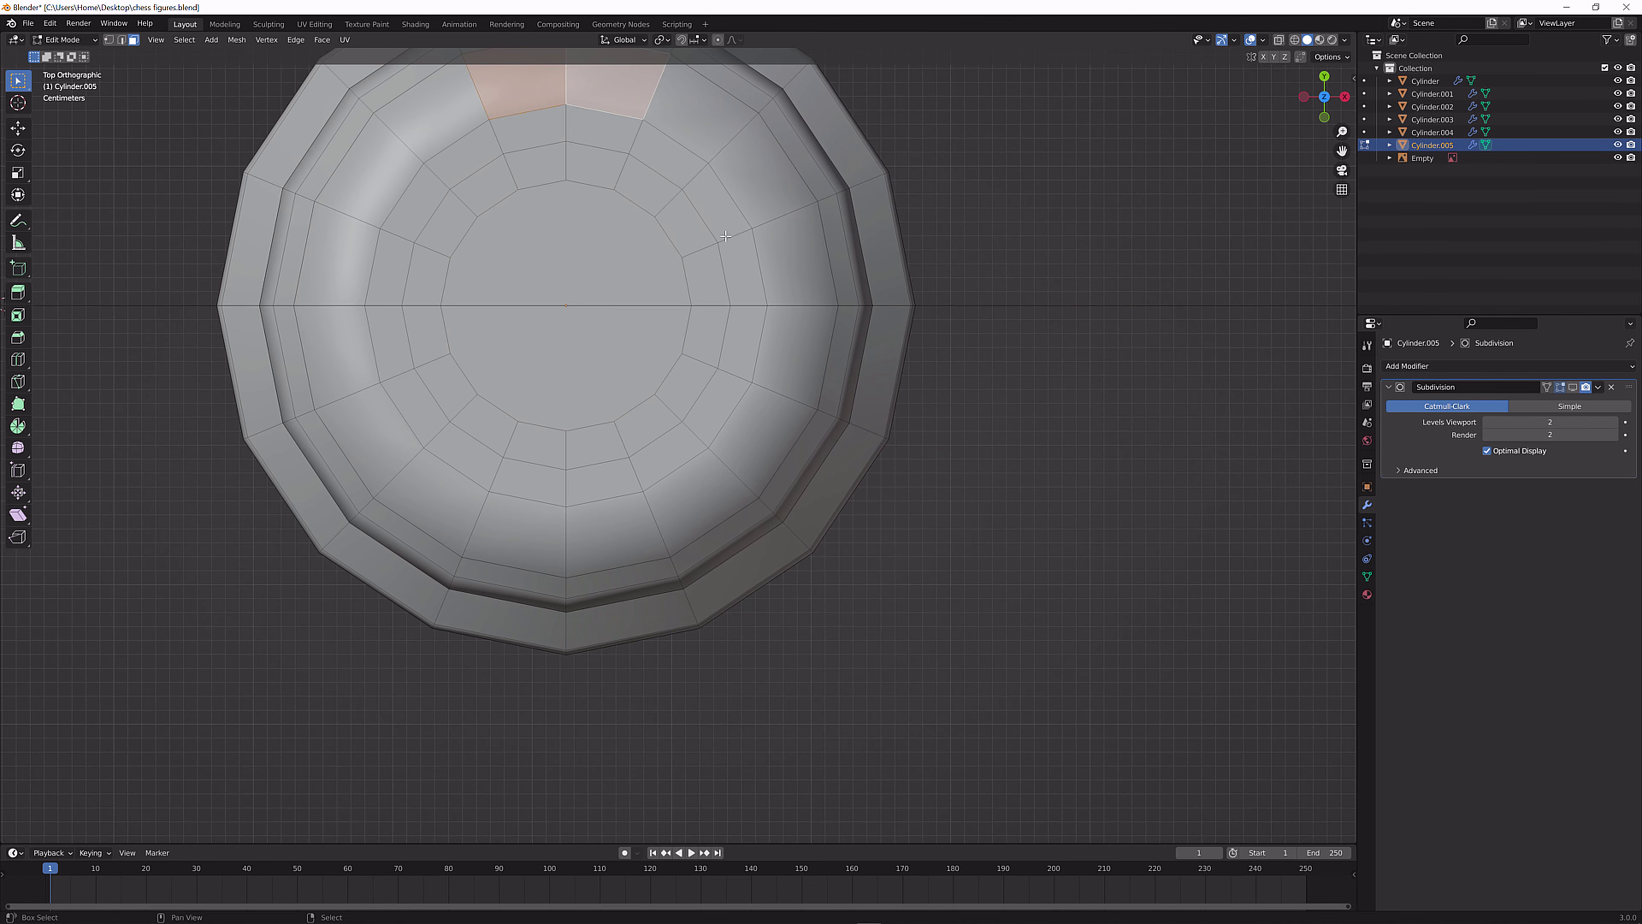
shift+click(792, 256)
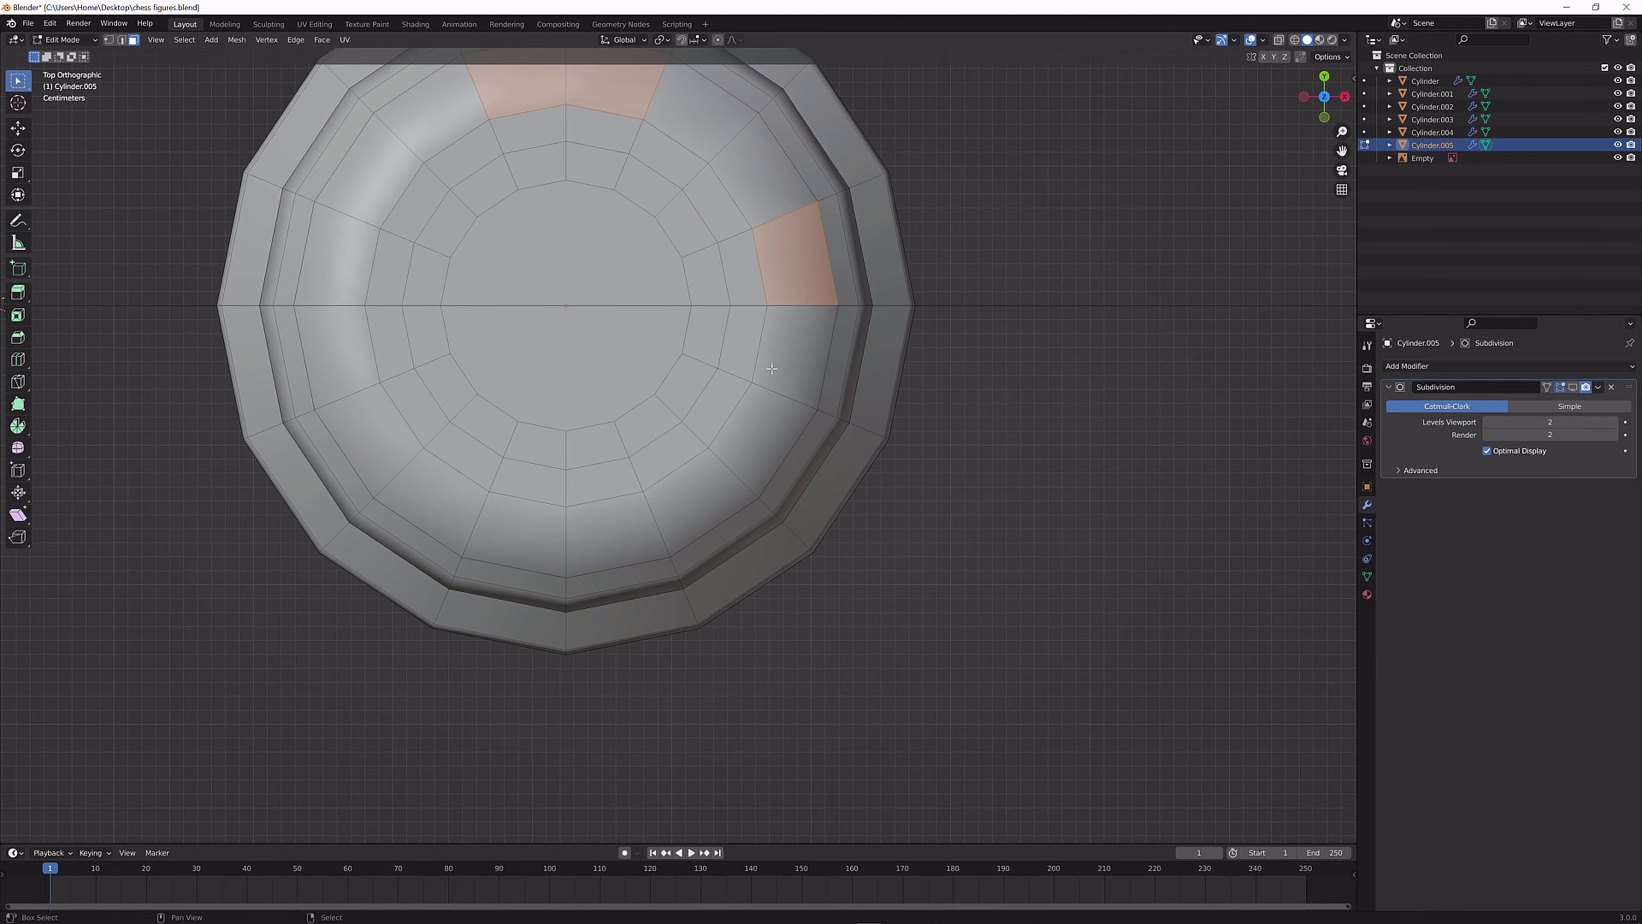
shift+click(763, 389)
shift+click(641, 537)
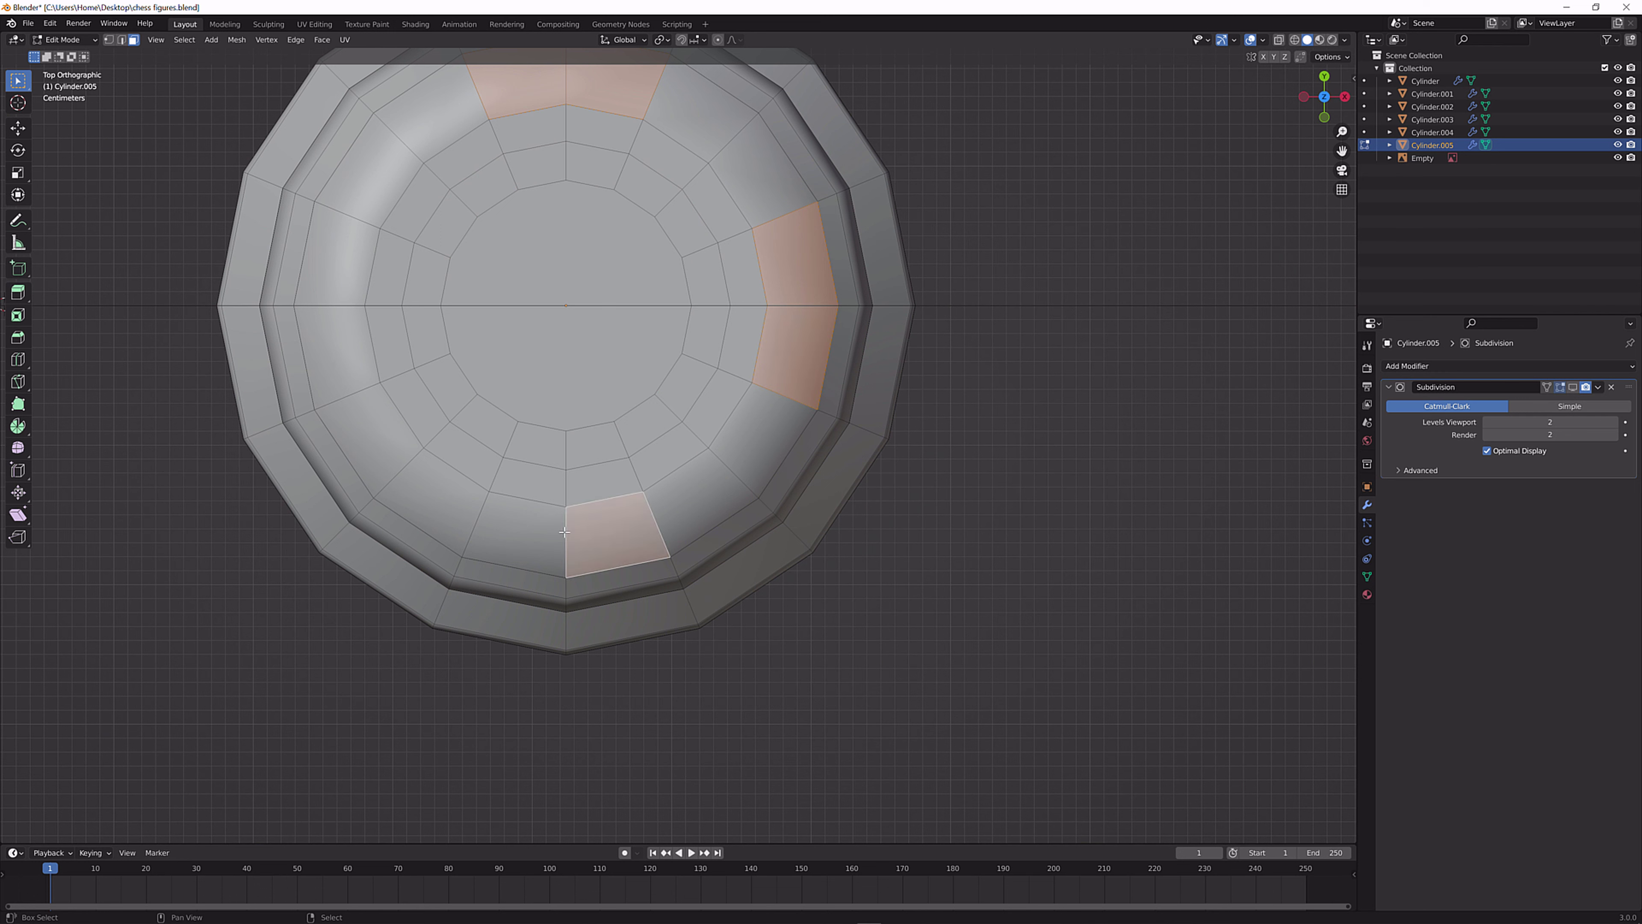
shift+click(521, 503)
shift+click(333, 352)
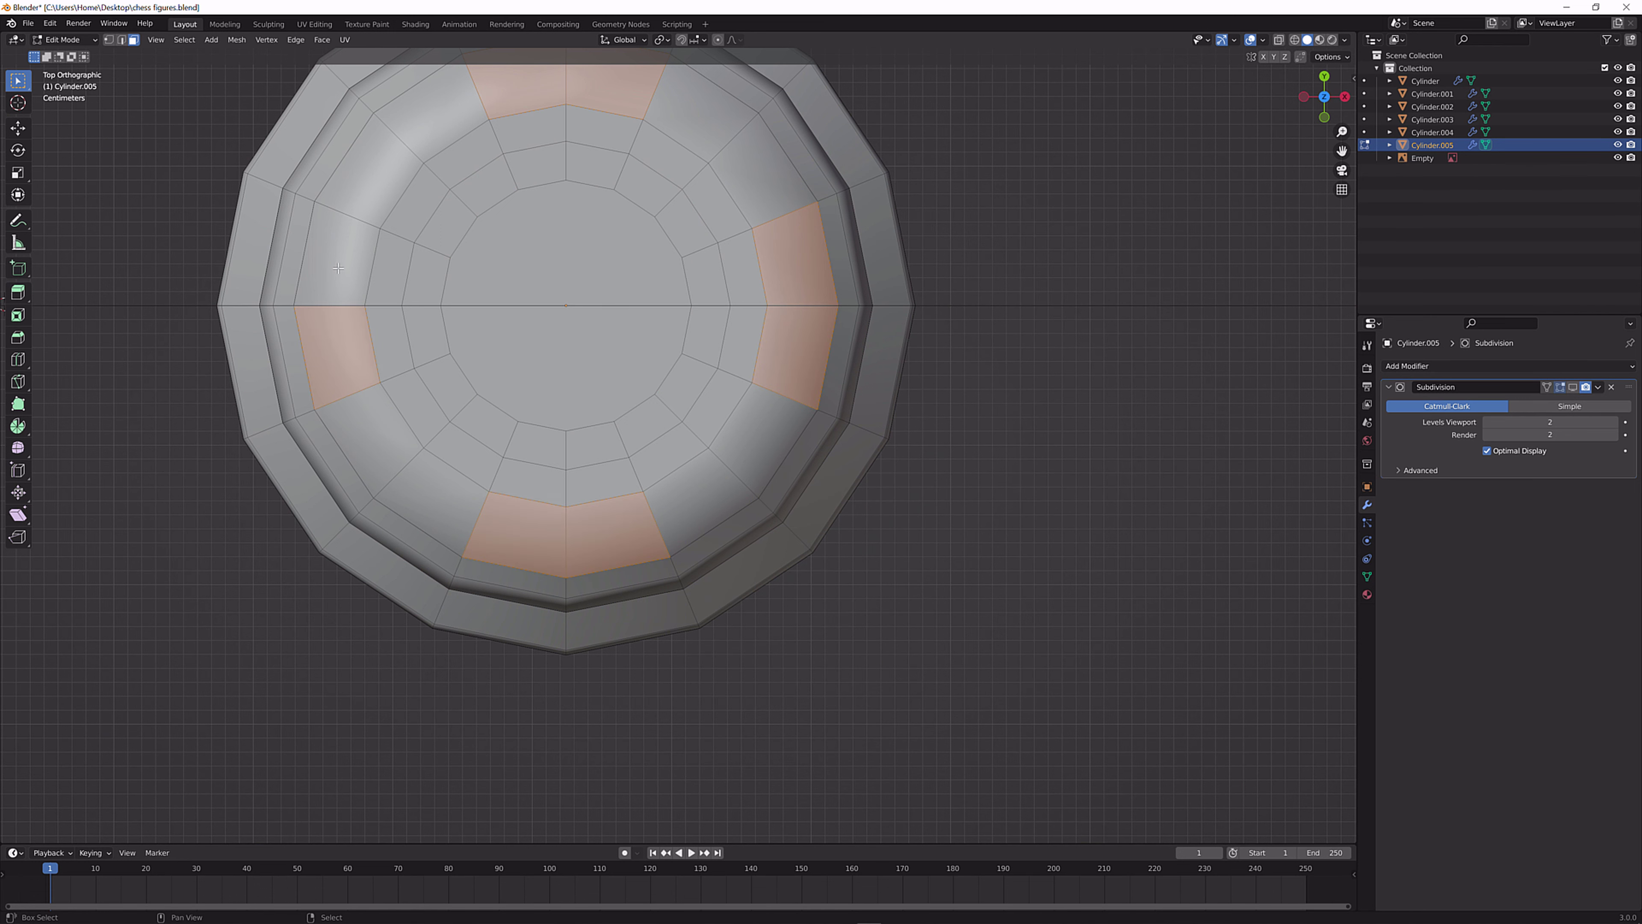
shift+click(338, 267)
scroll(486, 296, down, 2)
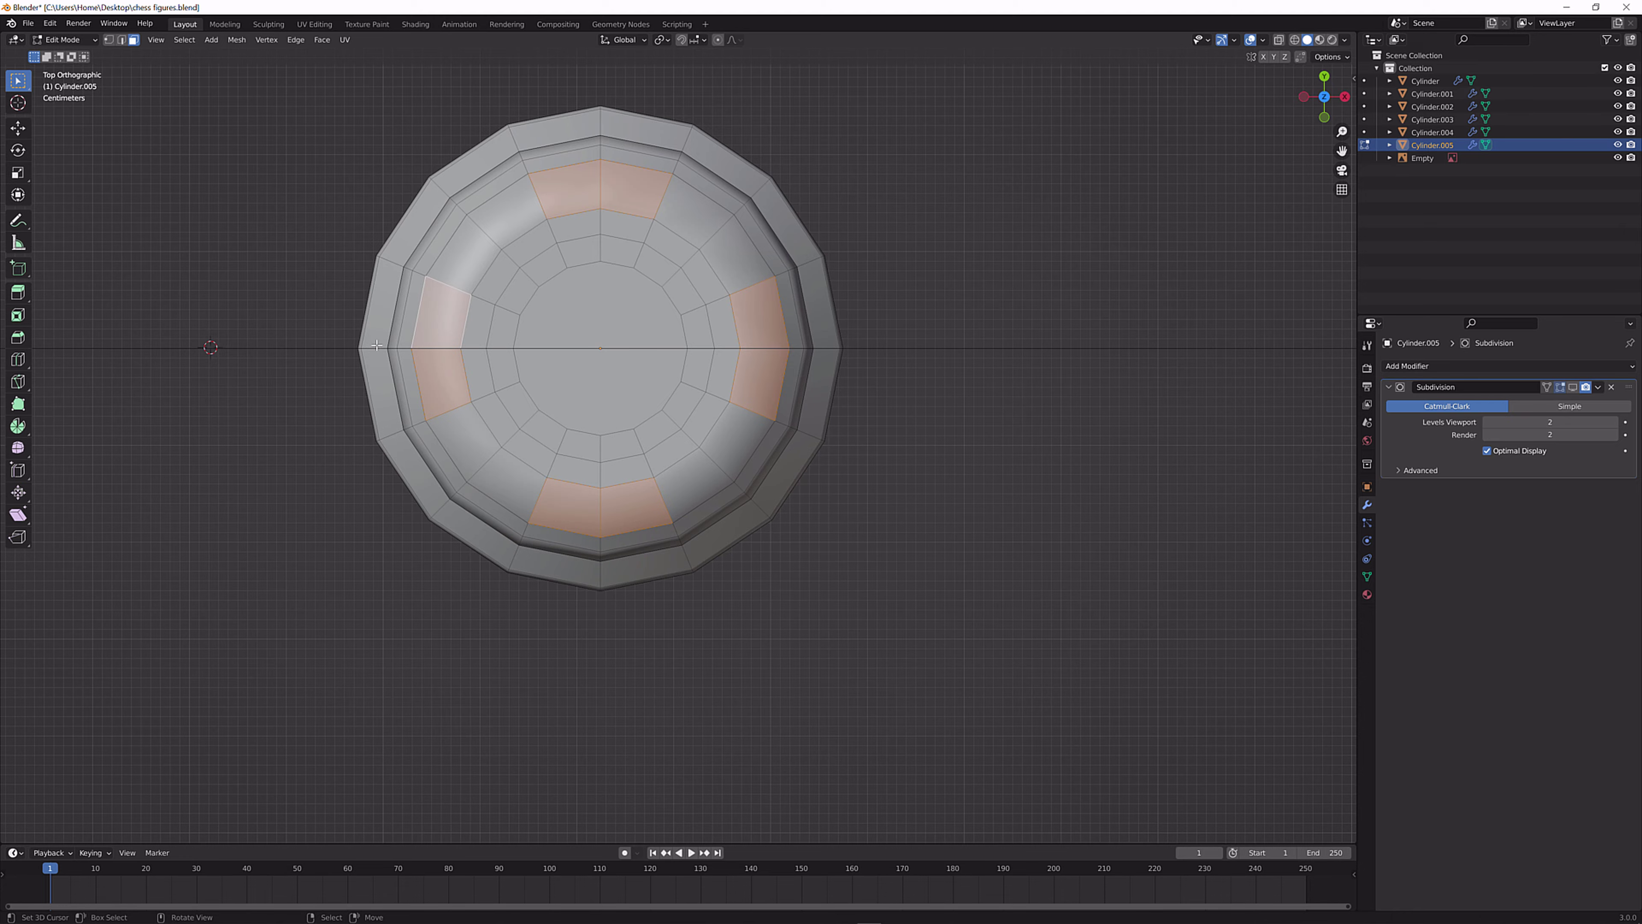
key(KP_1)
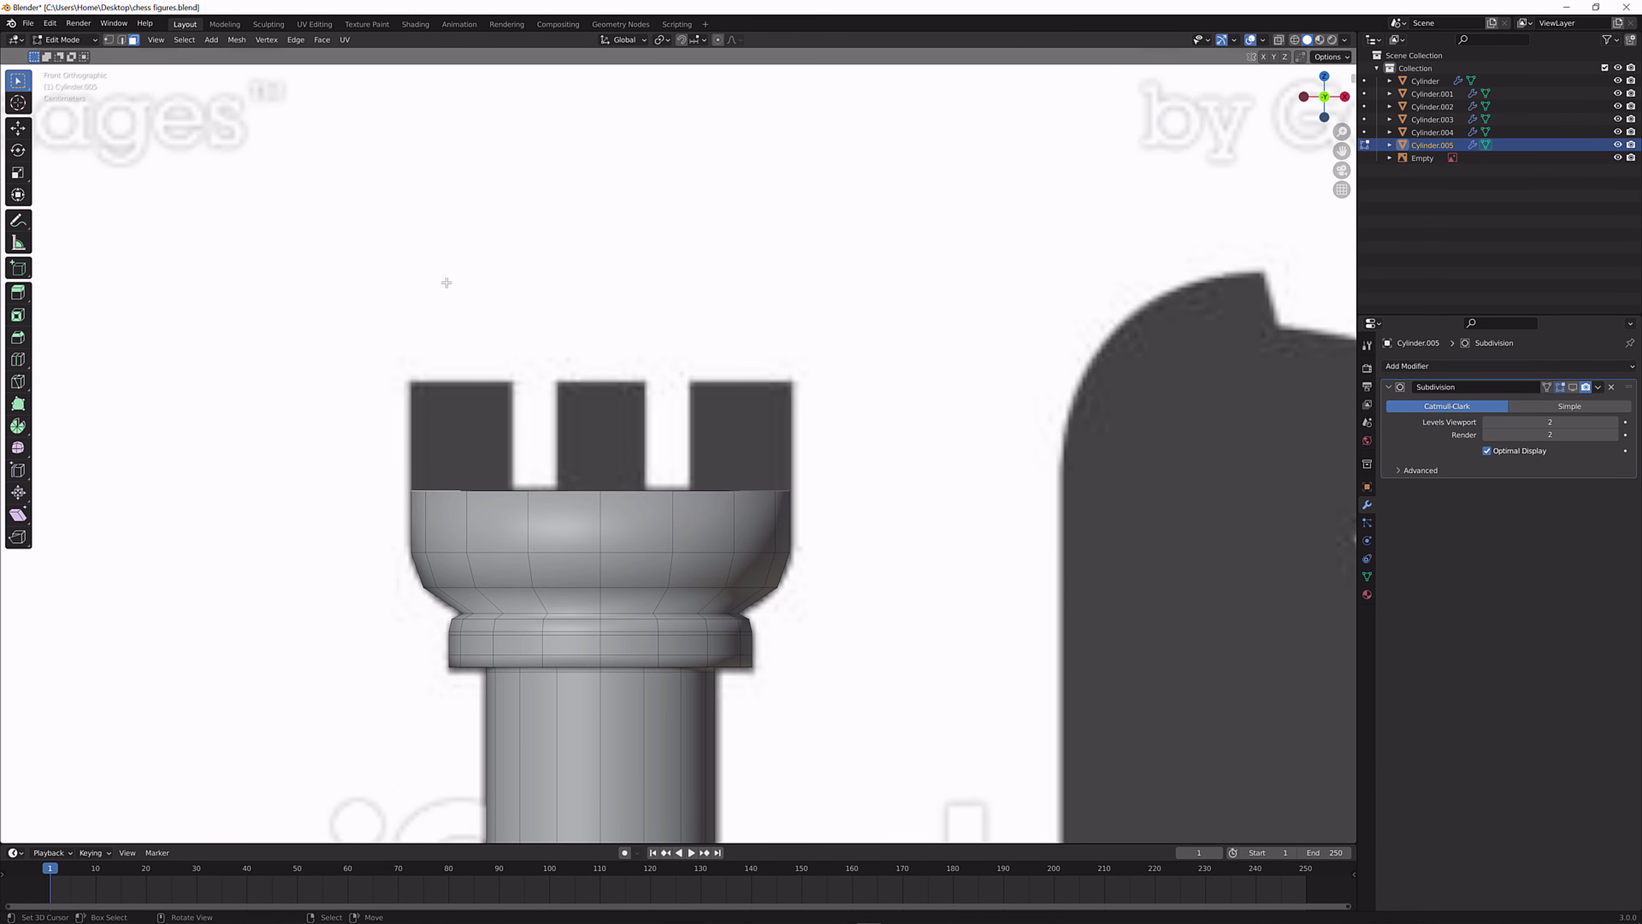
key(e)
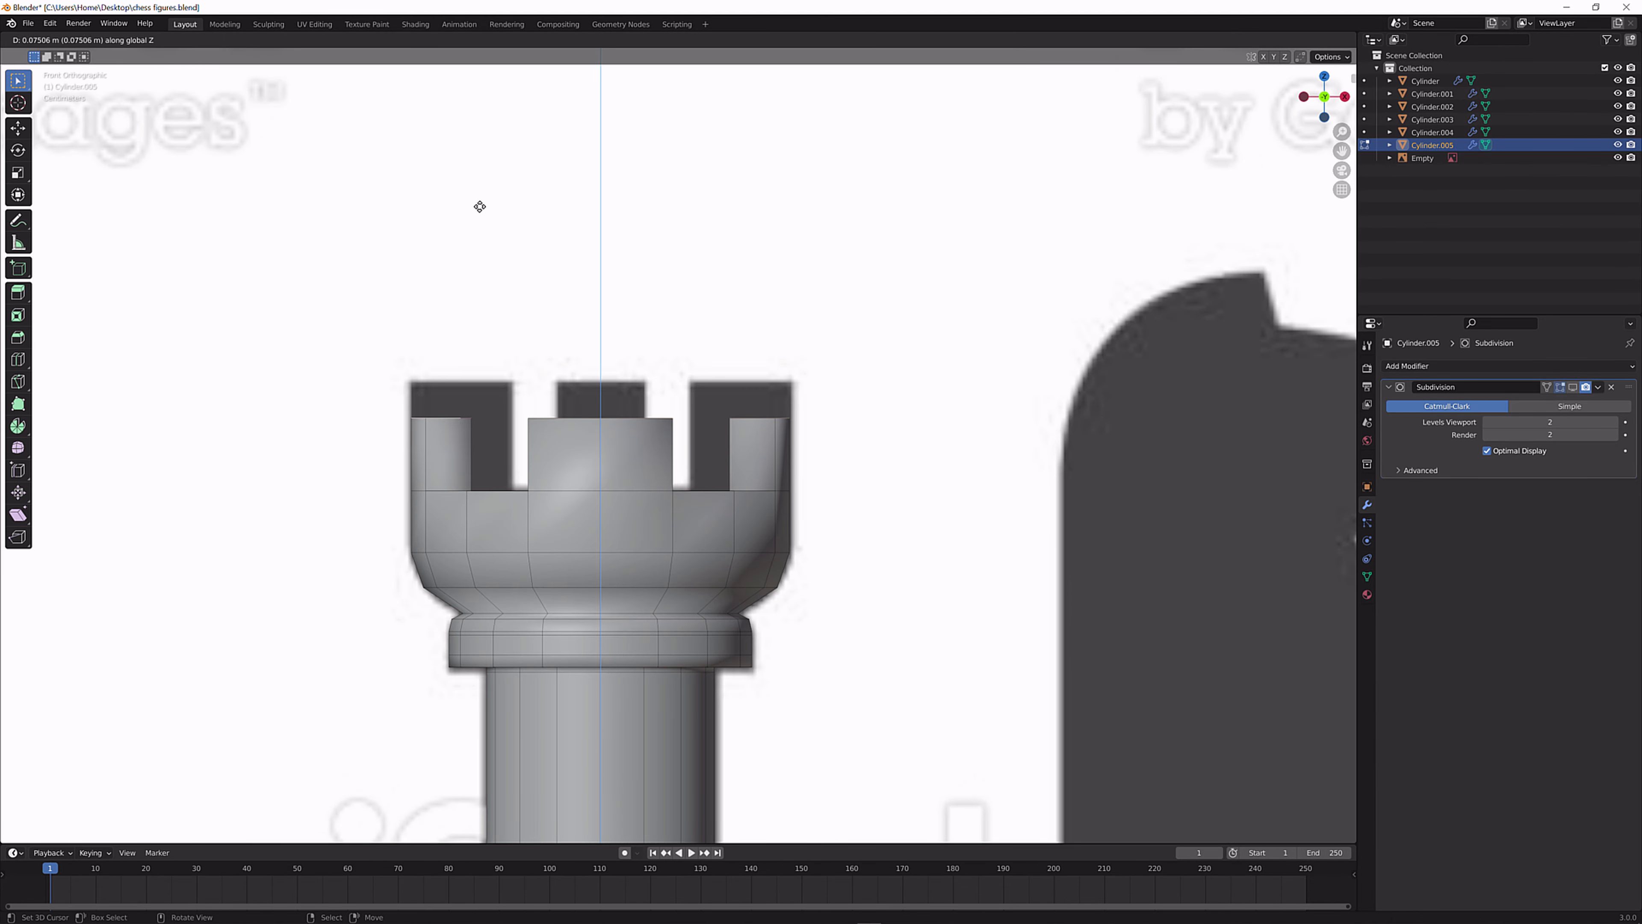
click(486, 174)
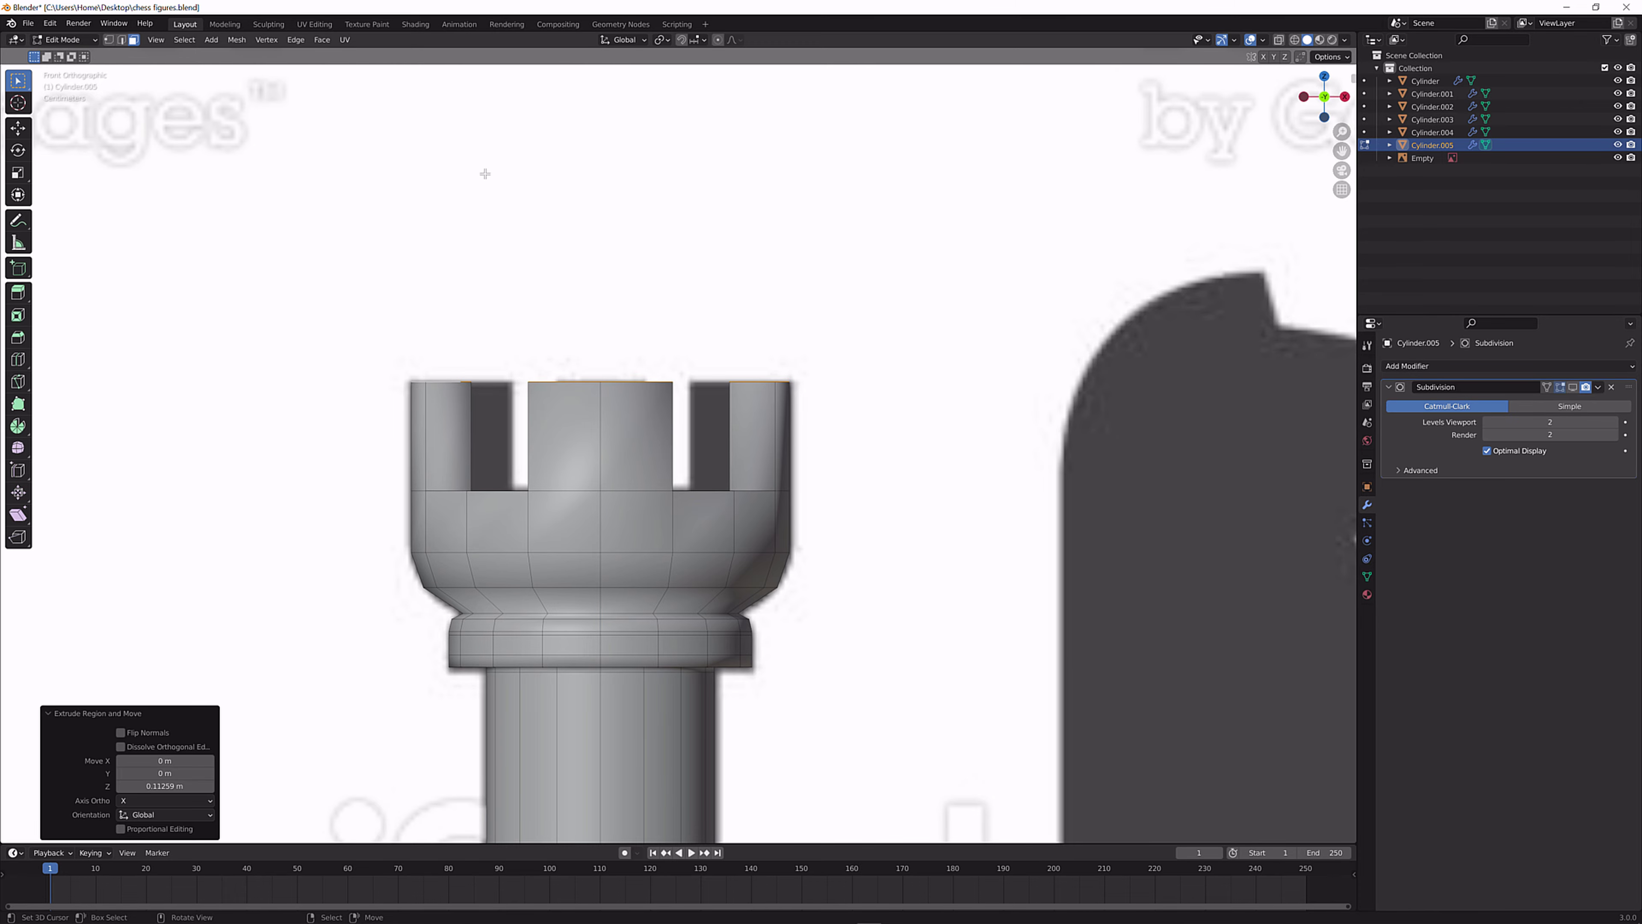
Leave mesh editing, hide the reference image, and turn on the viewport display of the rook's Subdivision modifier.
scroll(489, 175, down, 1)
middle_drag(557, 223, 497, 321)
key(Tab)
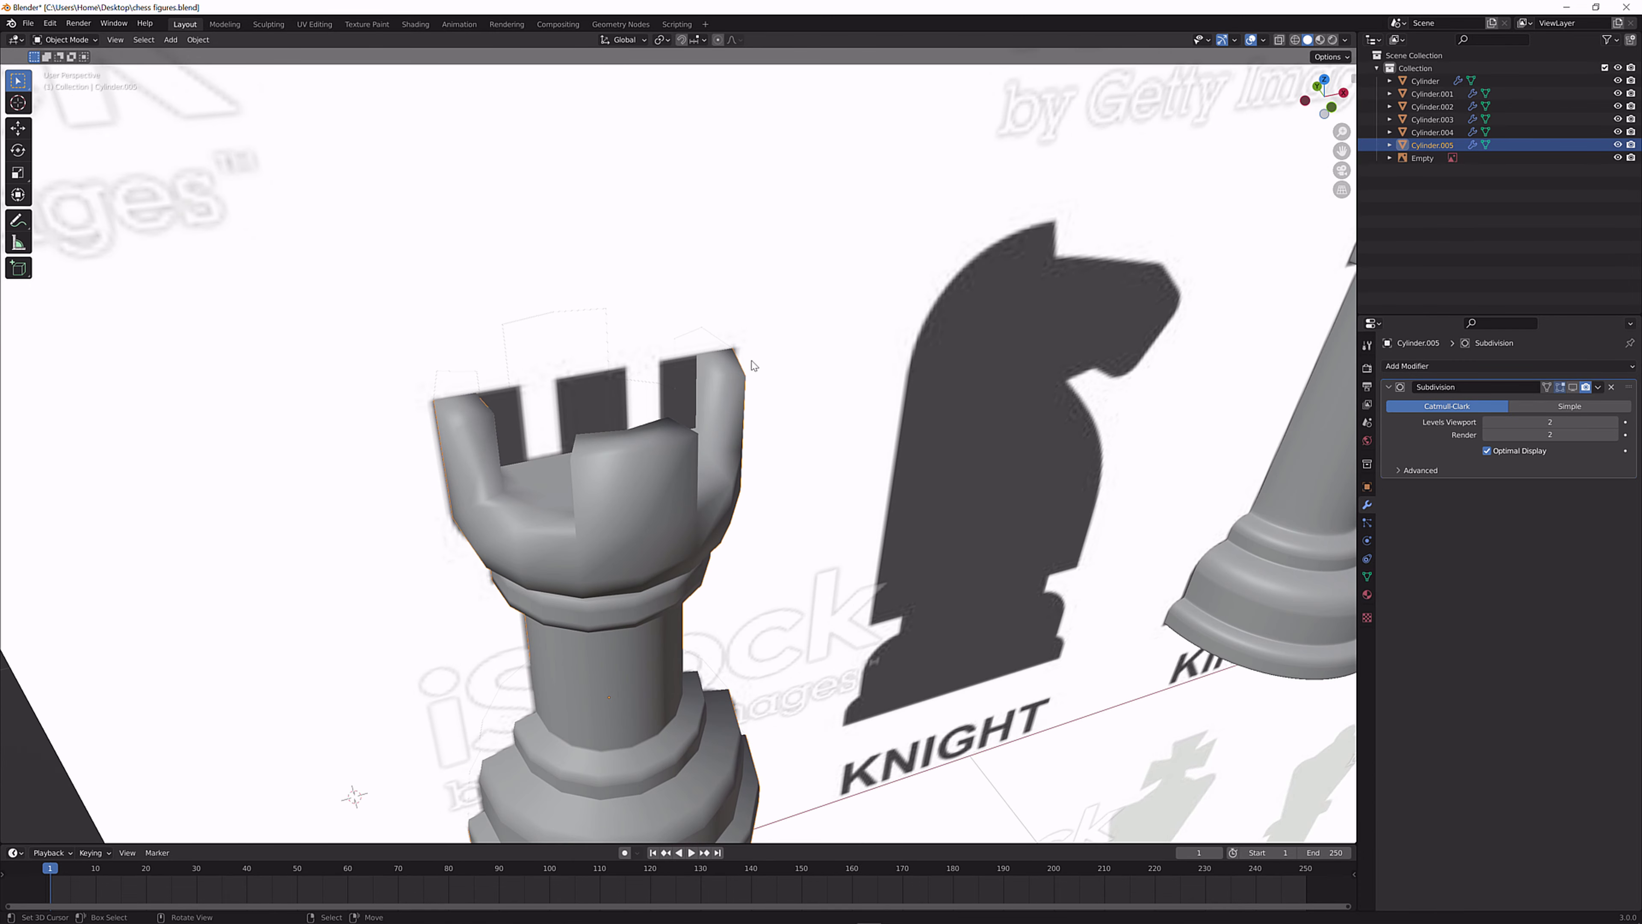
click(1618, 158)
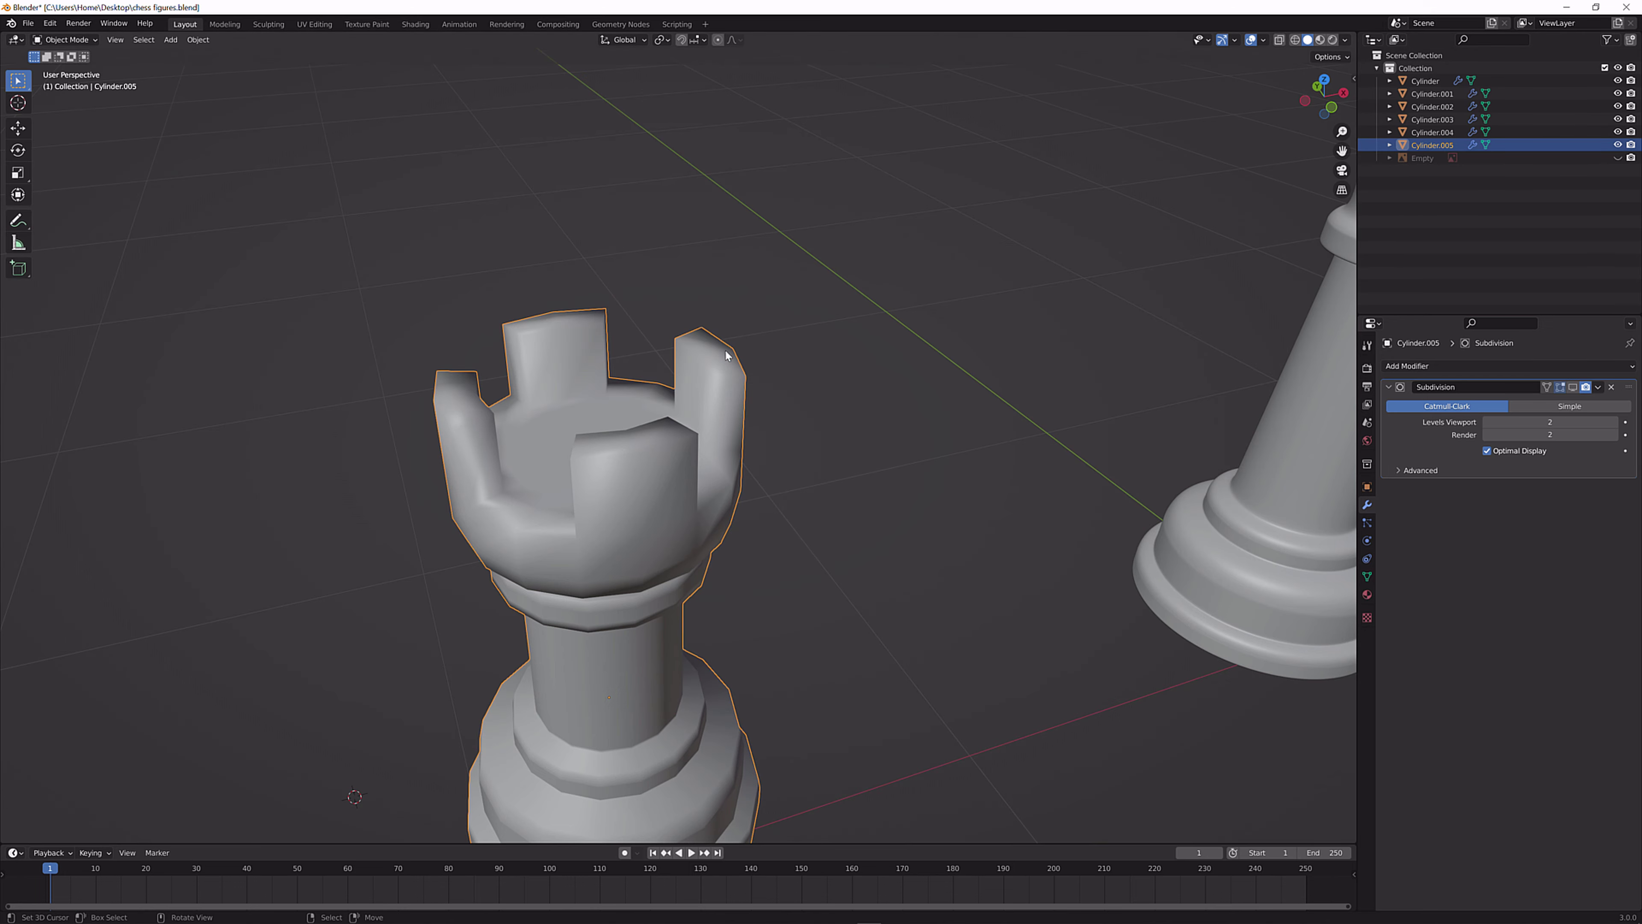
middle_drag(1034, 363, 695, 351)
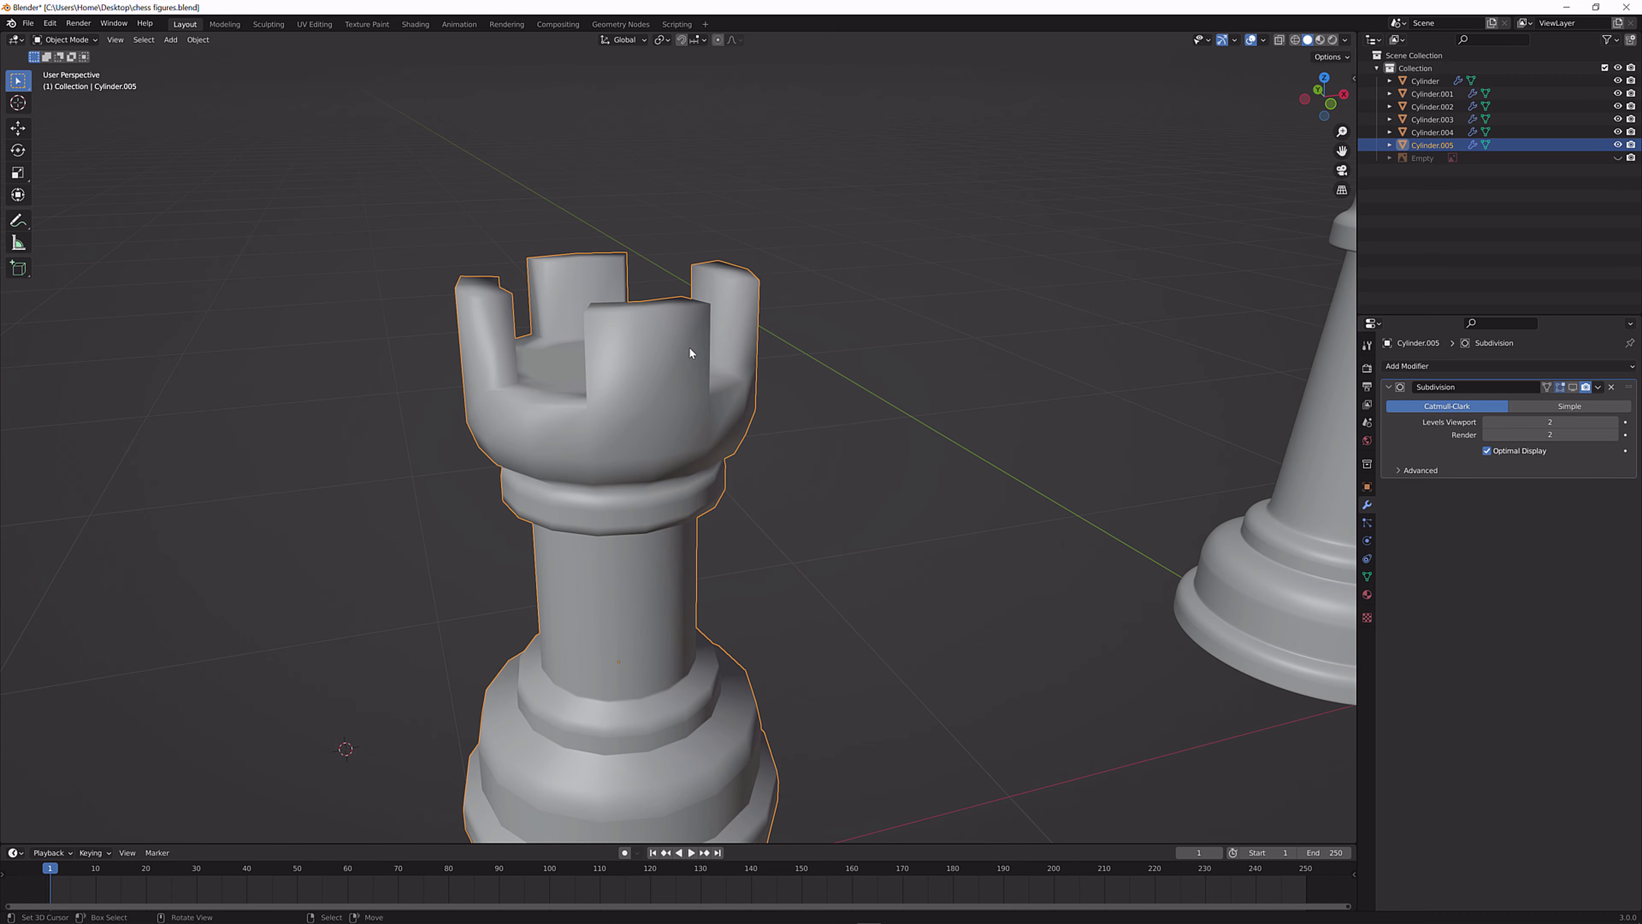
click(1572, 387)
middle_drag(1301, 412, 820, 377)
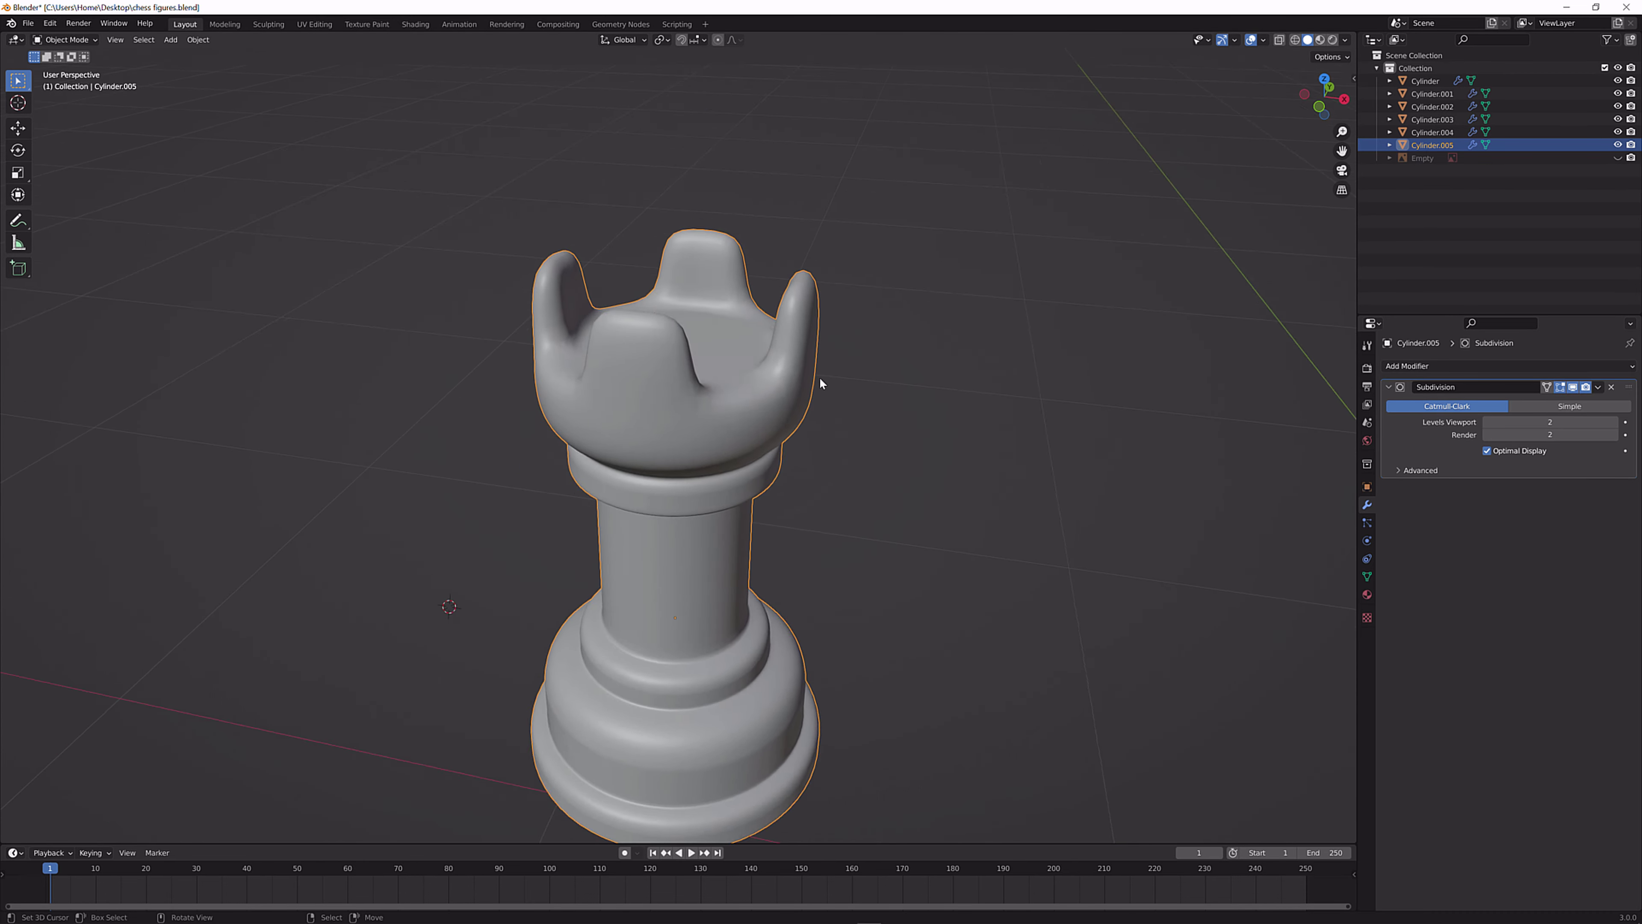
scroll(818, 368, up, 3)
middle_drag(807, 302, 805, 366)
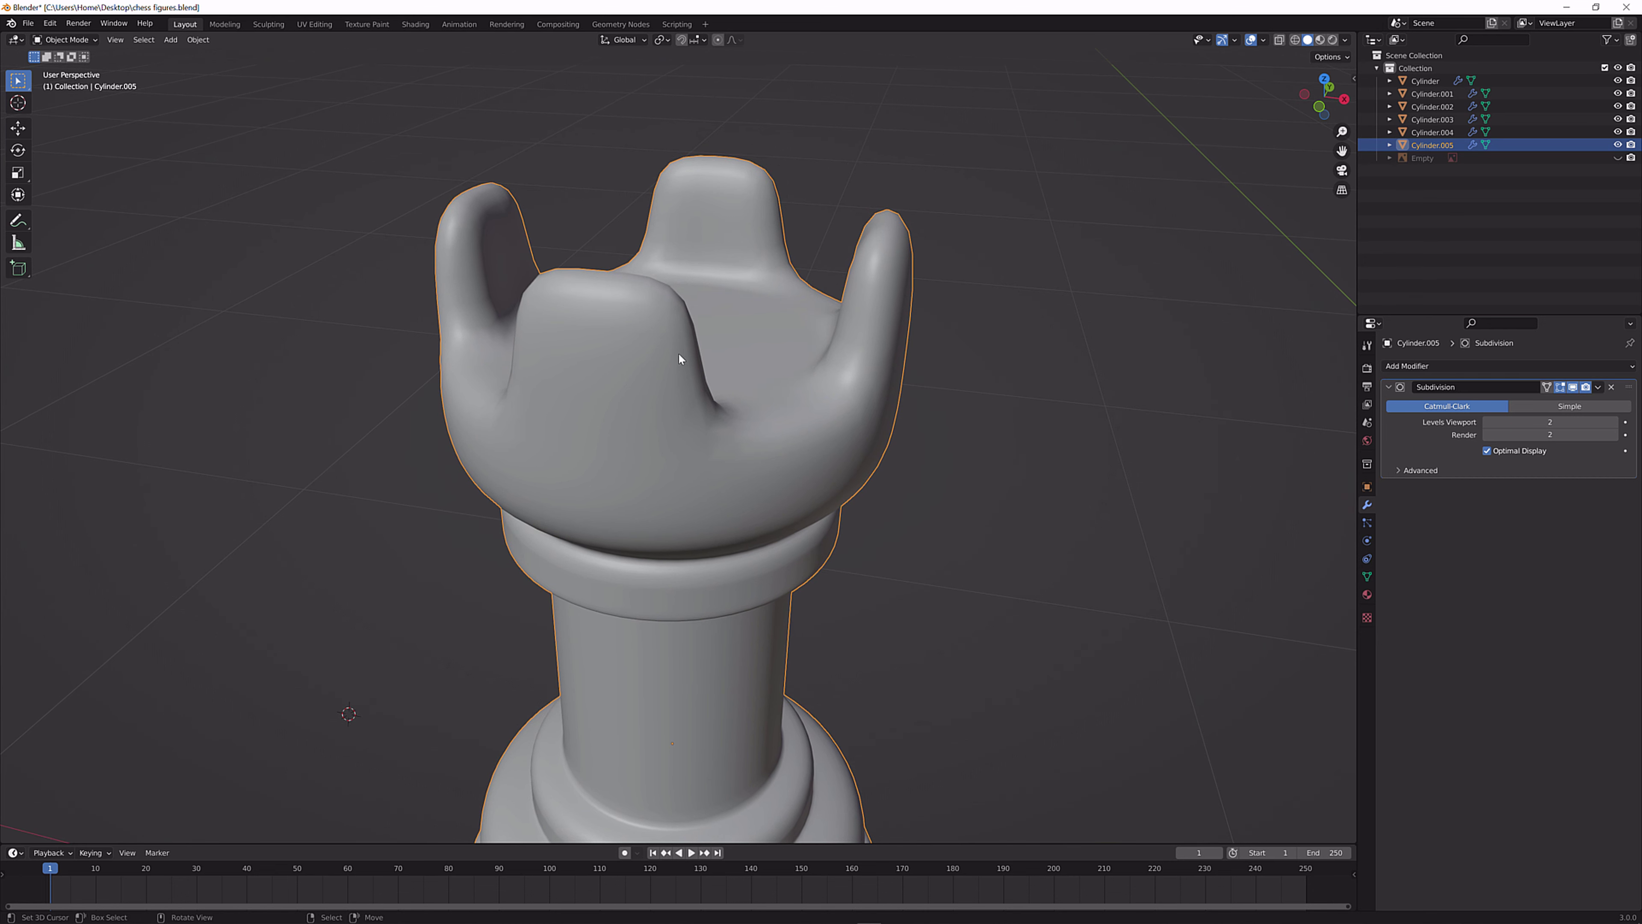
Add a centred edge loop running around the battlement ring and bevel it 0.0925 m wide to sharpen the inner and outer edges.
scroll(679, 358, down, 5)
middle_drag(658, 376, 637, 300)
scroll(770, 337, up, 3)
key(Tab)
key(2)
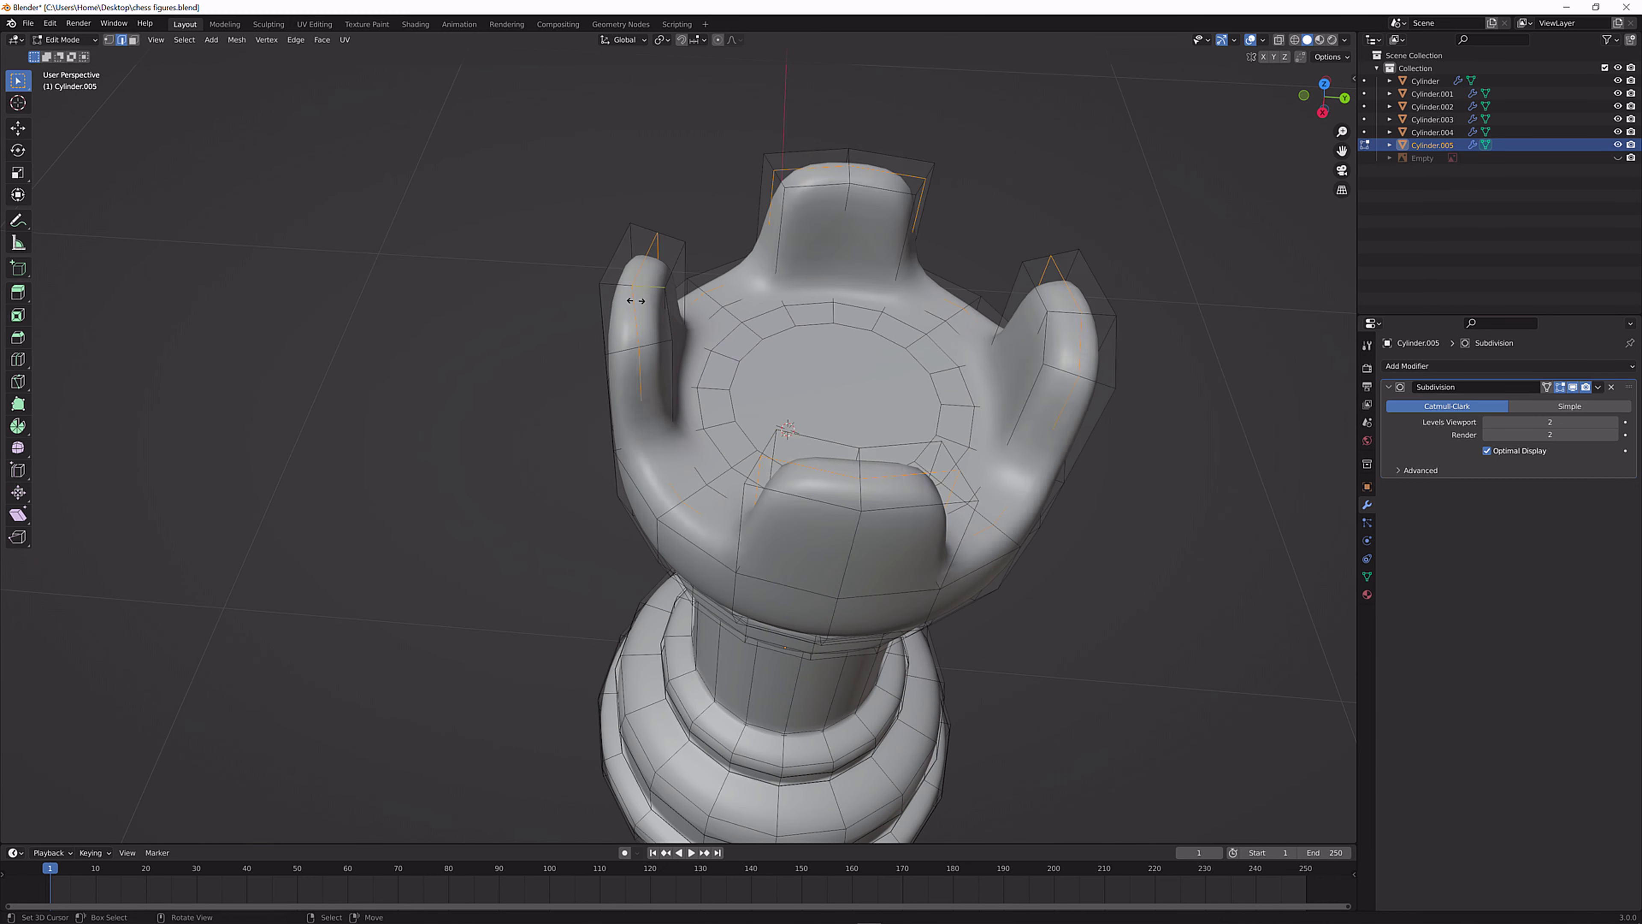
right_click(637, 300)
key(ctrl+b)
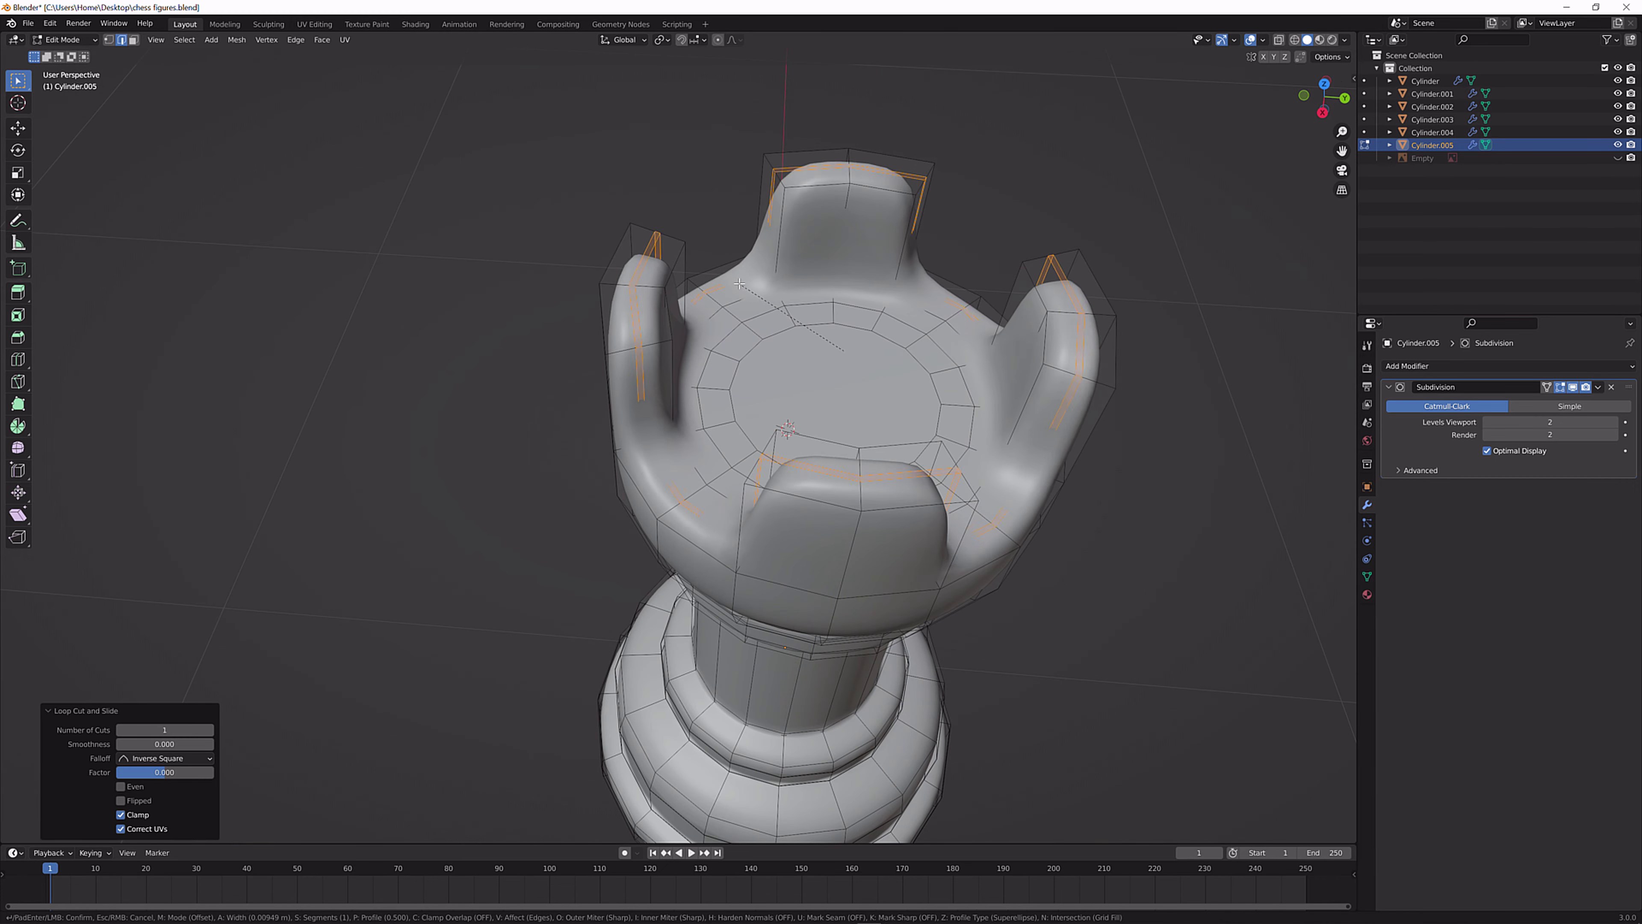
click(721, 272)
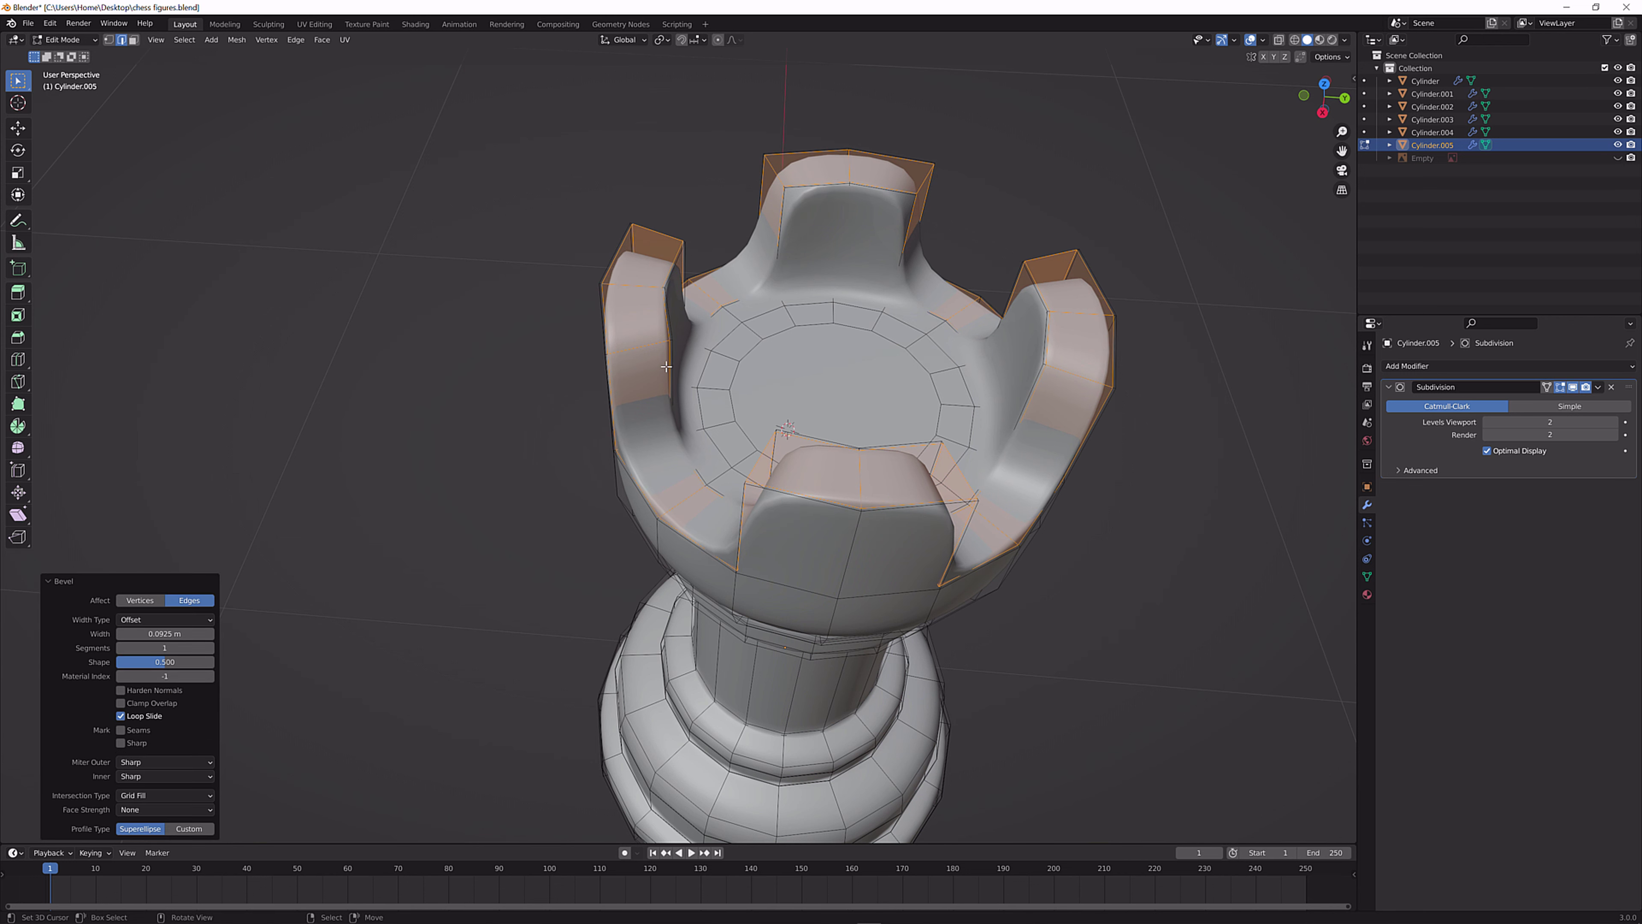
middle_drag(720, 272, 825, 302)
key(Tab)
key(w)
click(741, 352)
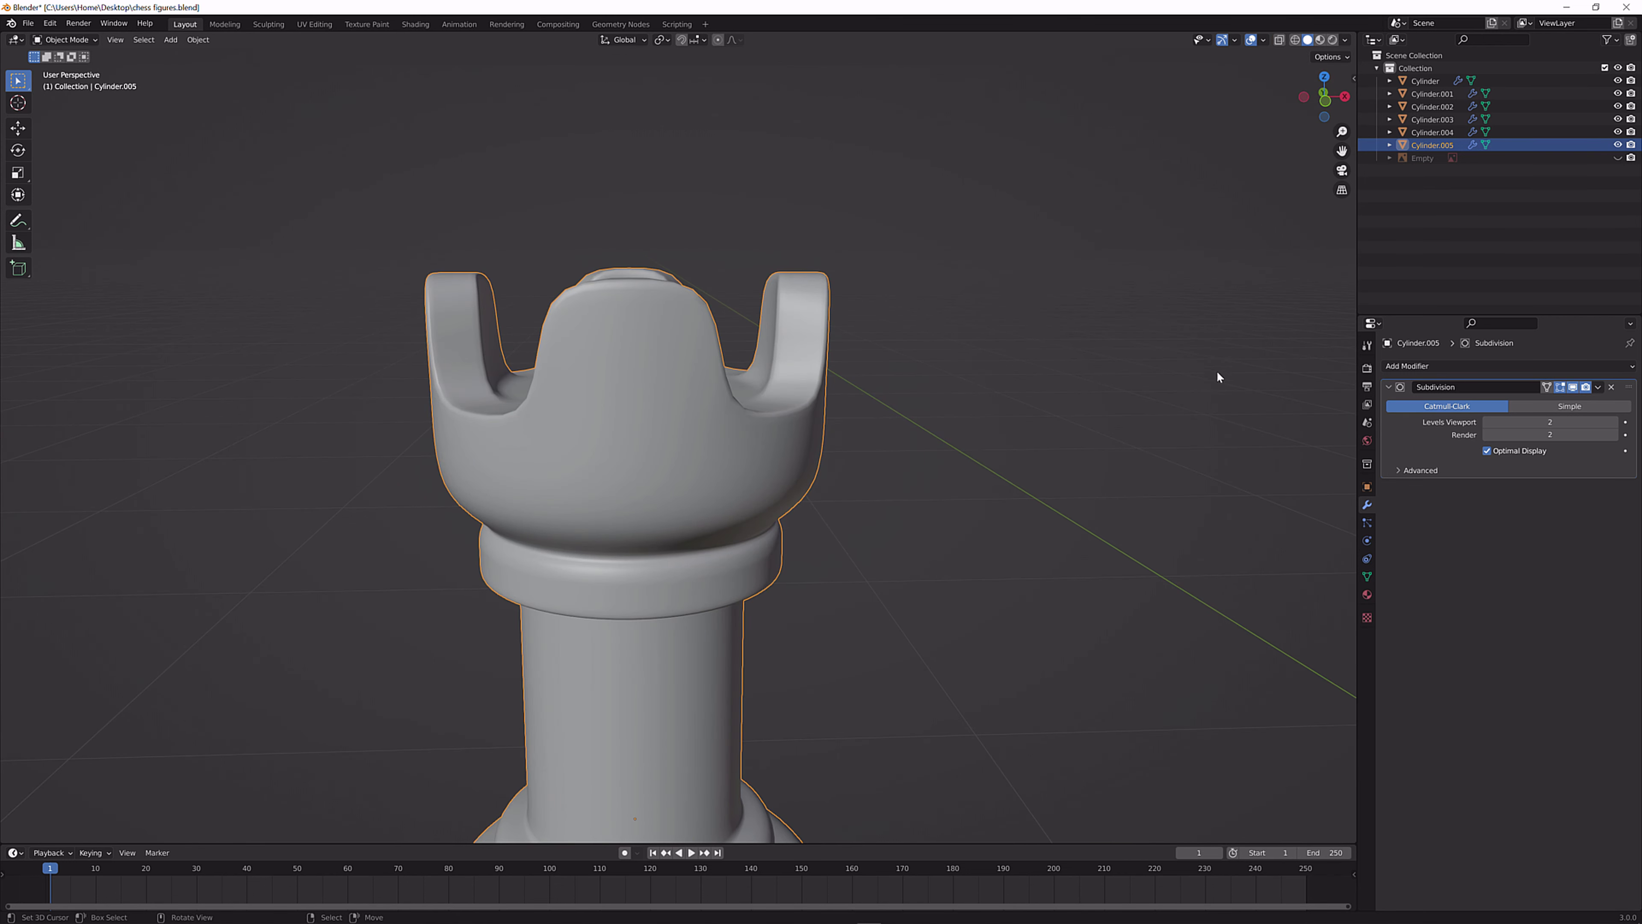
Add a horizontal edge loop around the middle of the front battlement.
middle_drag(963, 344, 742, 382)
key(KP_1)
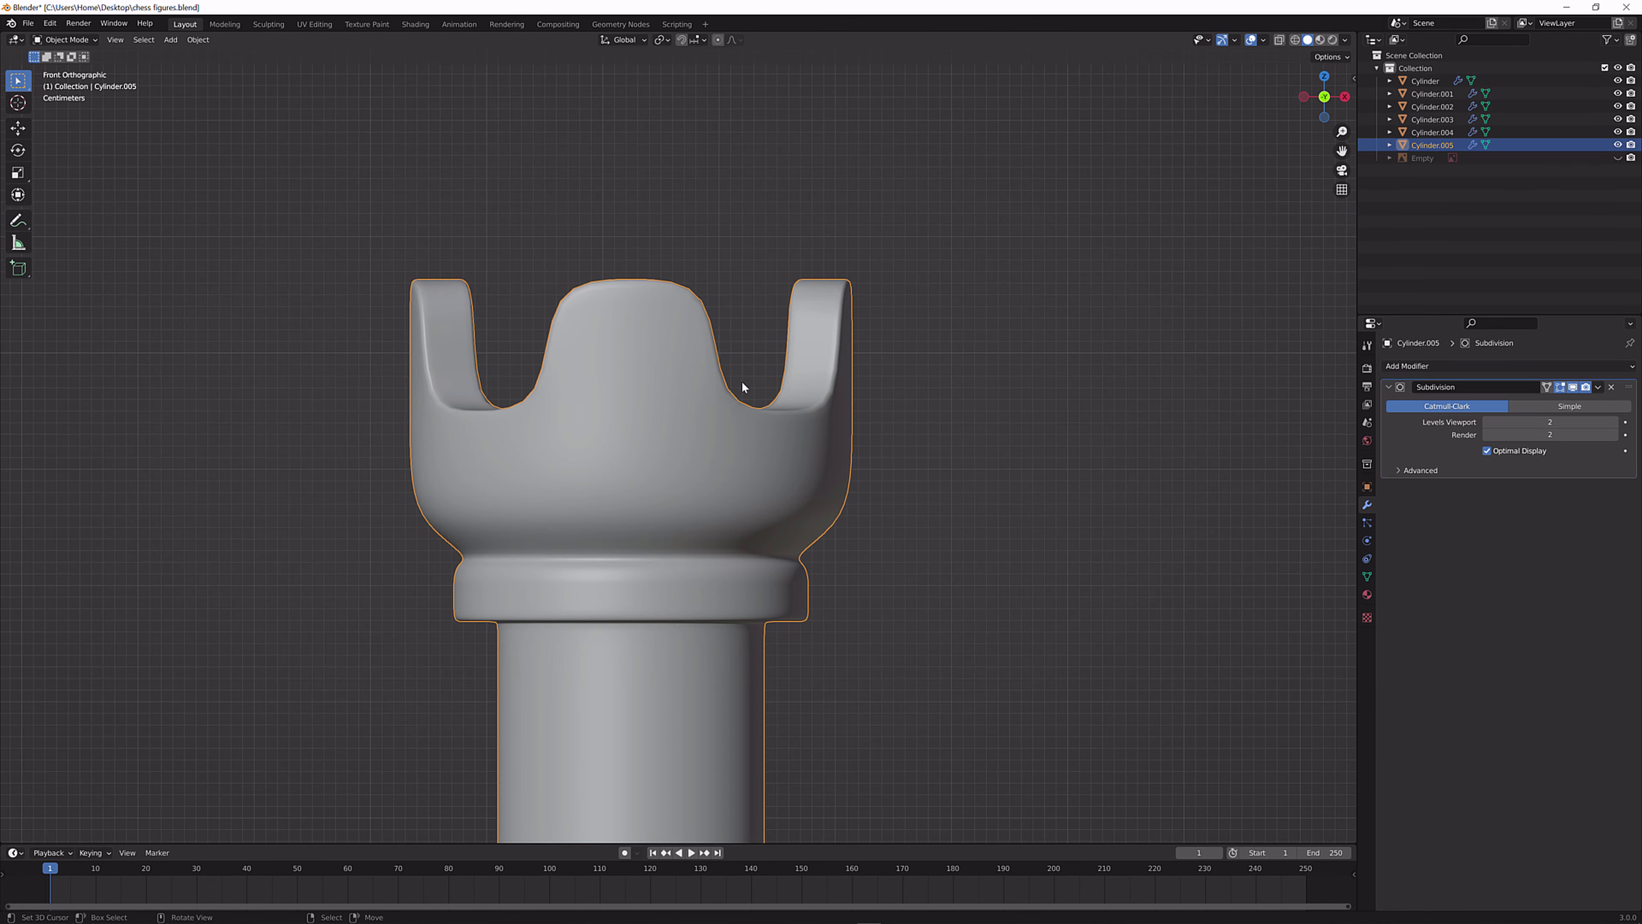
key(Tab)
key(ctrl+r)
click(722, 350)
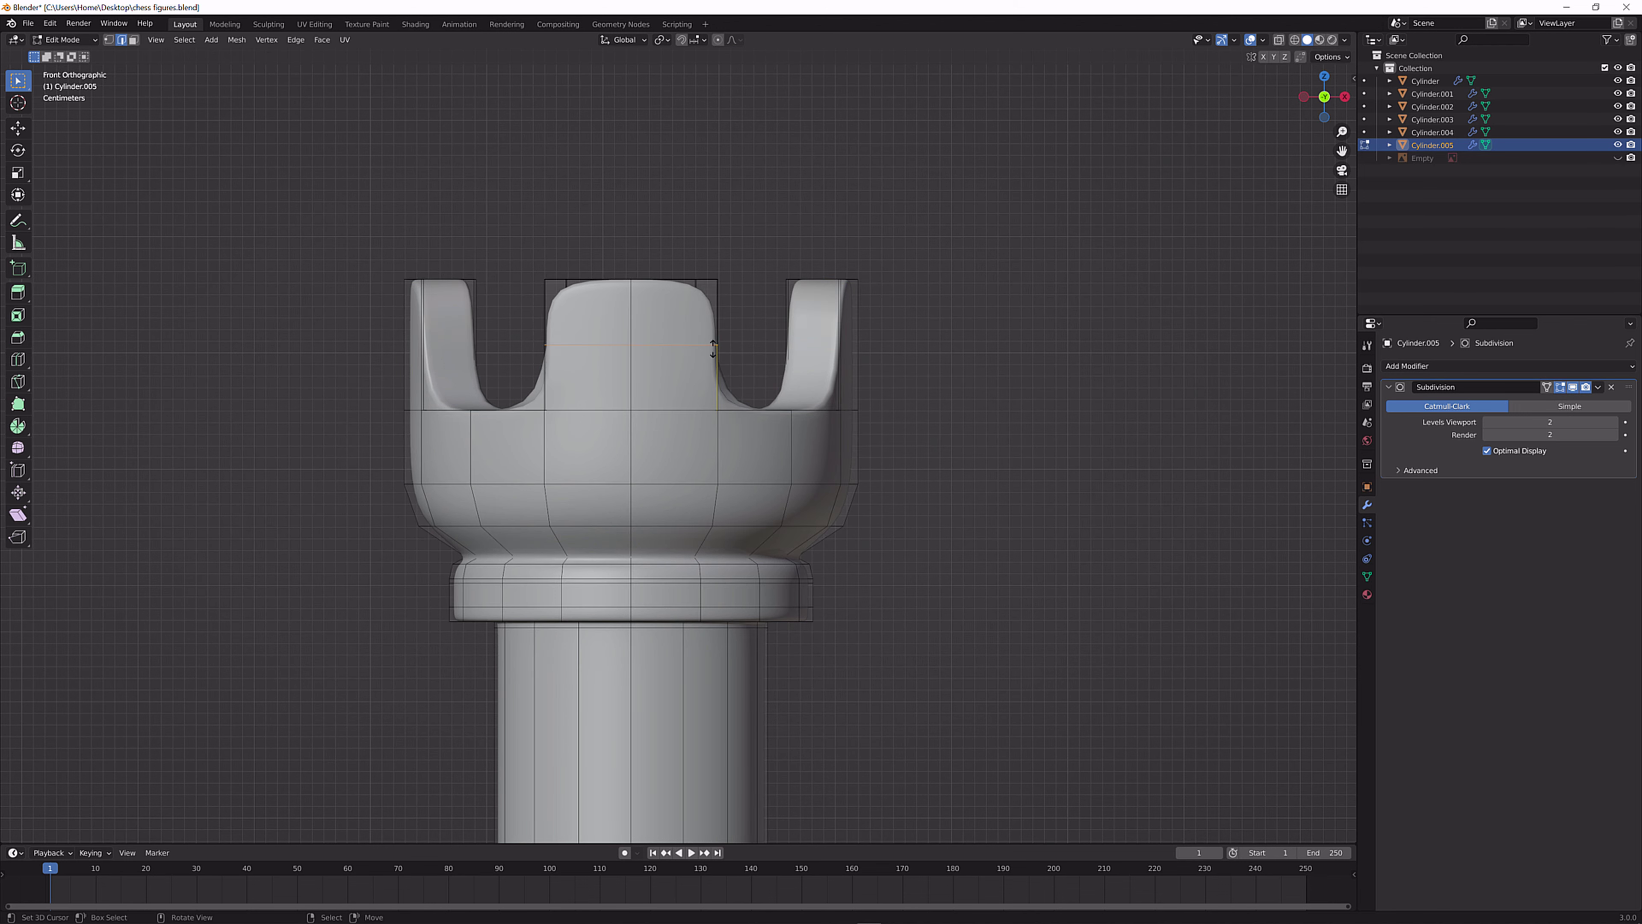
right_click(723, 351)
scroll(765, 331, up, 2)
scroll(764, 331, up, 1)
Try to bevel the front battlement's horizontal edge loop out towards its upper edge and base.
key(ctrl+b)
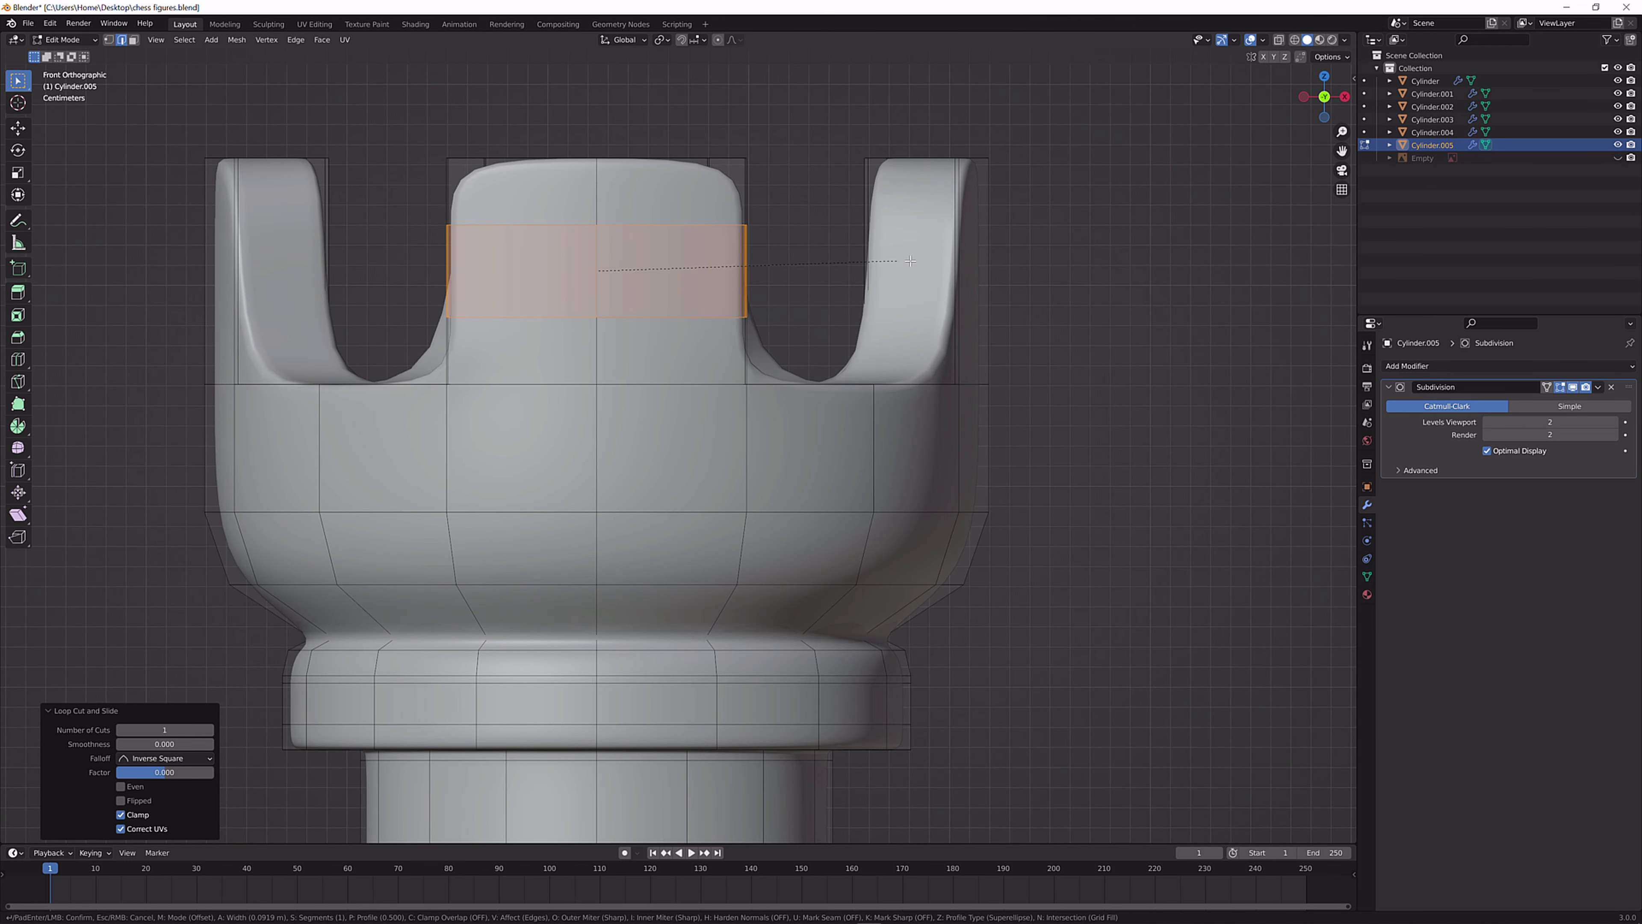
click(956, 266)
key(Tab)
middle_drag(957, 266, 662, 400)
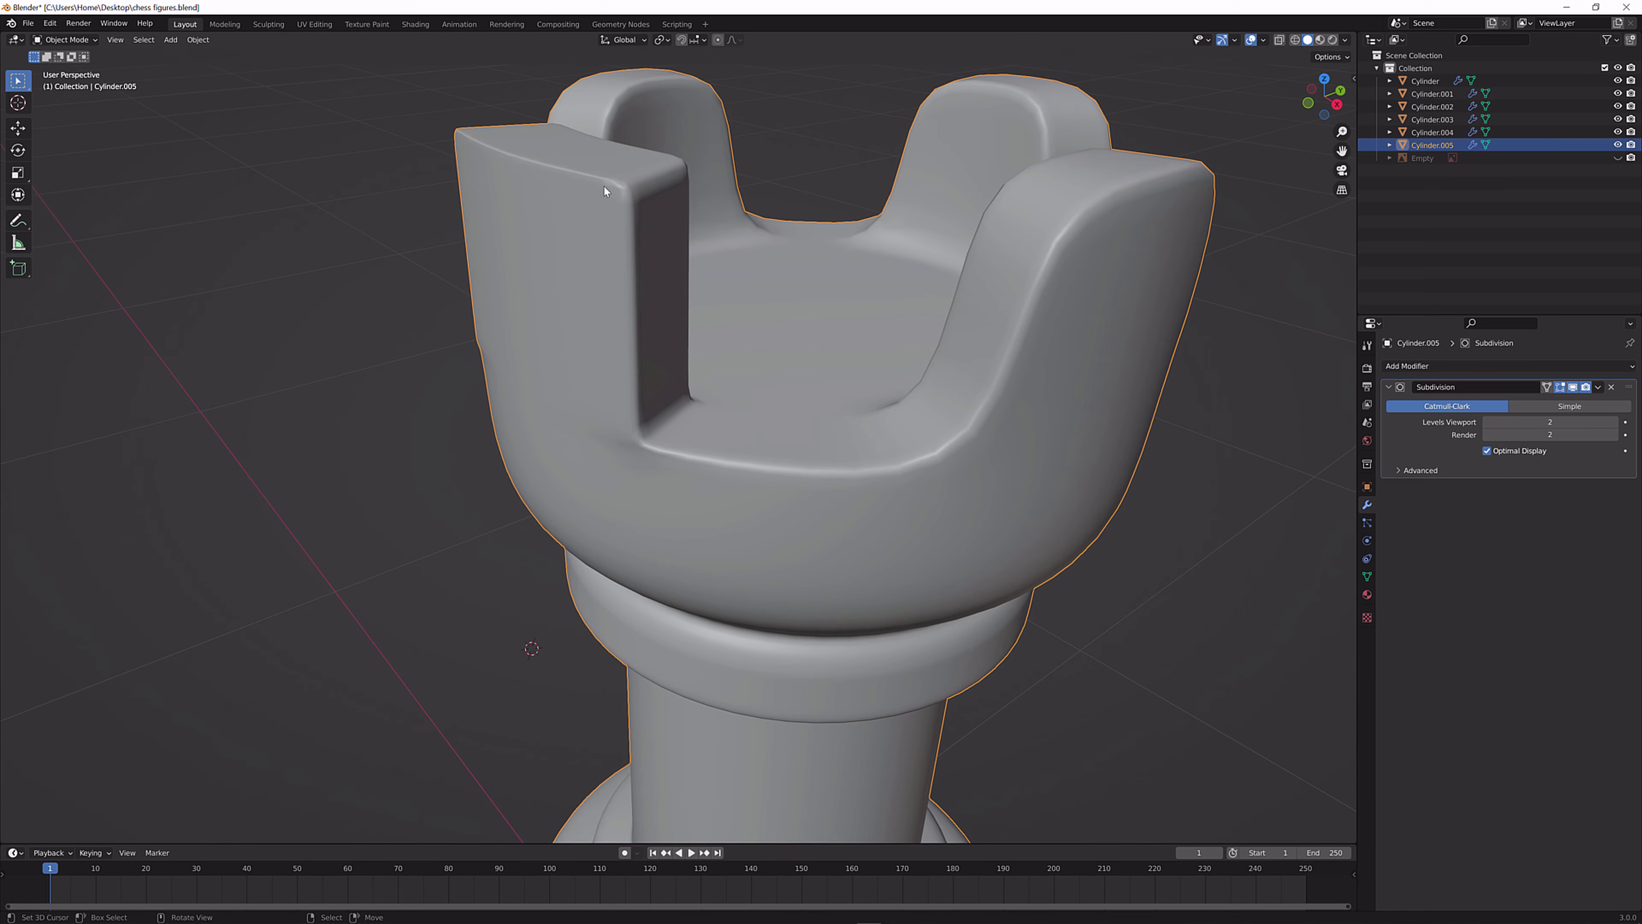
middle_drag(605, 191, 728, 183)
Add a centred horizontal edge loop to each of the other three battlements.
key(Tab)
click(718, 208)
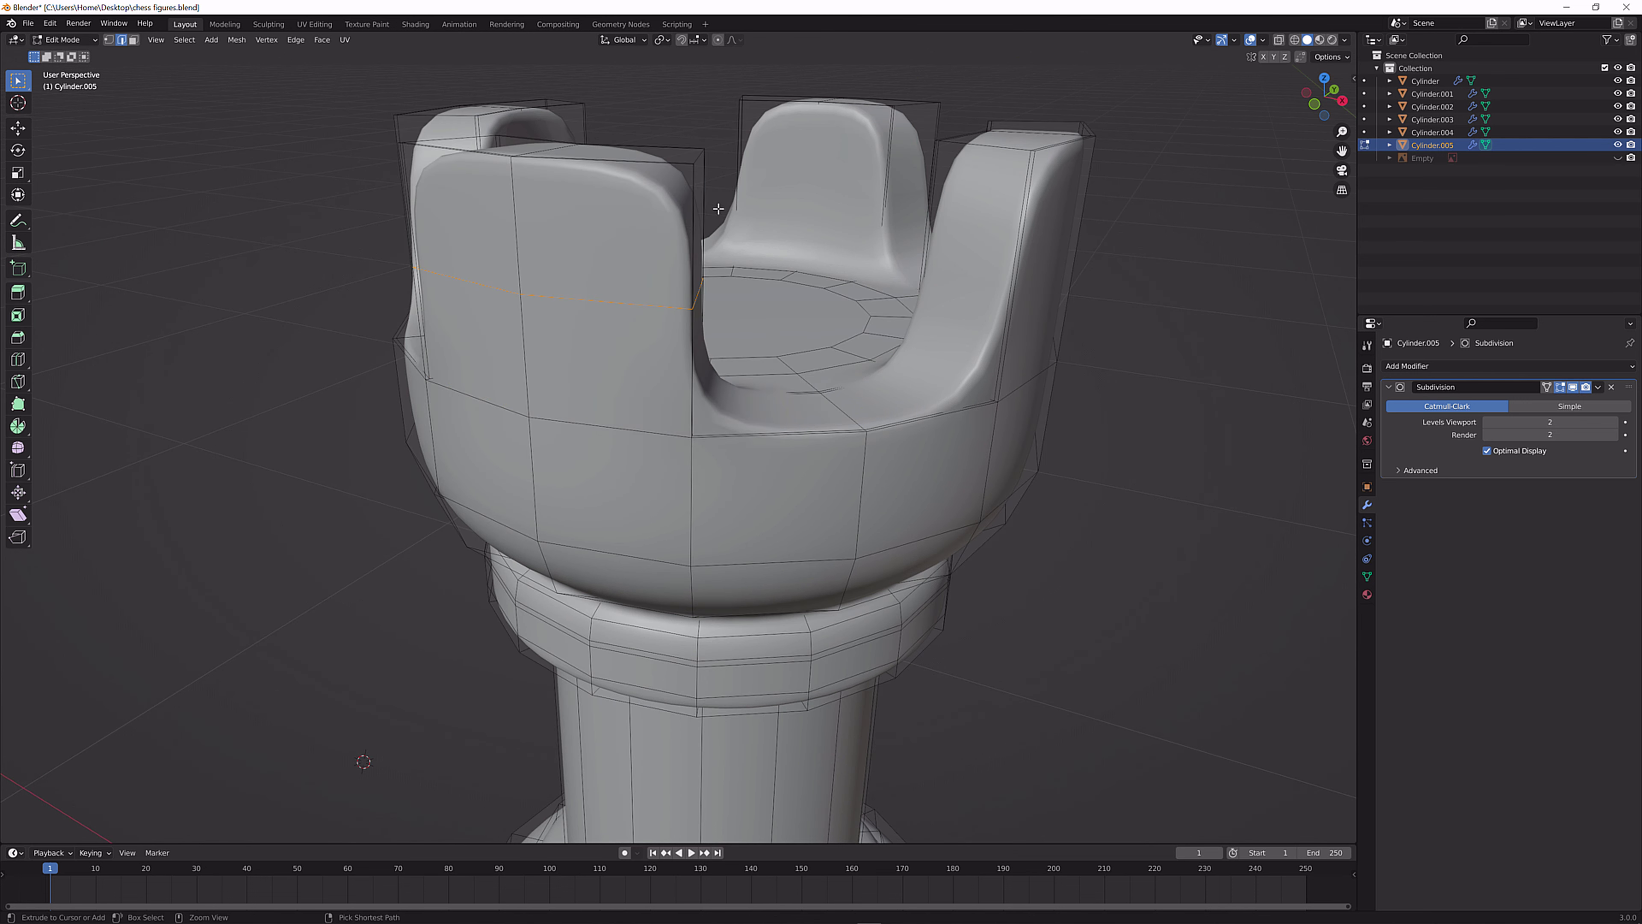
key(ctrl+r)
click(1022, 267)
right_click(1020, 266)
key(ctrl+r)
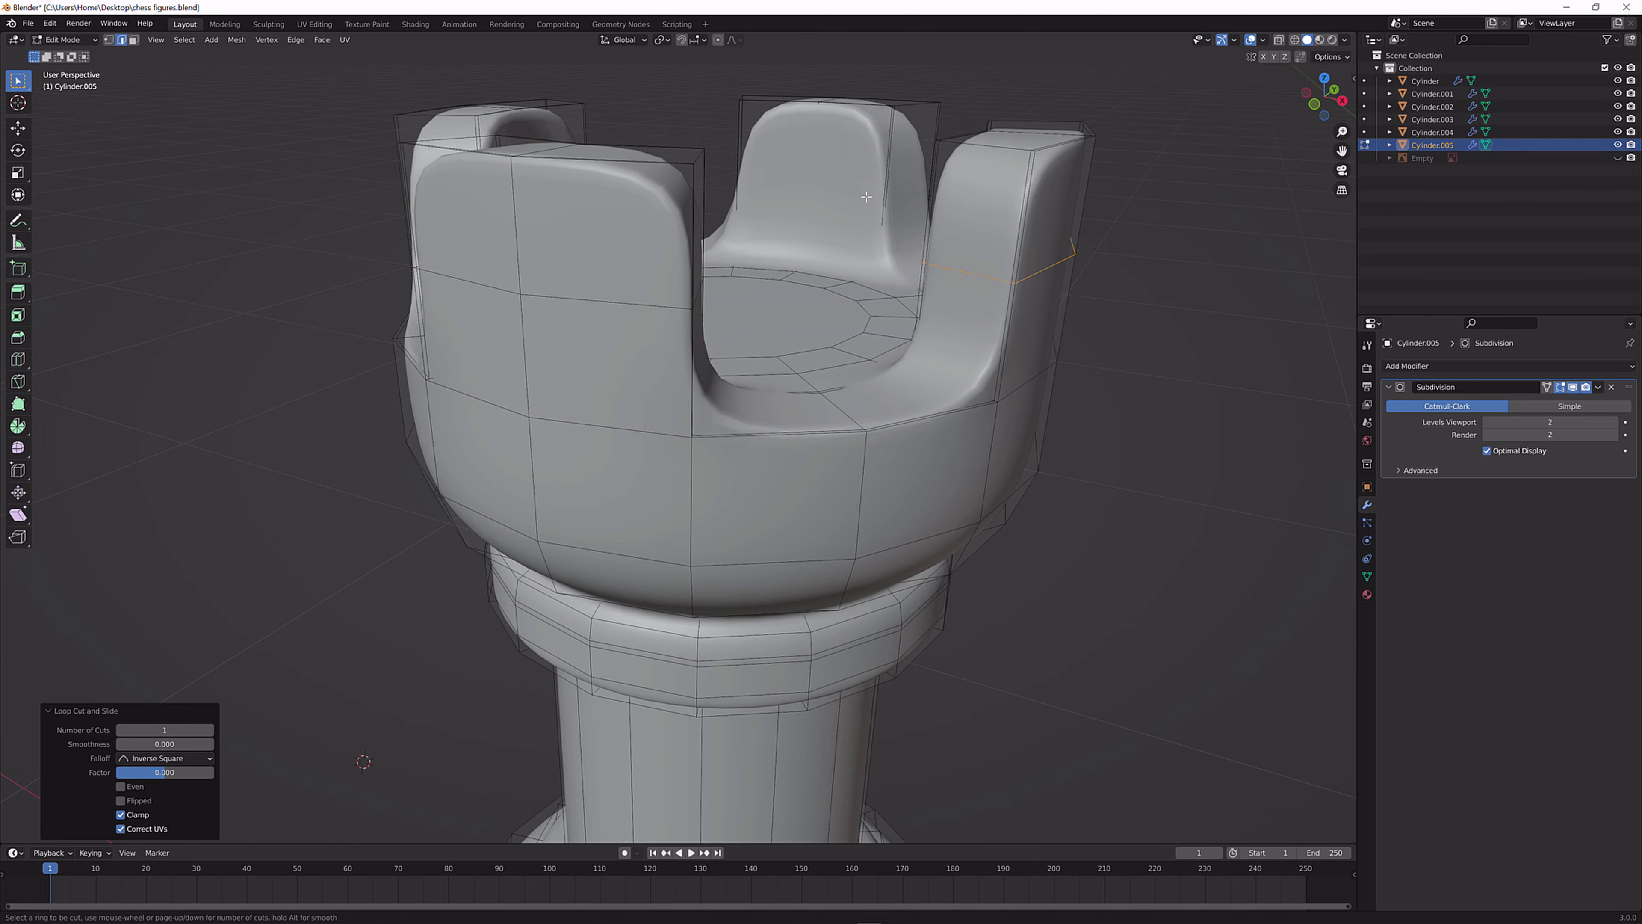
click(866, 197)
right_click(867, 196)
middle_drag(585, 202, 666, 207)
key(ctrl+r)
click(336, 231)
right_click(336, 231)
Select the horizontal edge loops of all four battlements and move them up along Z about 0.053 m, close to the upper edges.
key(ctrl+r)
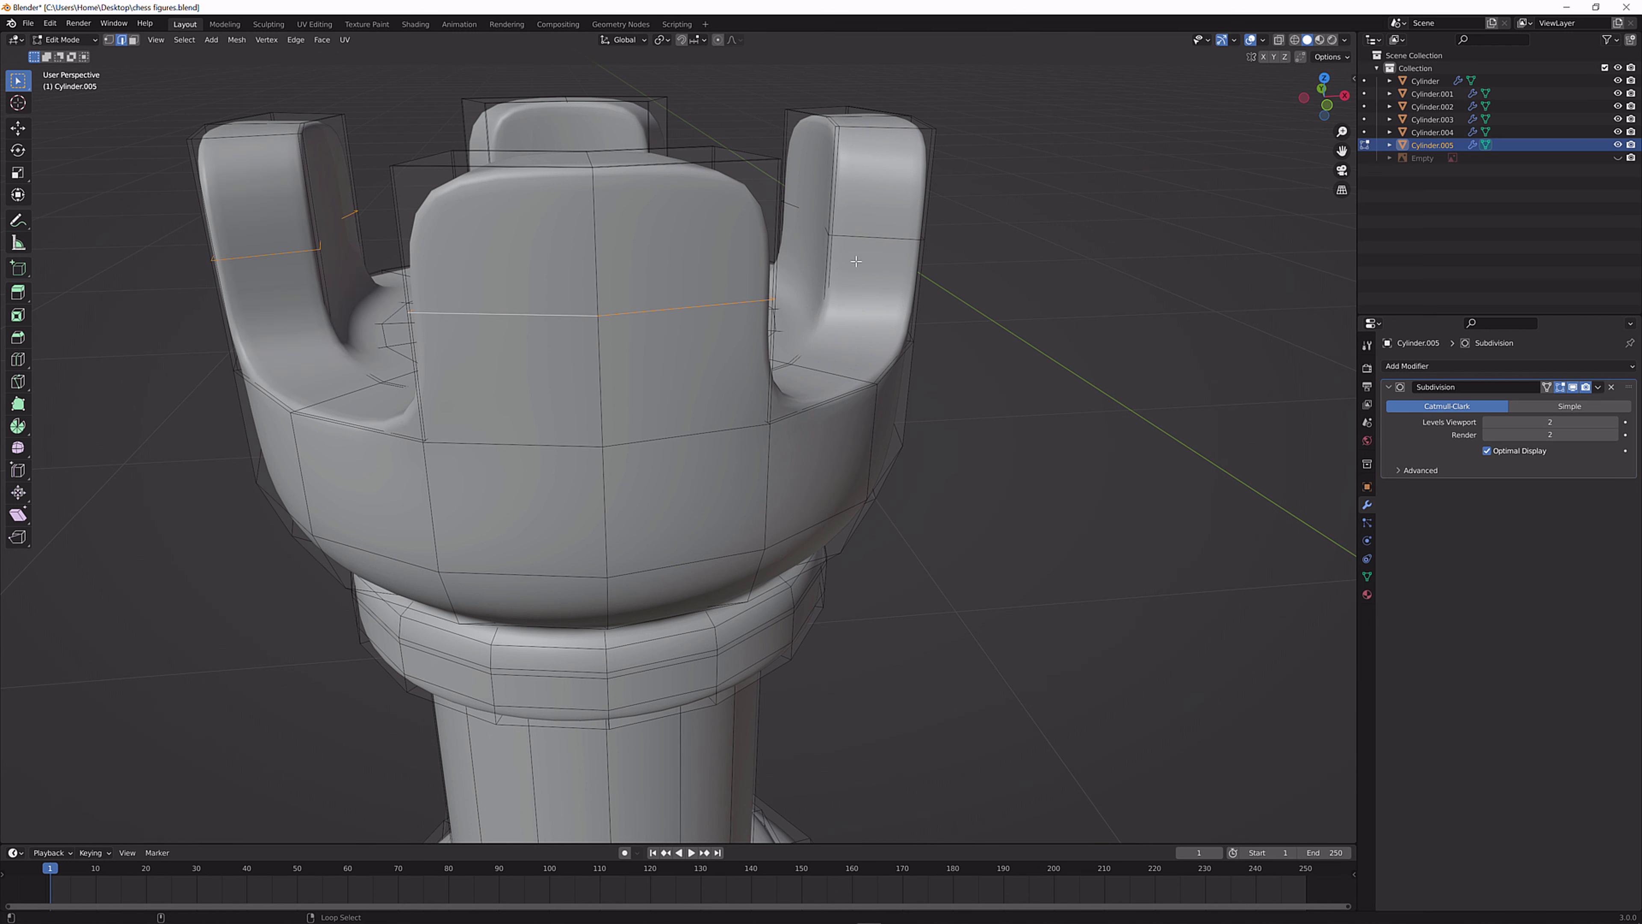
middle_drag(586, 227, 341, 173)
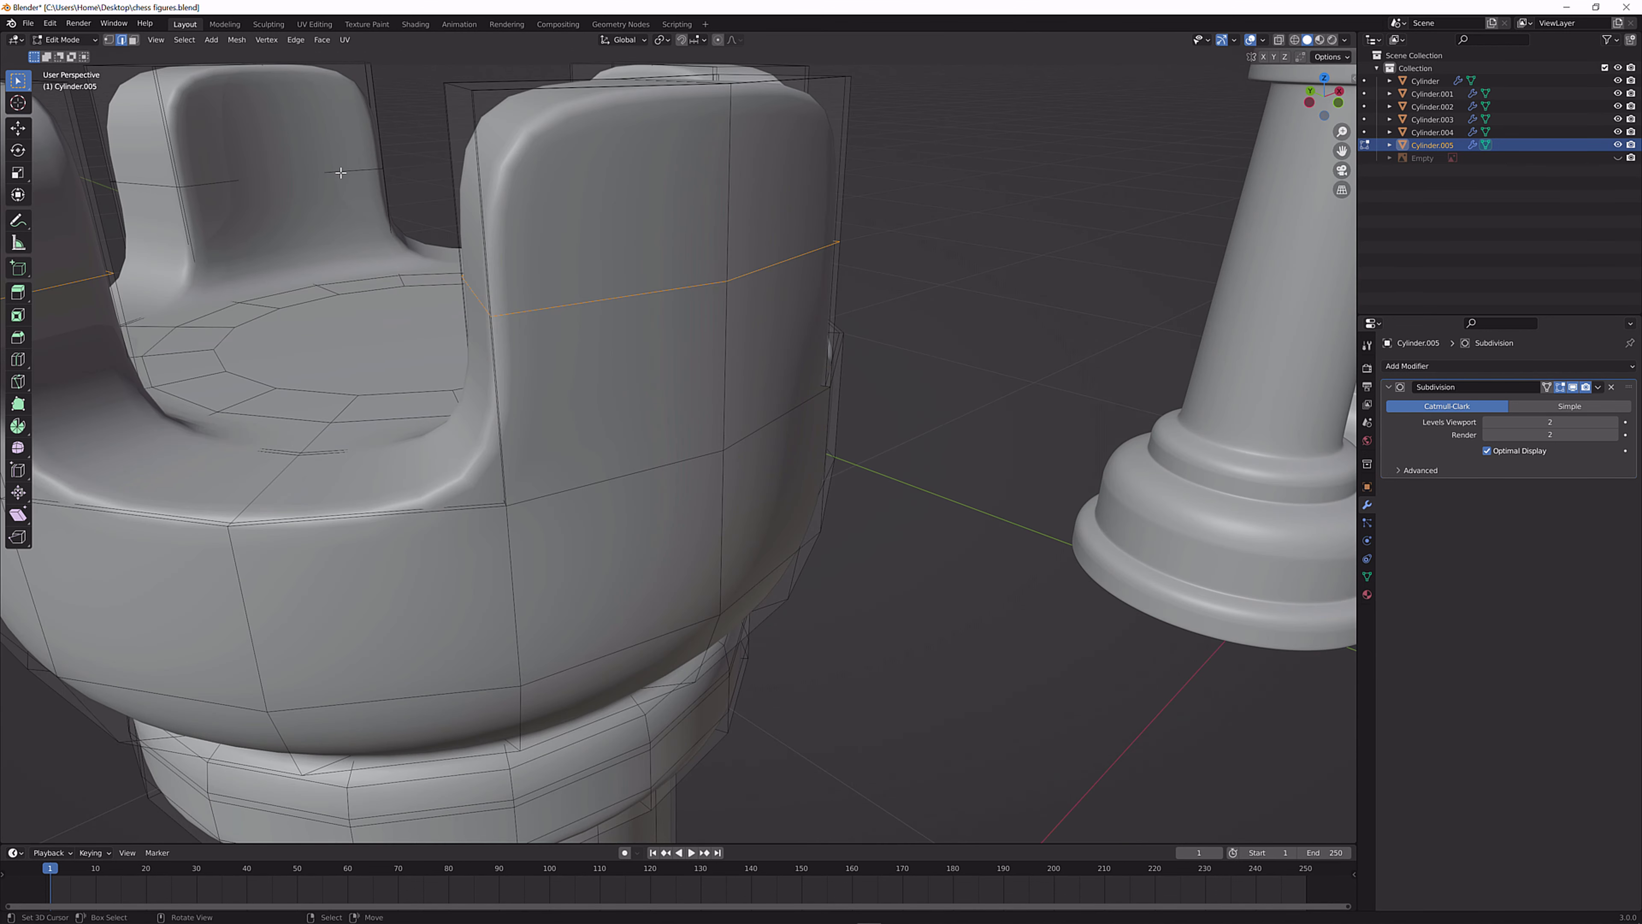
key(KP_1)
key(g)
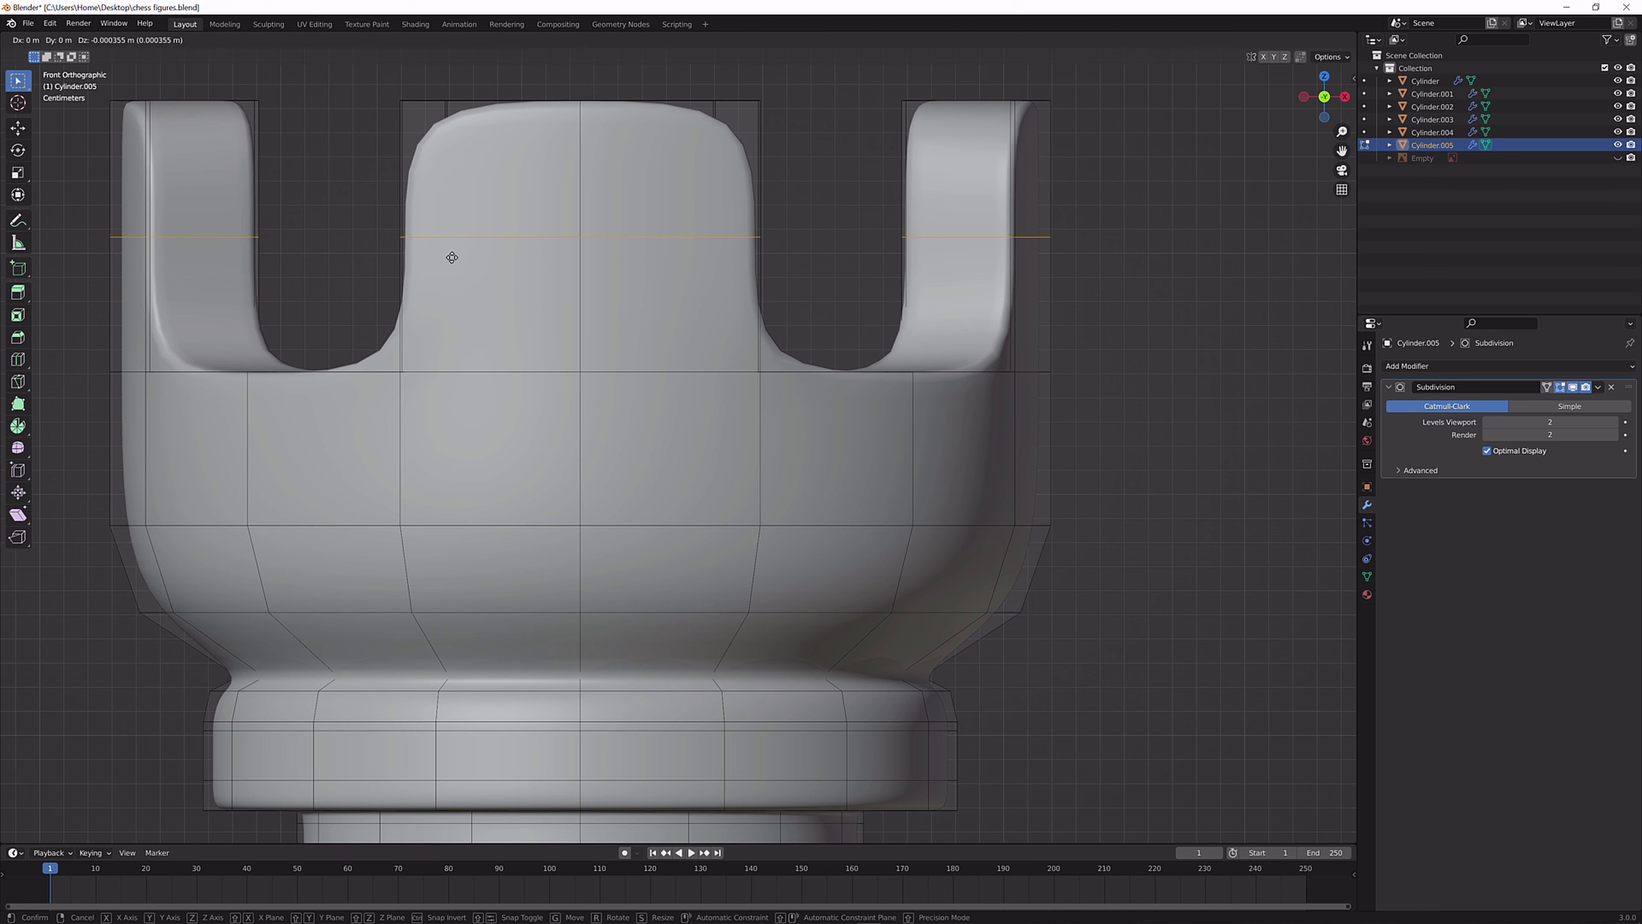
key(z)
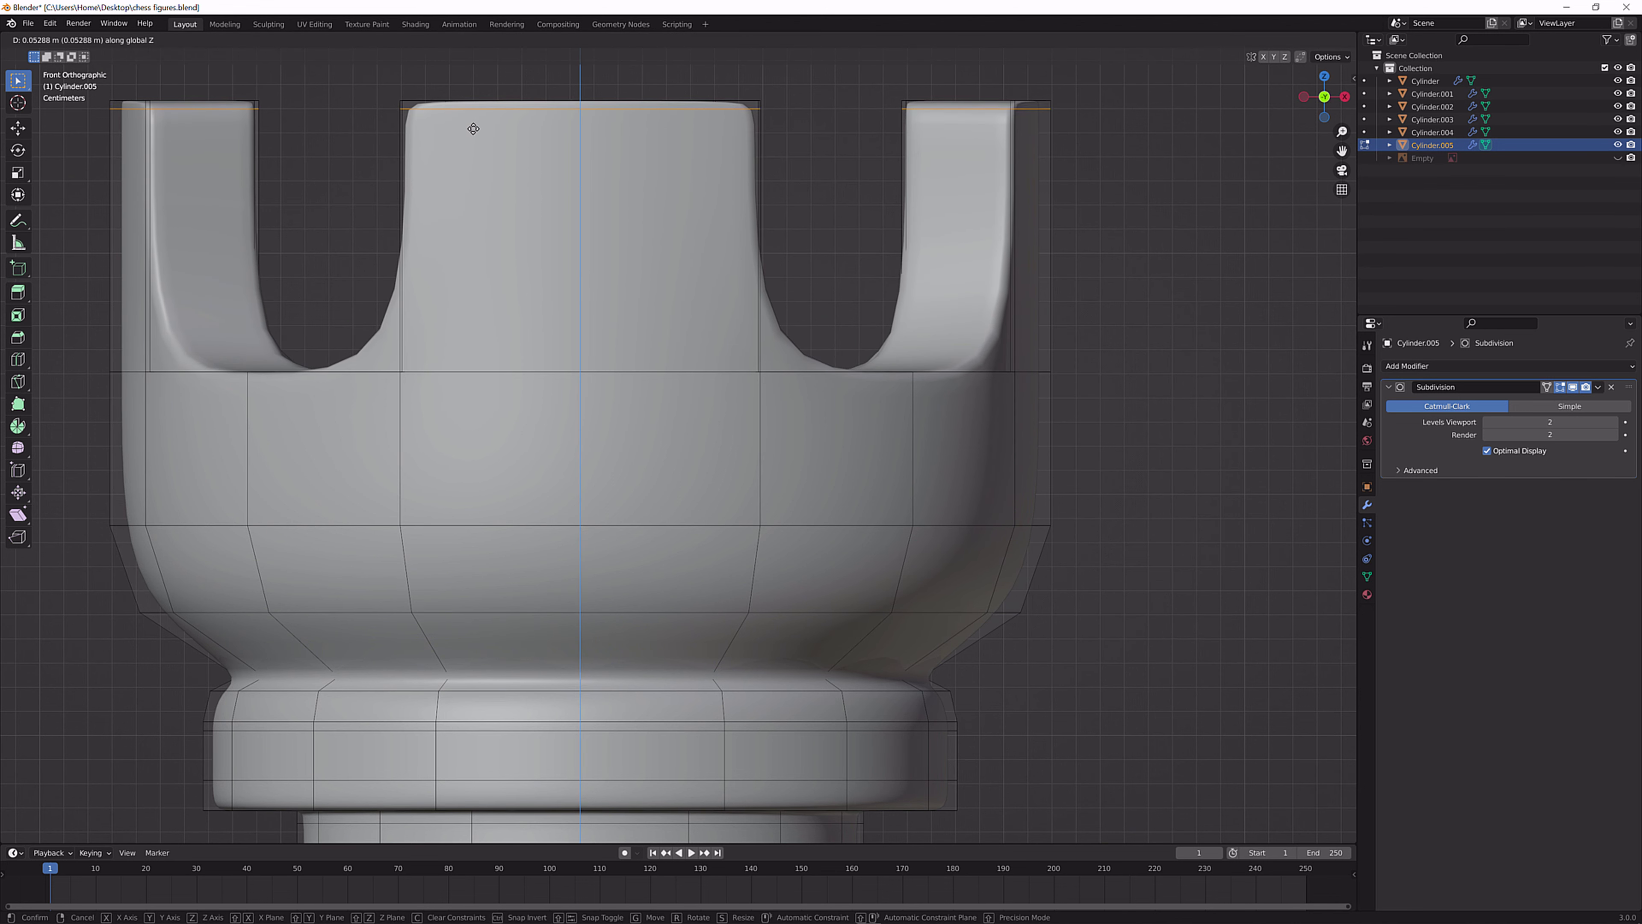
click(474, 129)
Leave mesh editing and examine the smoothed battlements and the notches between them from several angles.
key(Tab)
scroll(534, 214, down, 3)
middle_drag(534, 215, 665, 428)
scroll(650, 348, down, 3)
middle_drag(730, 405, 854, 377)
scroll(802, 394, up, 6)
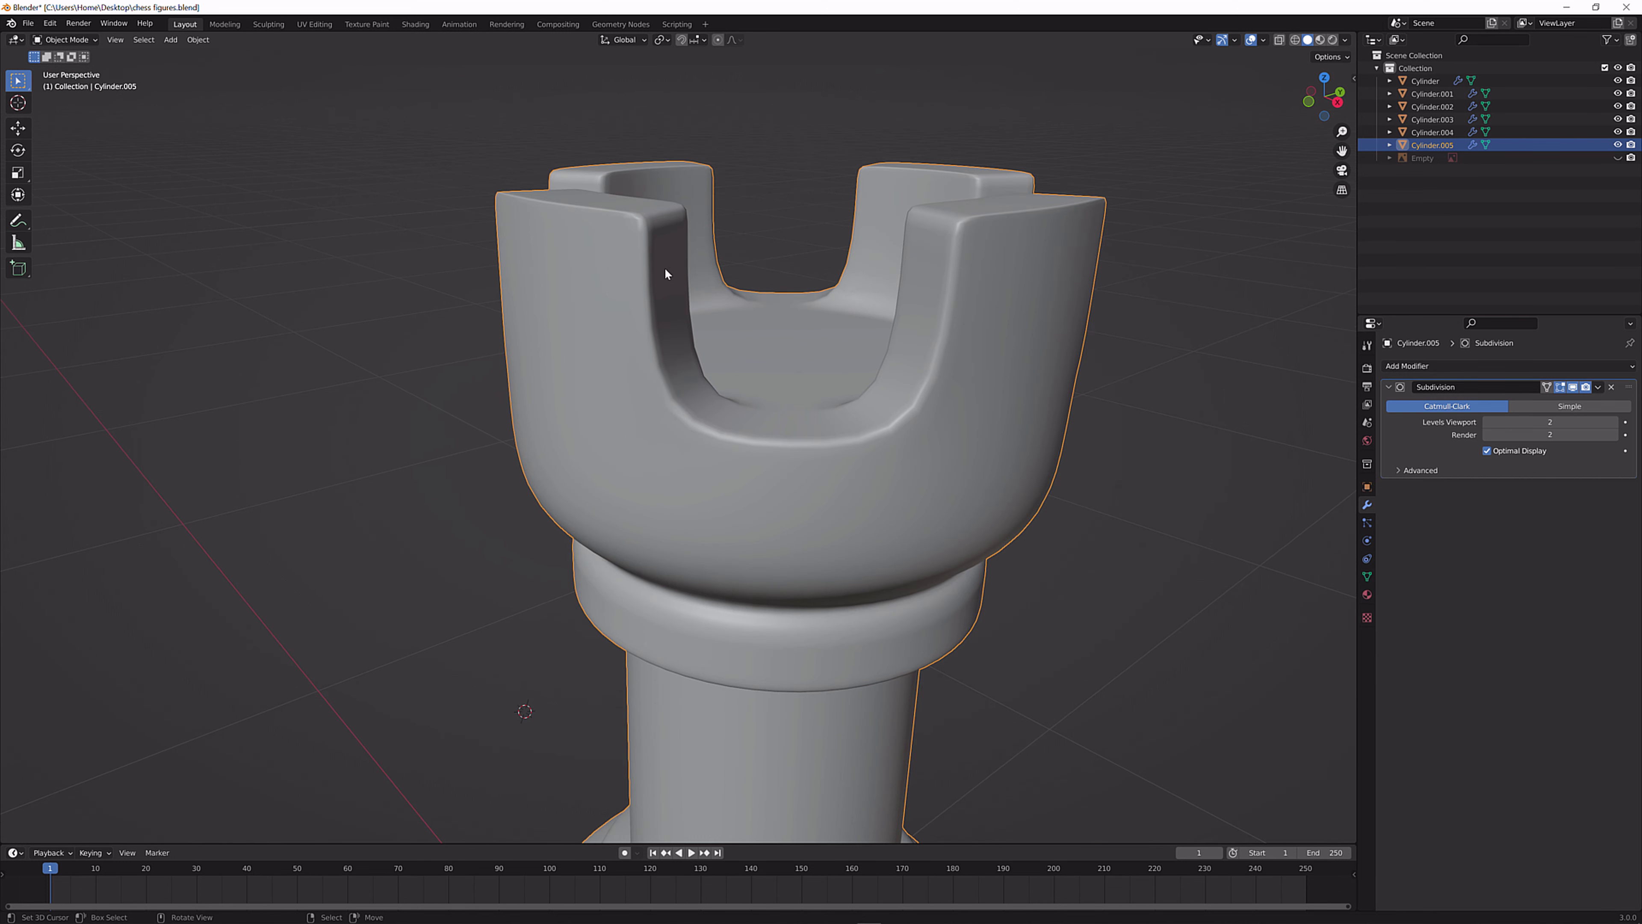
middle_drag(665, 267, 648, 310)
scroll(677, 343, up, 1)
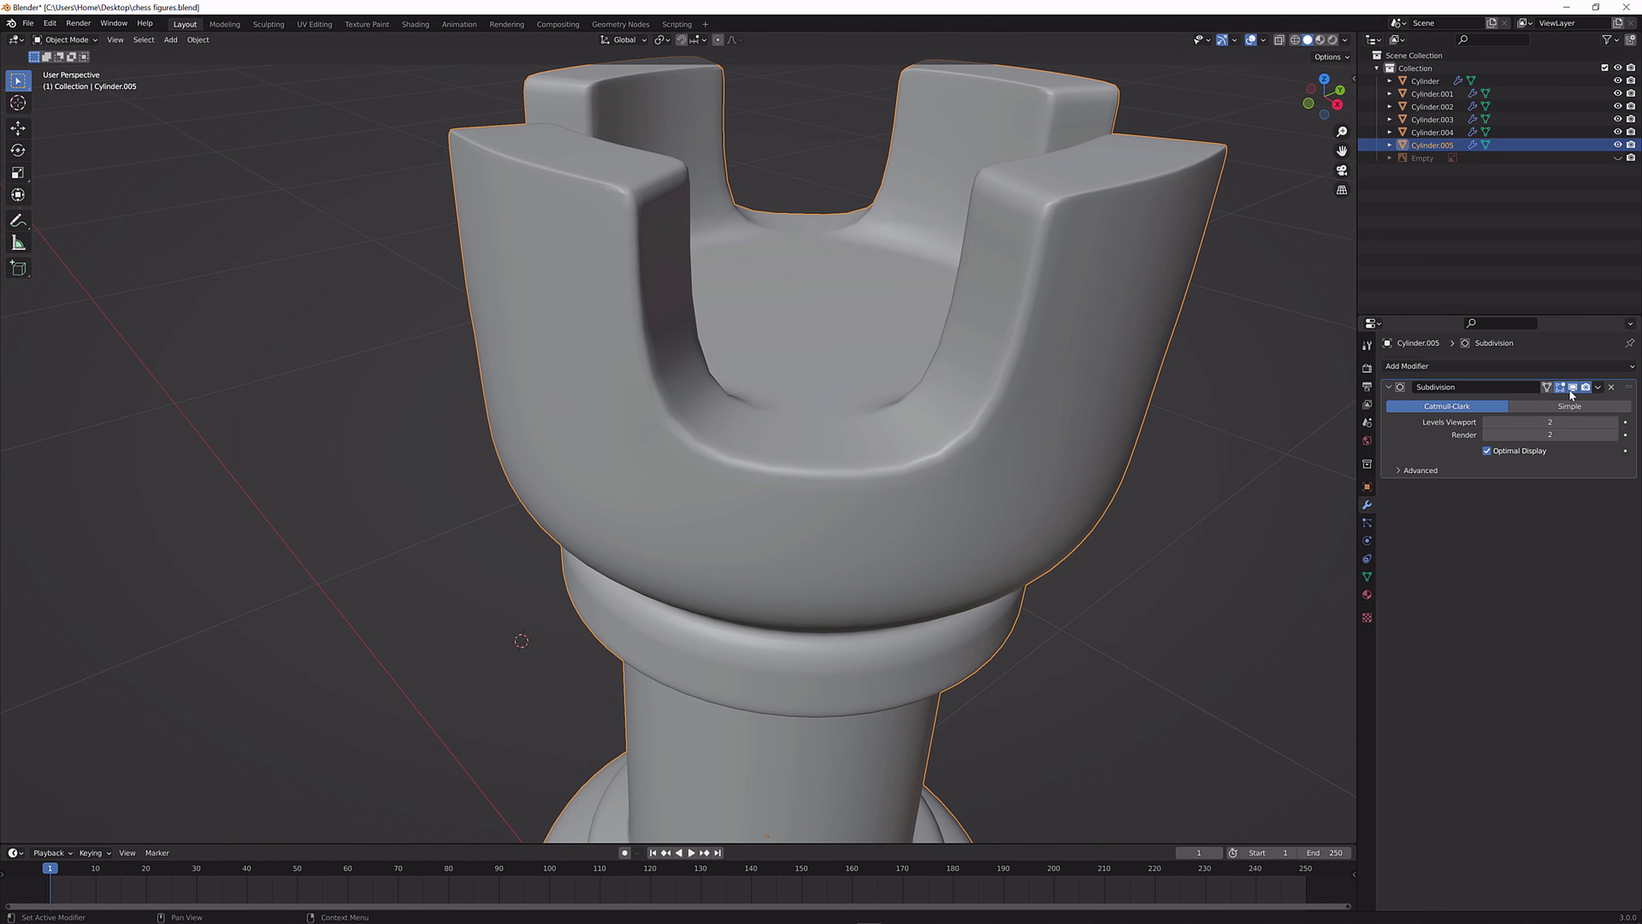
Raise the rook's Subdivision levels to 3 for both viewport and render.
click(1614, 421)
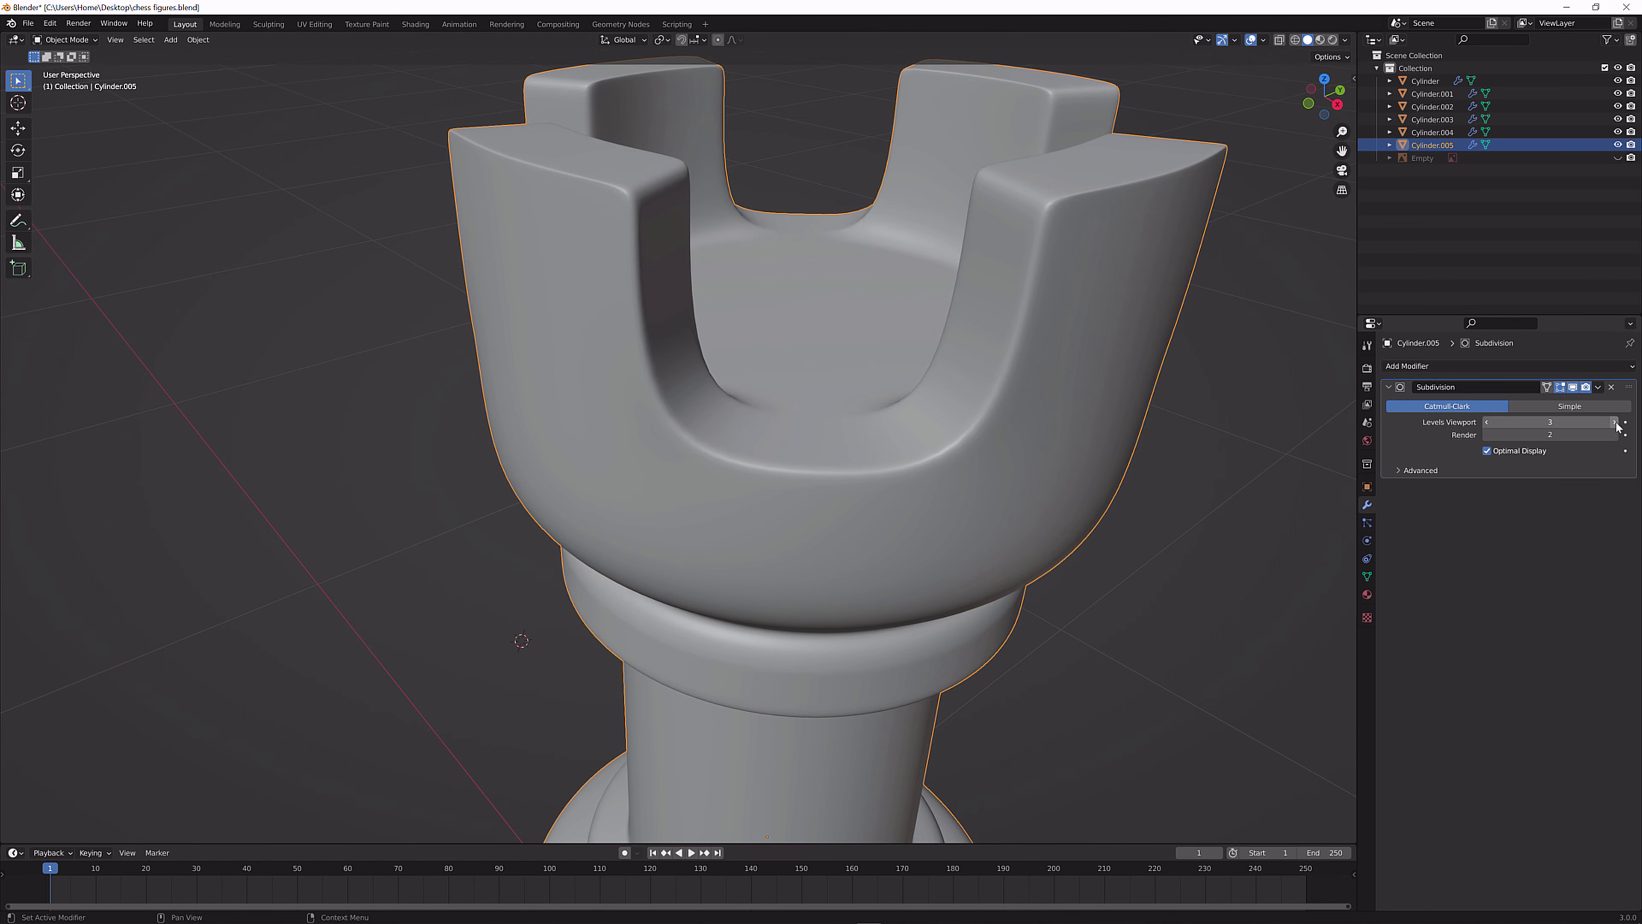
click(1615, 434)
Select the circular edge loop around the rook's recessed floor, scale it outward by about 1.14 towards the battlements, and return to Object Mode.
middle_drag(1032, 525, 1164, 549)
middle_drag(733, 367, 803, 249)
key(Tab)
alt+click(835, 285)
scroll(777, 286, down, 1)
scroll(777, 287, up, 3)
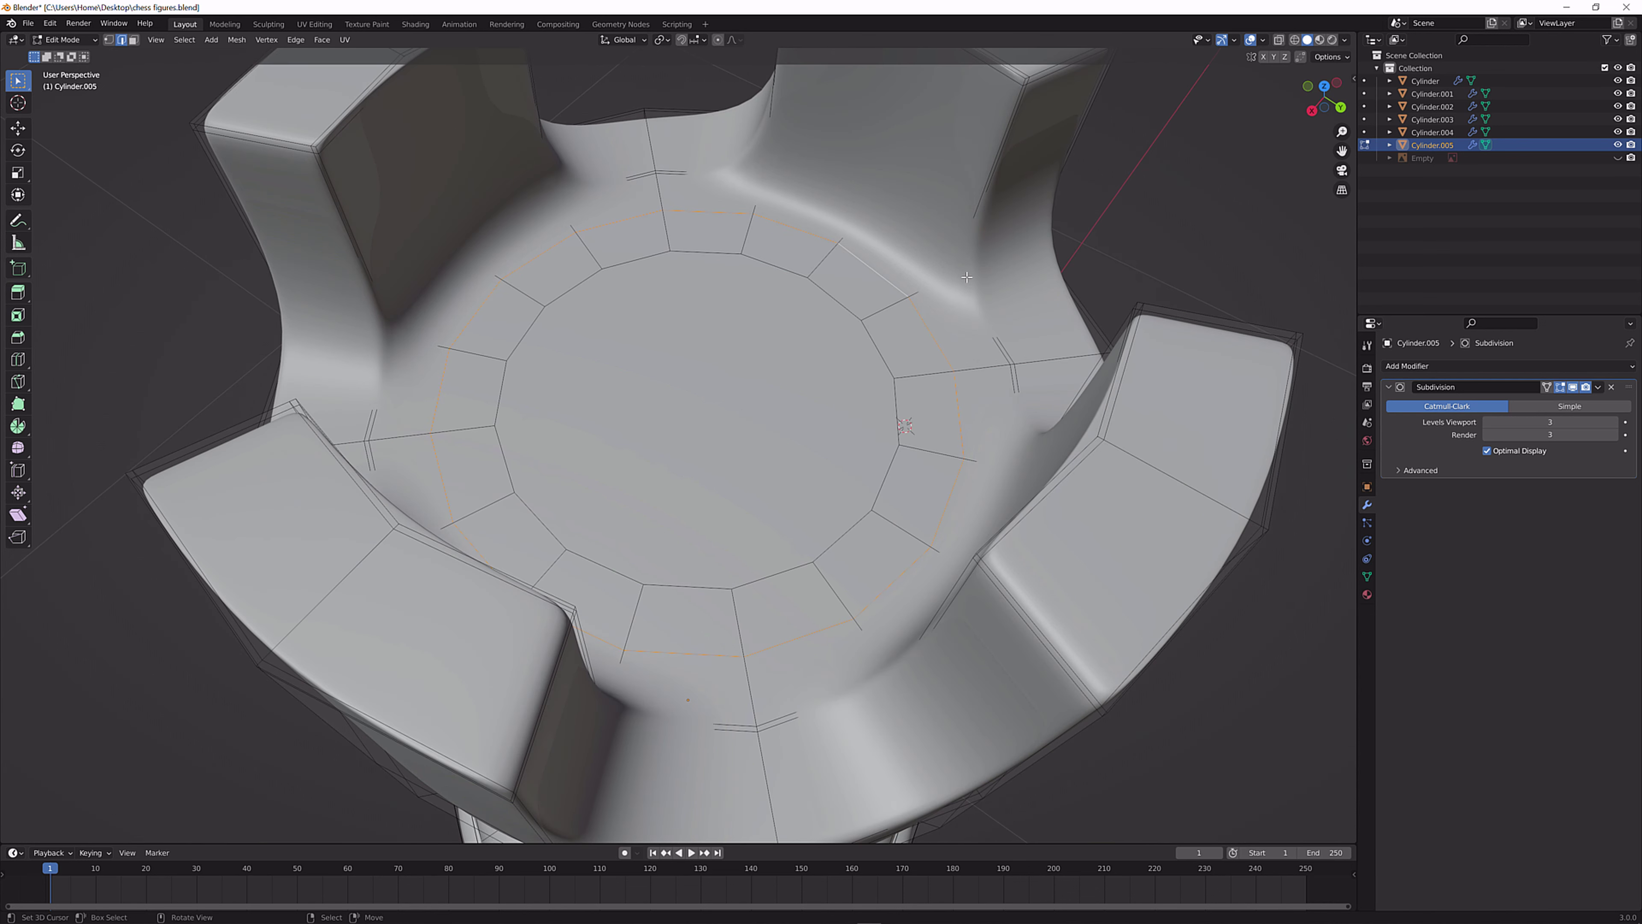
key(s)
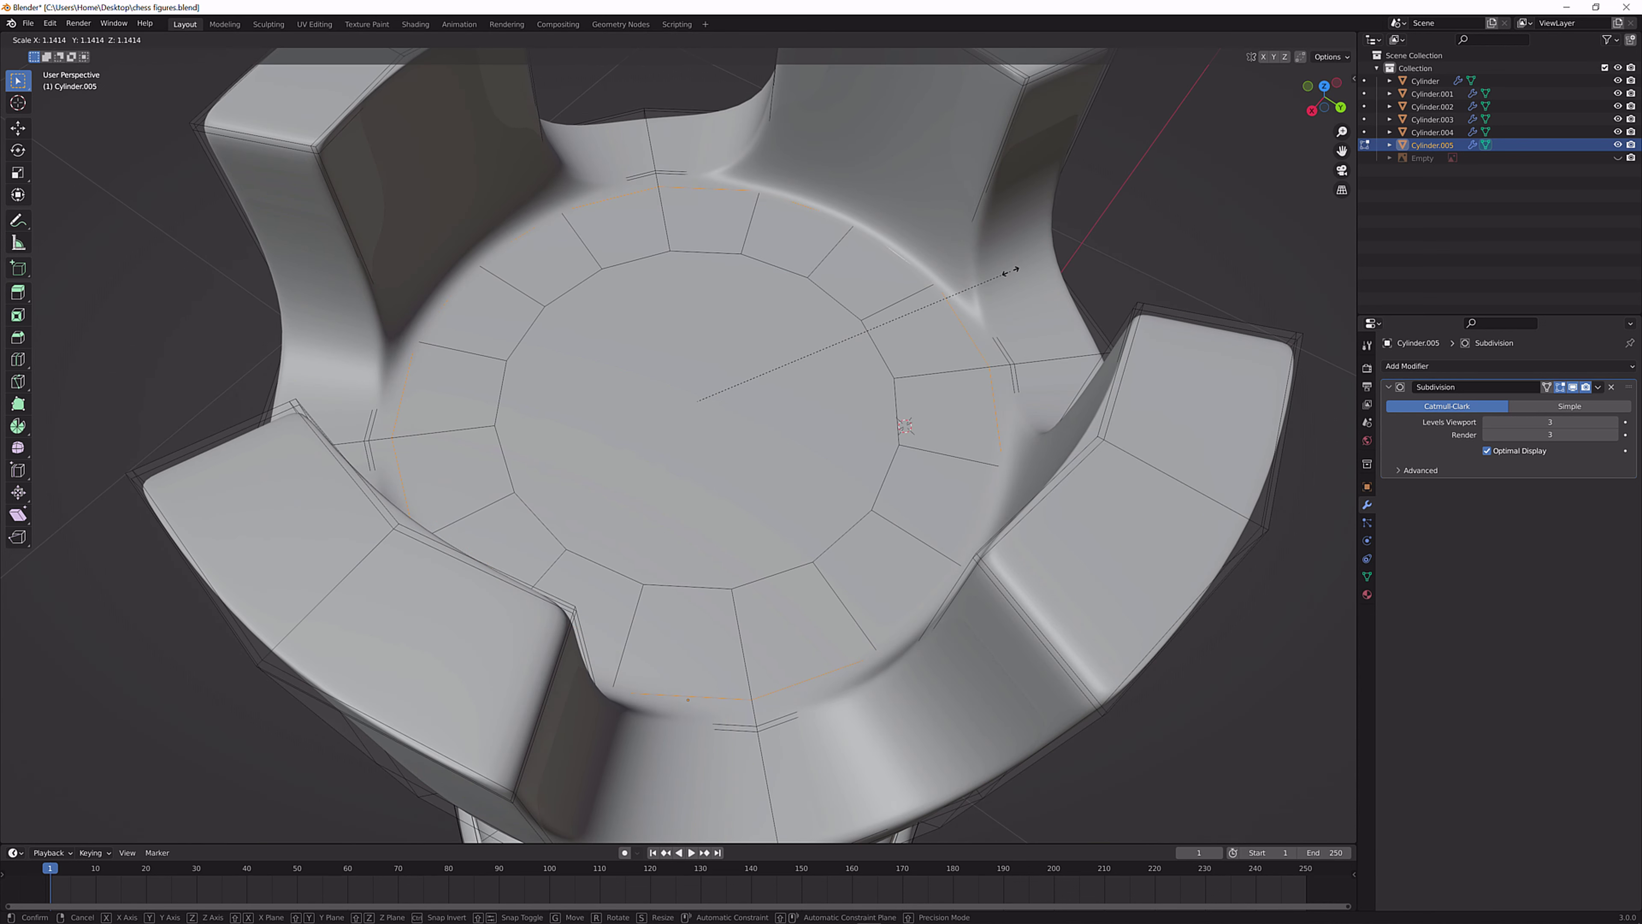
click(1017, 268)
key(Tab)
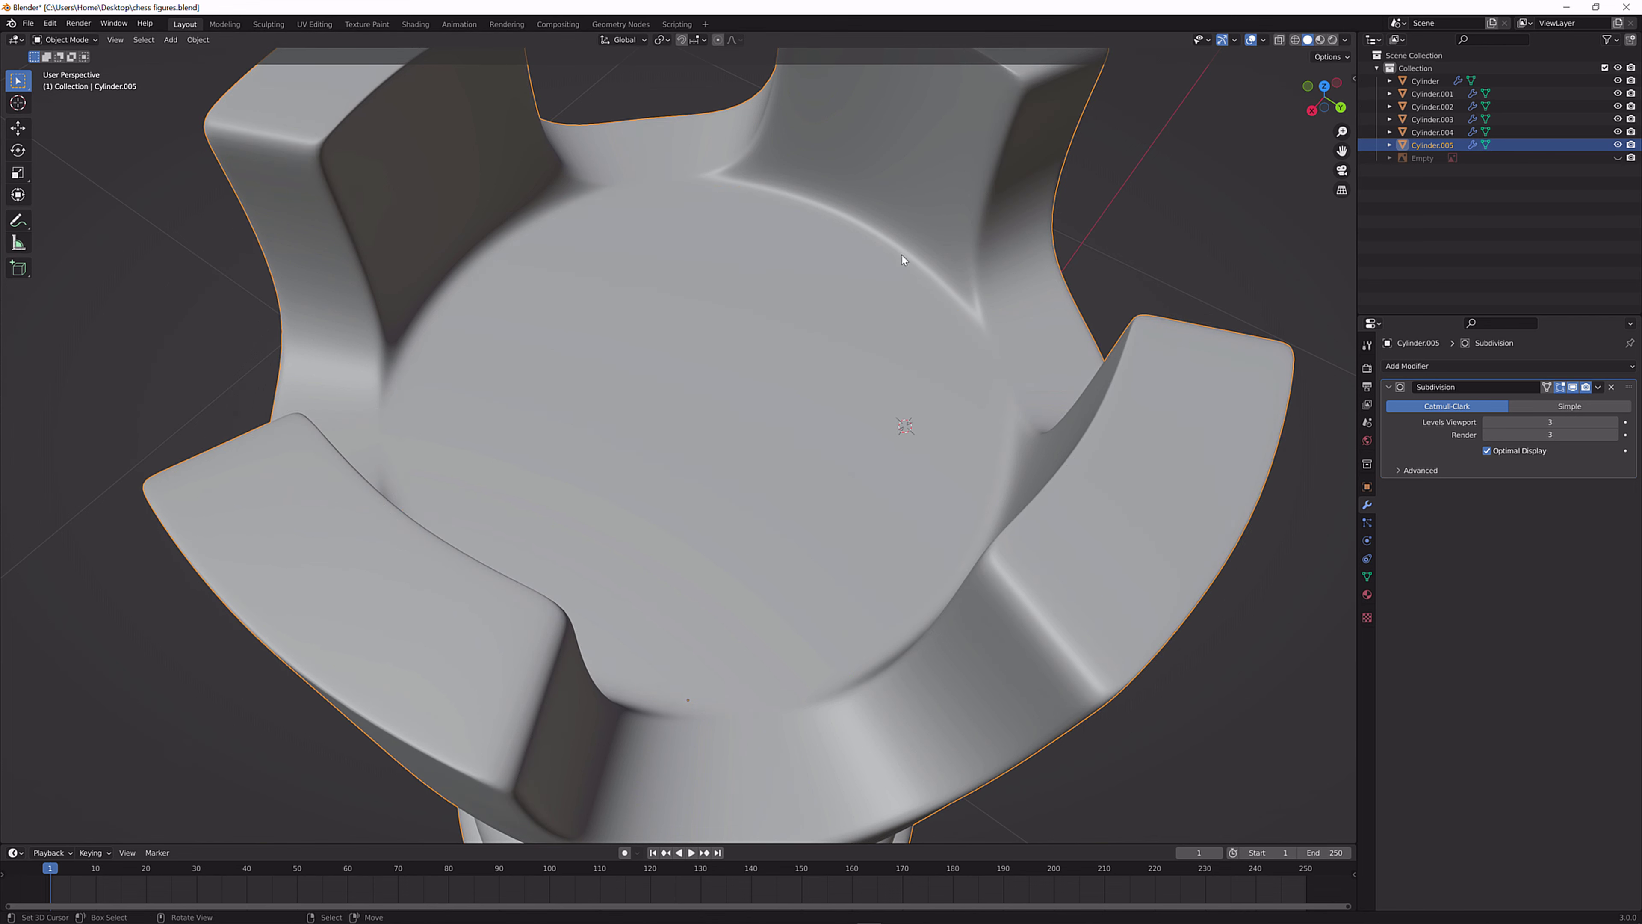
Examine the edge around the rook's recessed floor close up, and inspect the king, queen and bishop.
scroll(854, 220, down, 5)
middle_drag(883, 221, 1016, 232)
scroll(911, 232, up, 5)
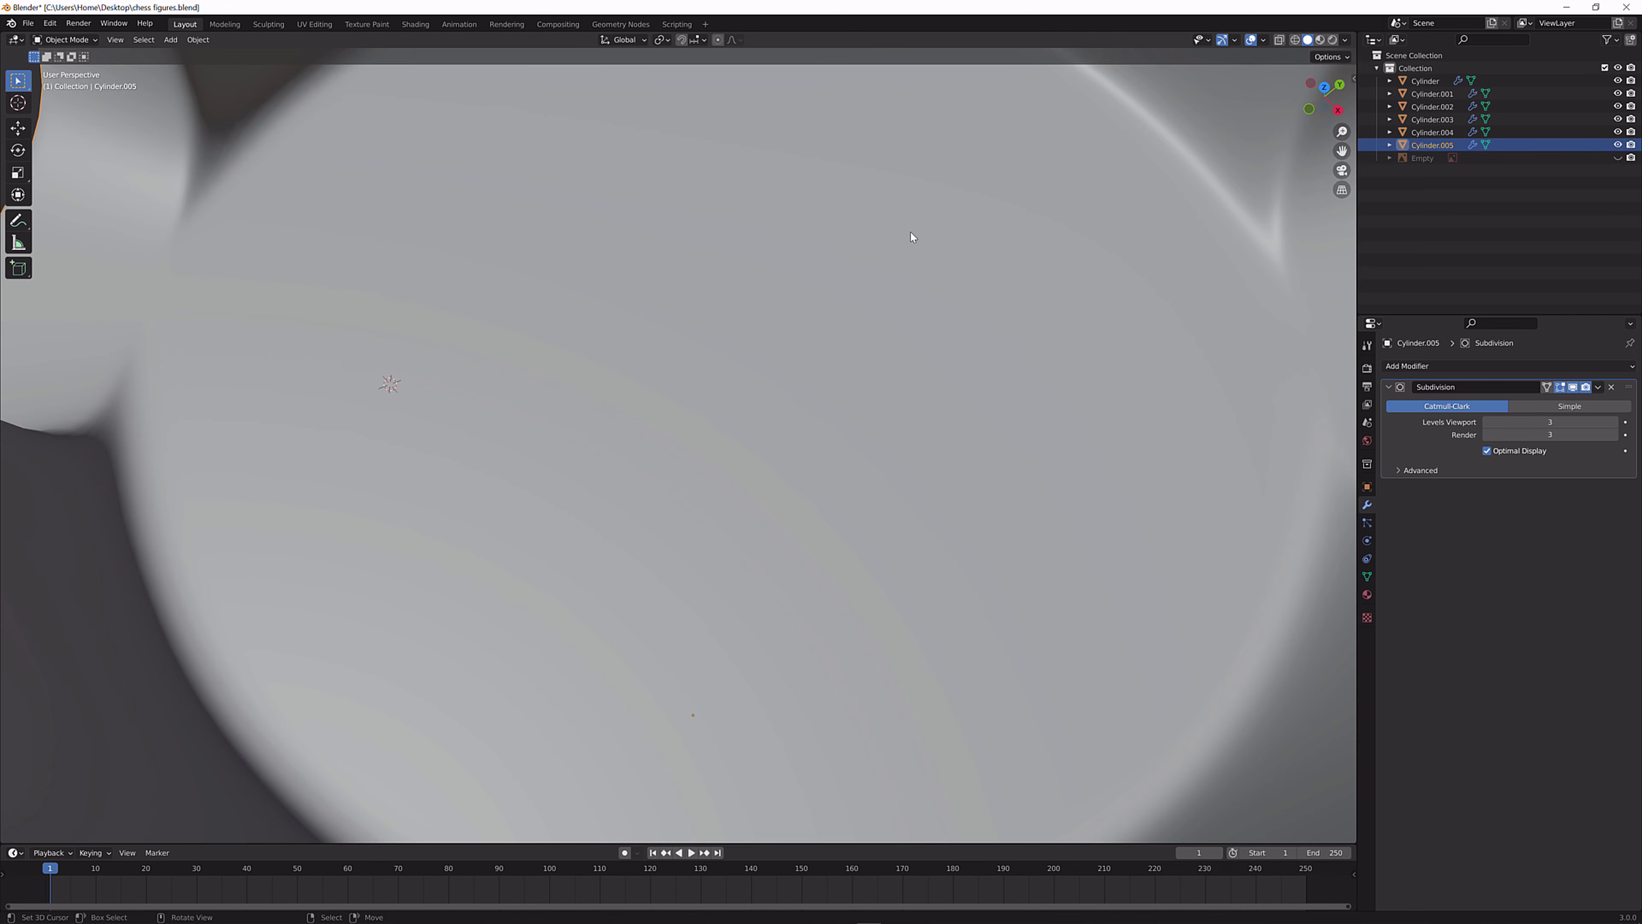
scroll(910, 231, down, 4)
middle_drag(791, 338, 864, 446)
scroll(905, 436, down, 7)
middle_drag(1017, 427, 451, 473)
scroll(468, 405, up, 3)
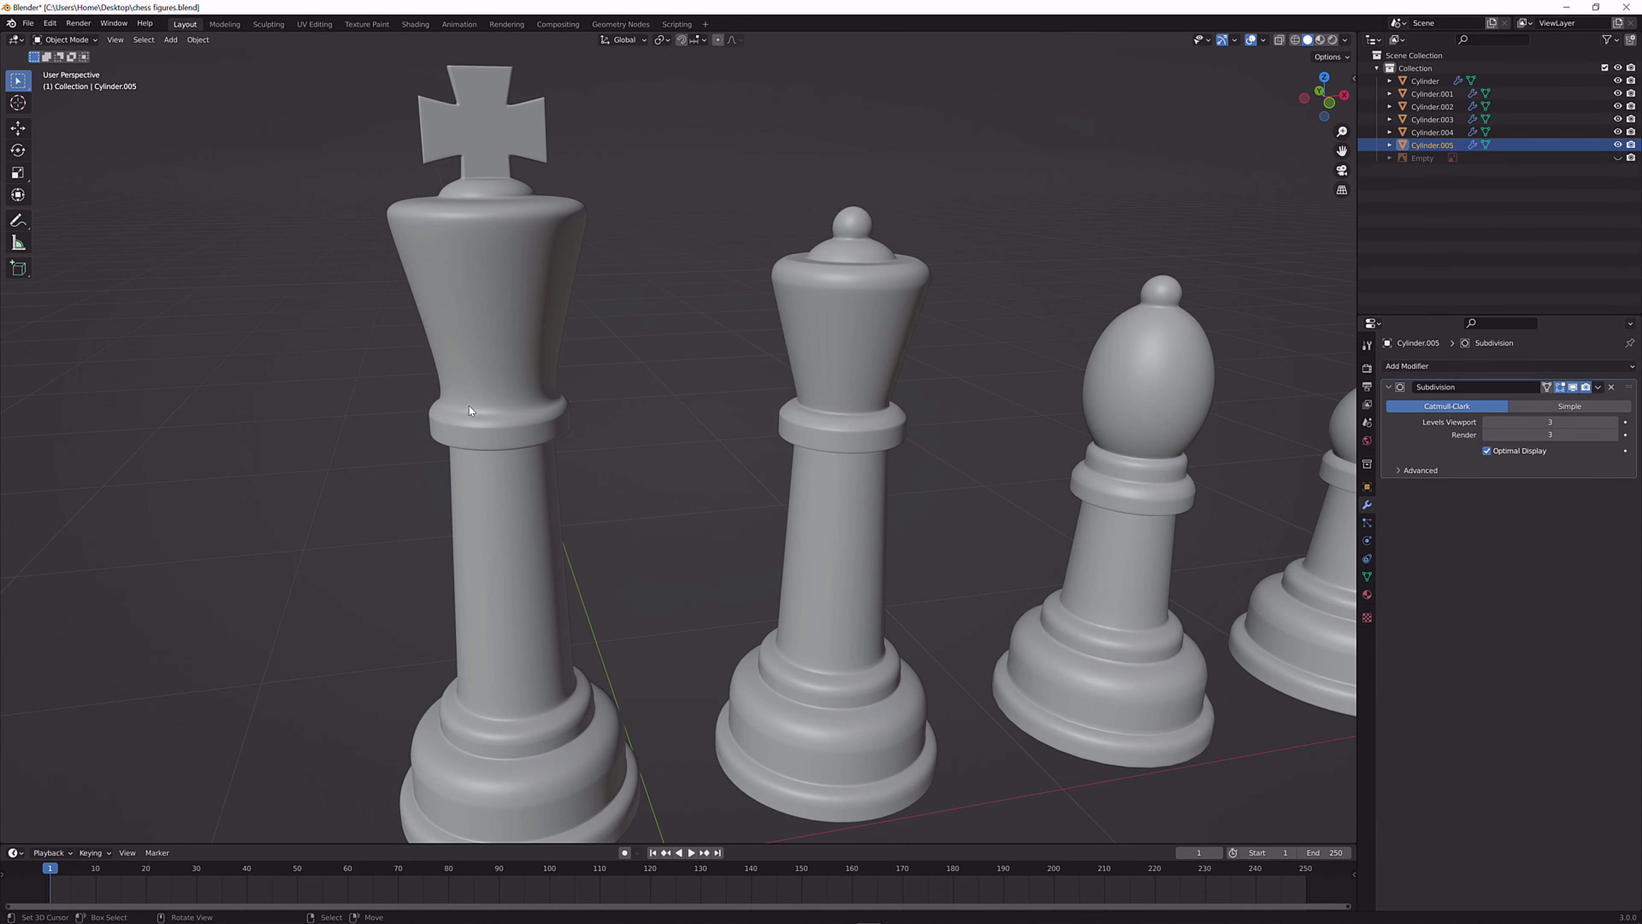
Add a horizontal edge loop to the king's flared upper body, slid down to just above the collar, and leave mesh editing.
click(469, 406)
key(Tab)
scroll(546, 379, up, 3)
middle_drag(546, 379, 664, 227)
key(ctrl+r)
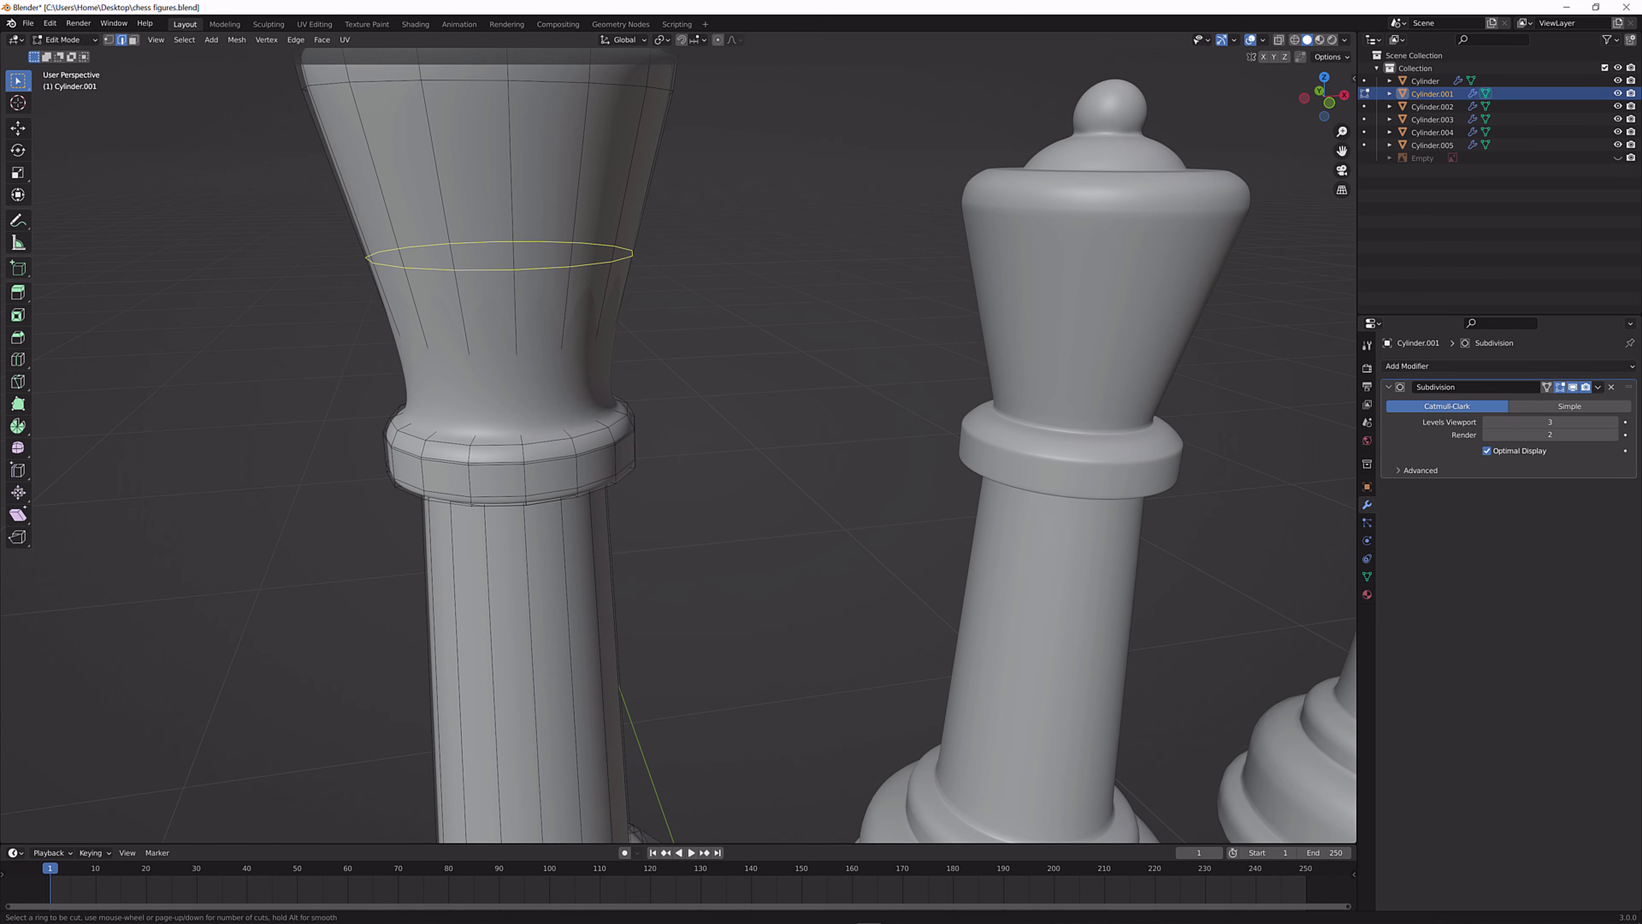
click(656, 222)
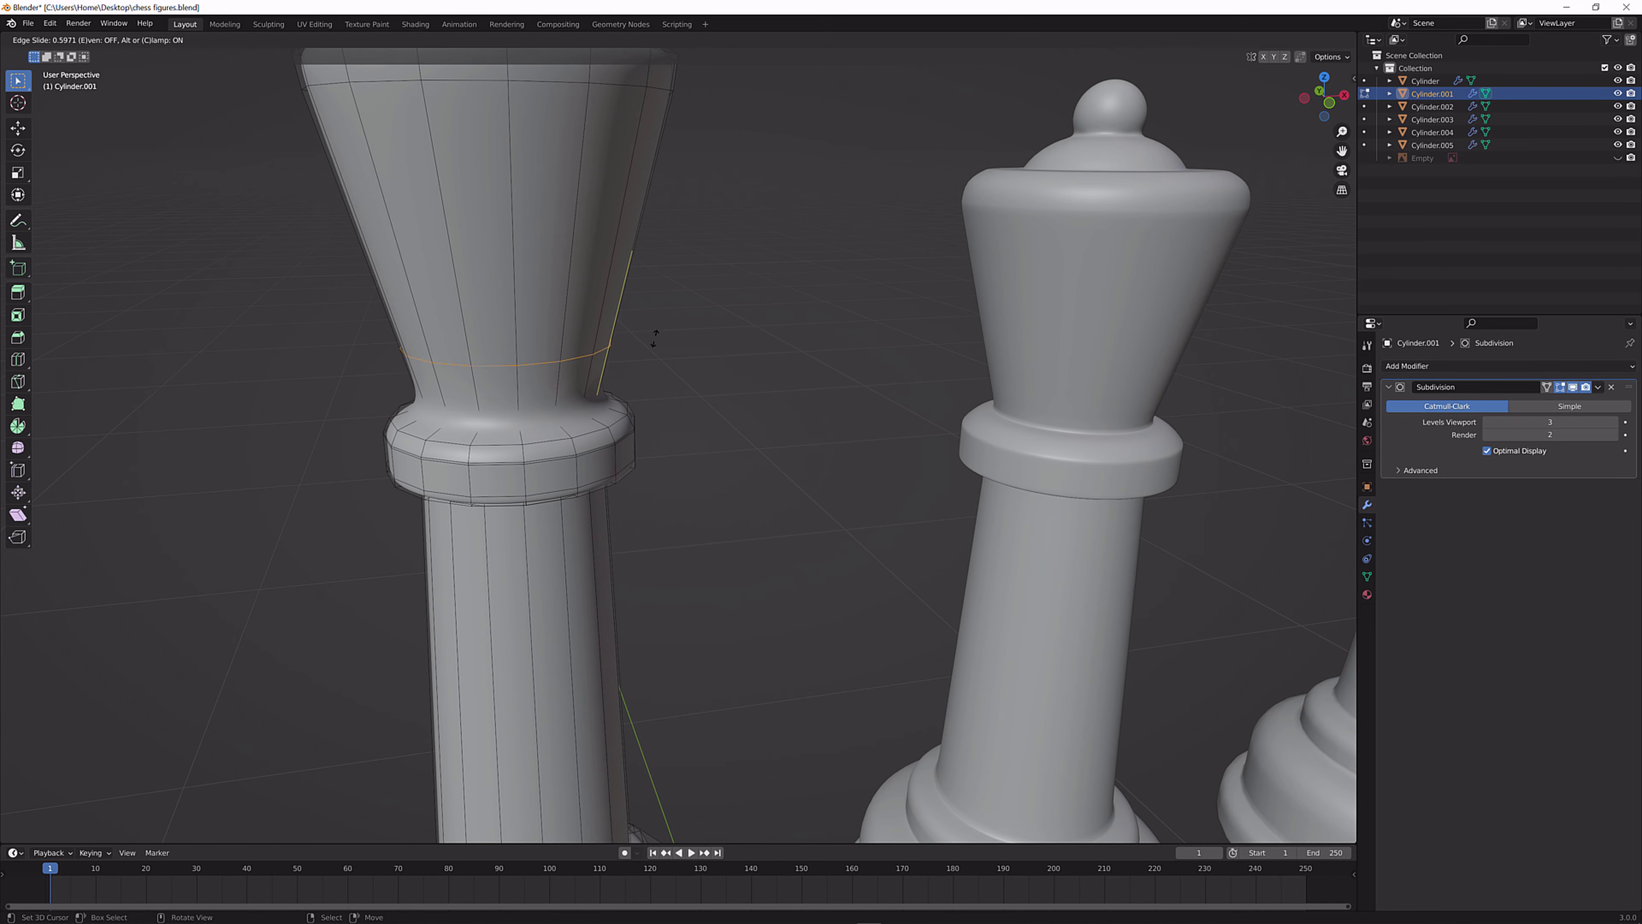
click(655, 378)
key(Tab)
Deselect the king and show the hidden reference image behind the row of chess pieces.
scroll(655, 390, down, 8)
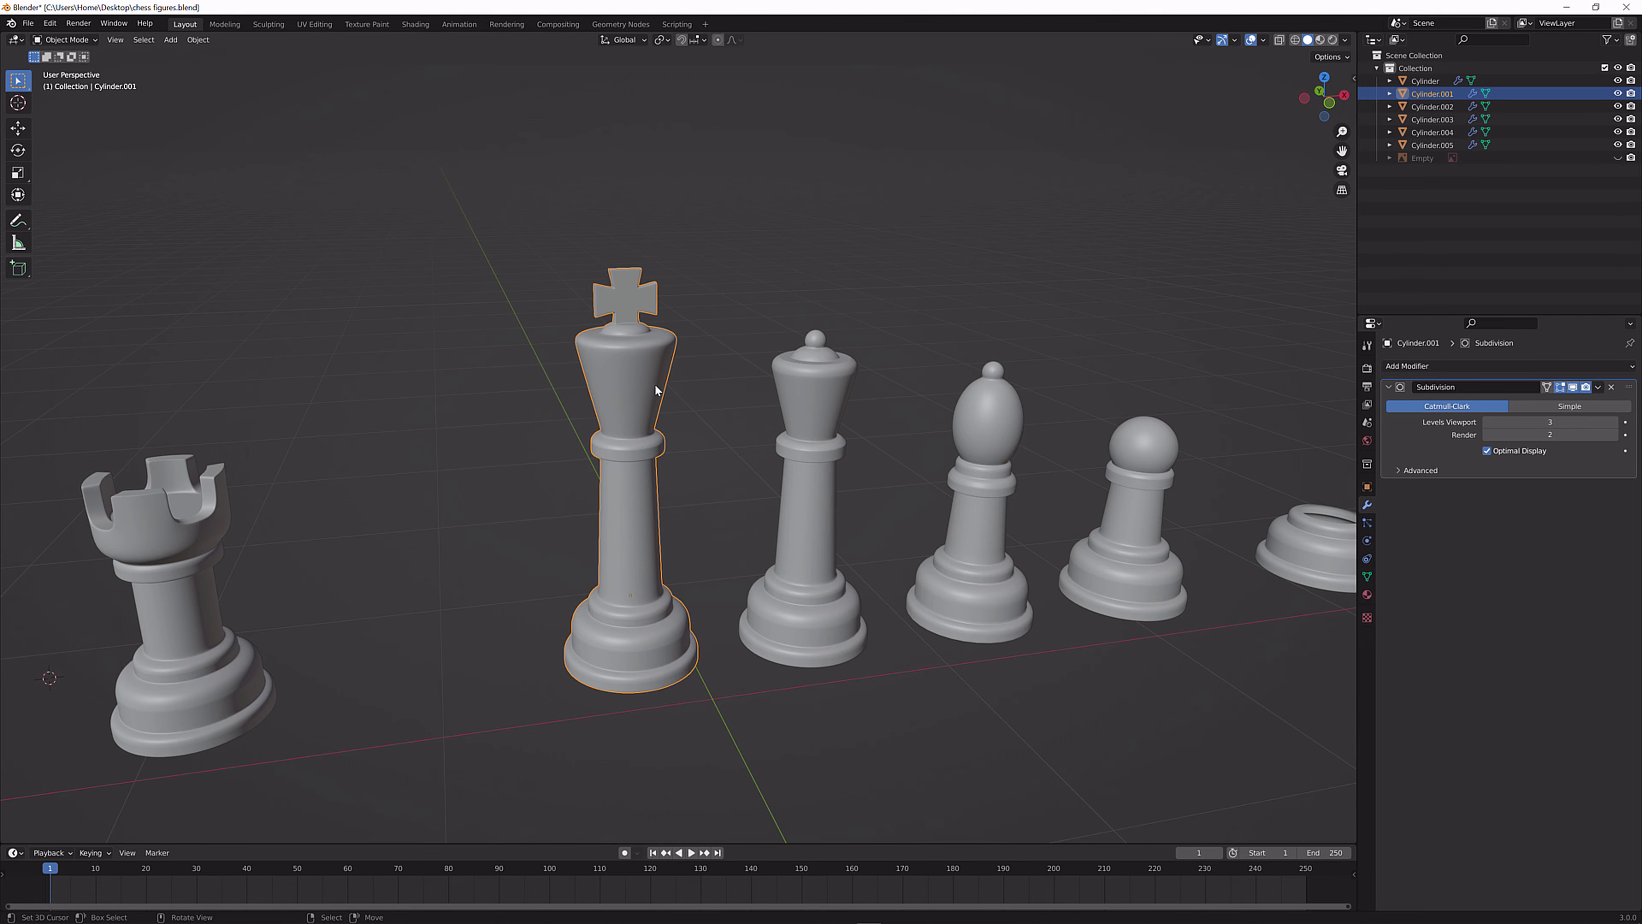
right_click(507, 517)
scroll(507, 516, down, 3)
middle_drag(996, 458, 953, 444)
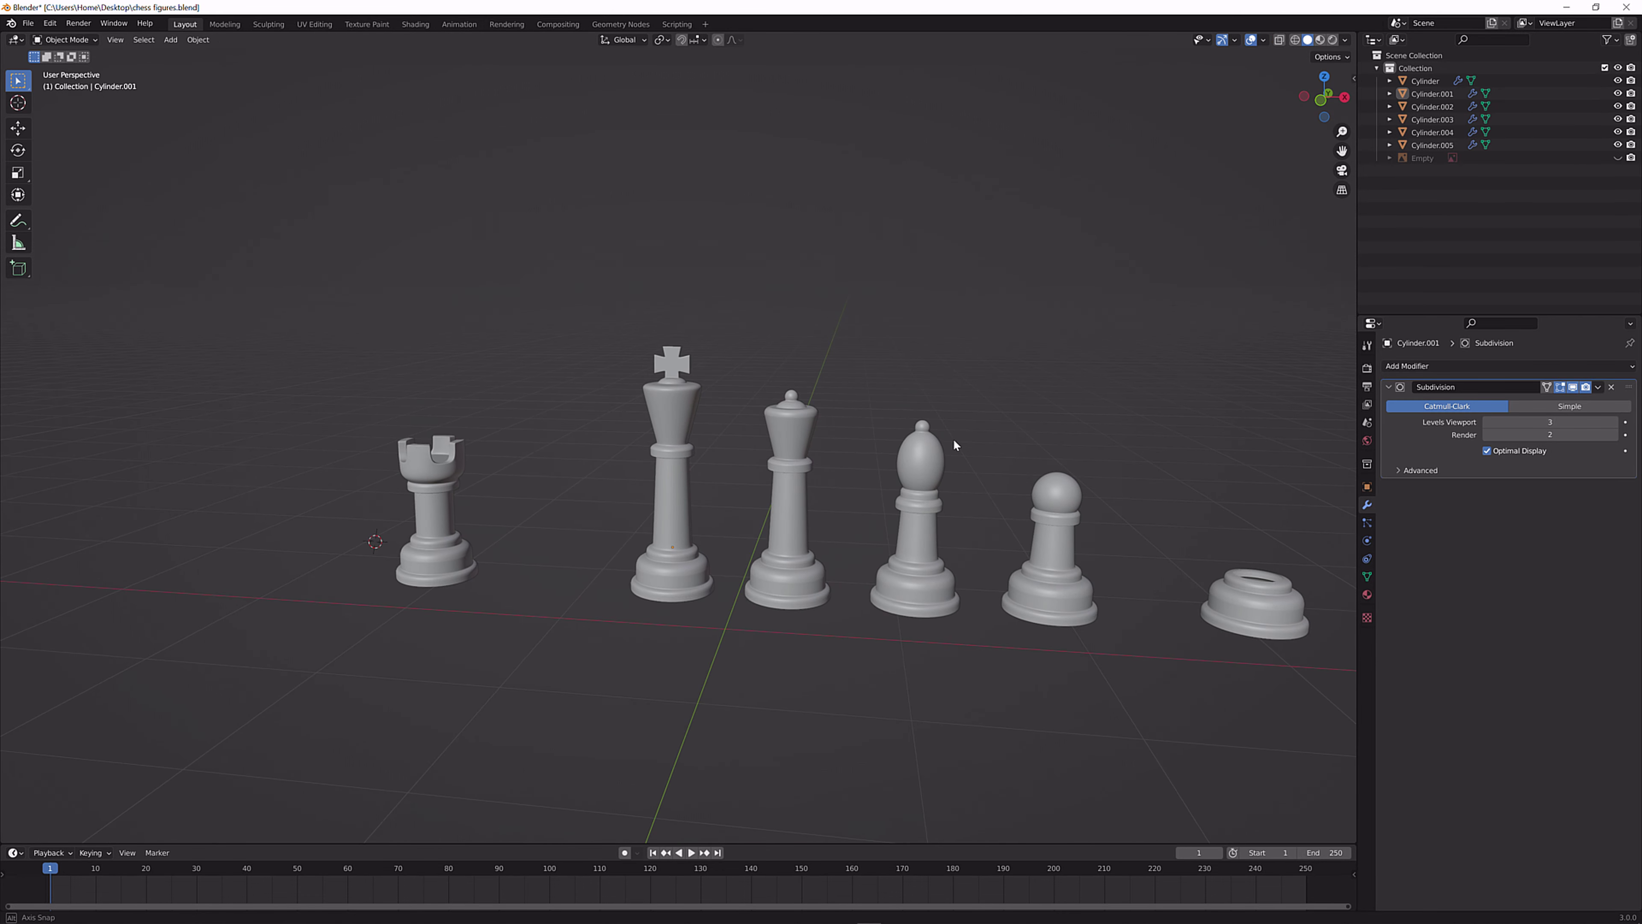
click(1618, 158)
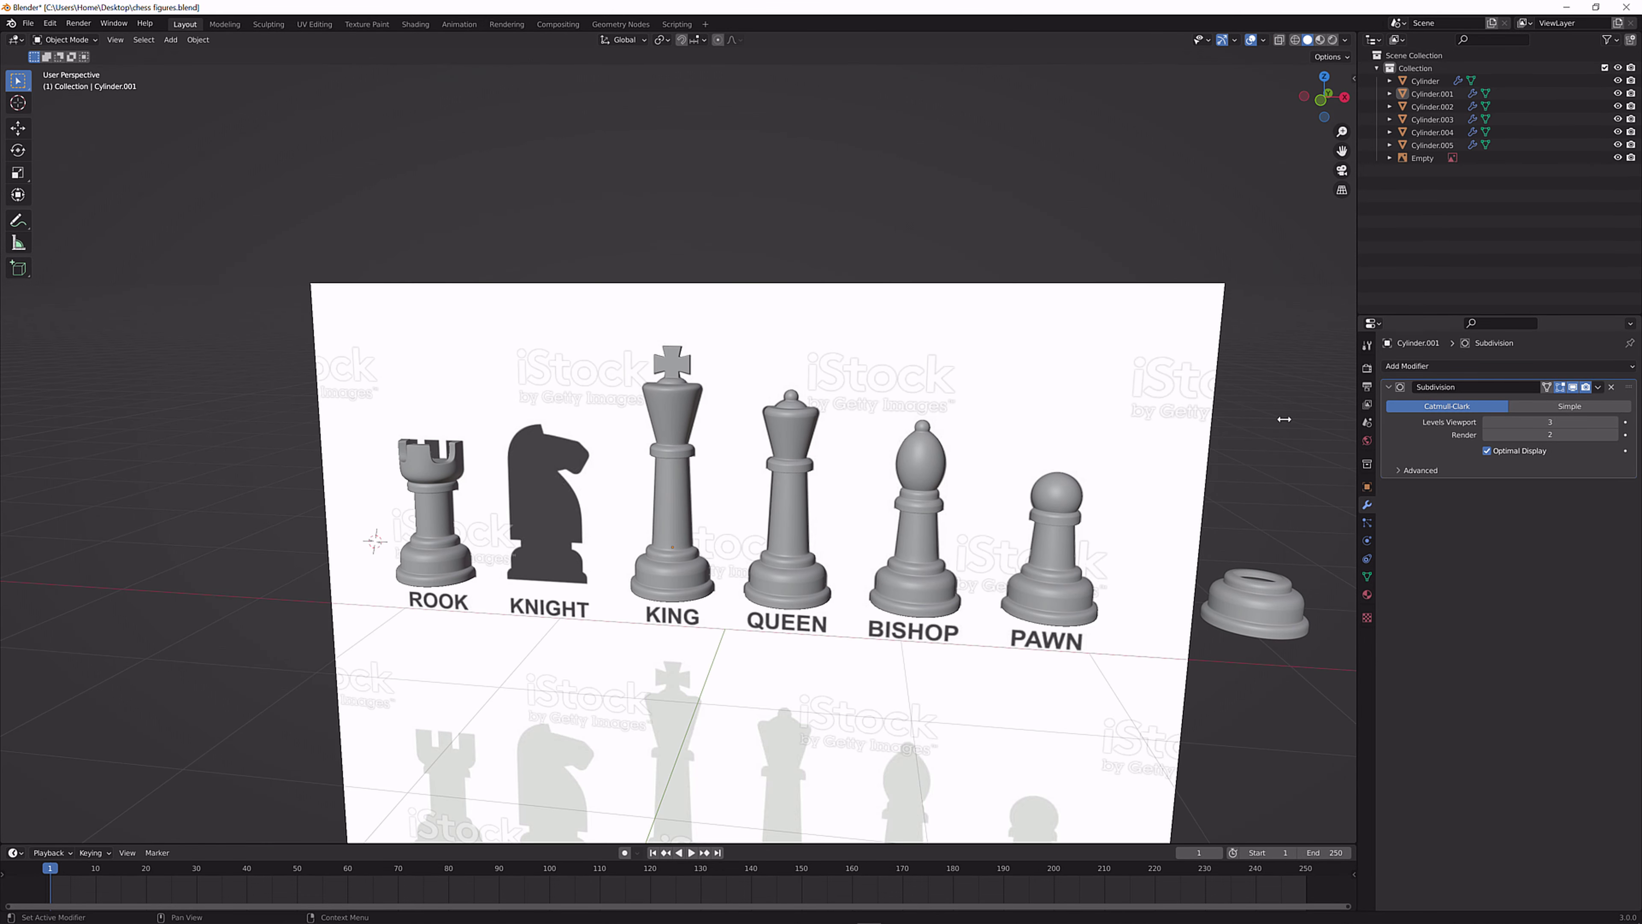
middle_drag(523, 520, 627, 440)
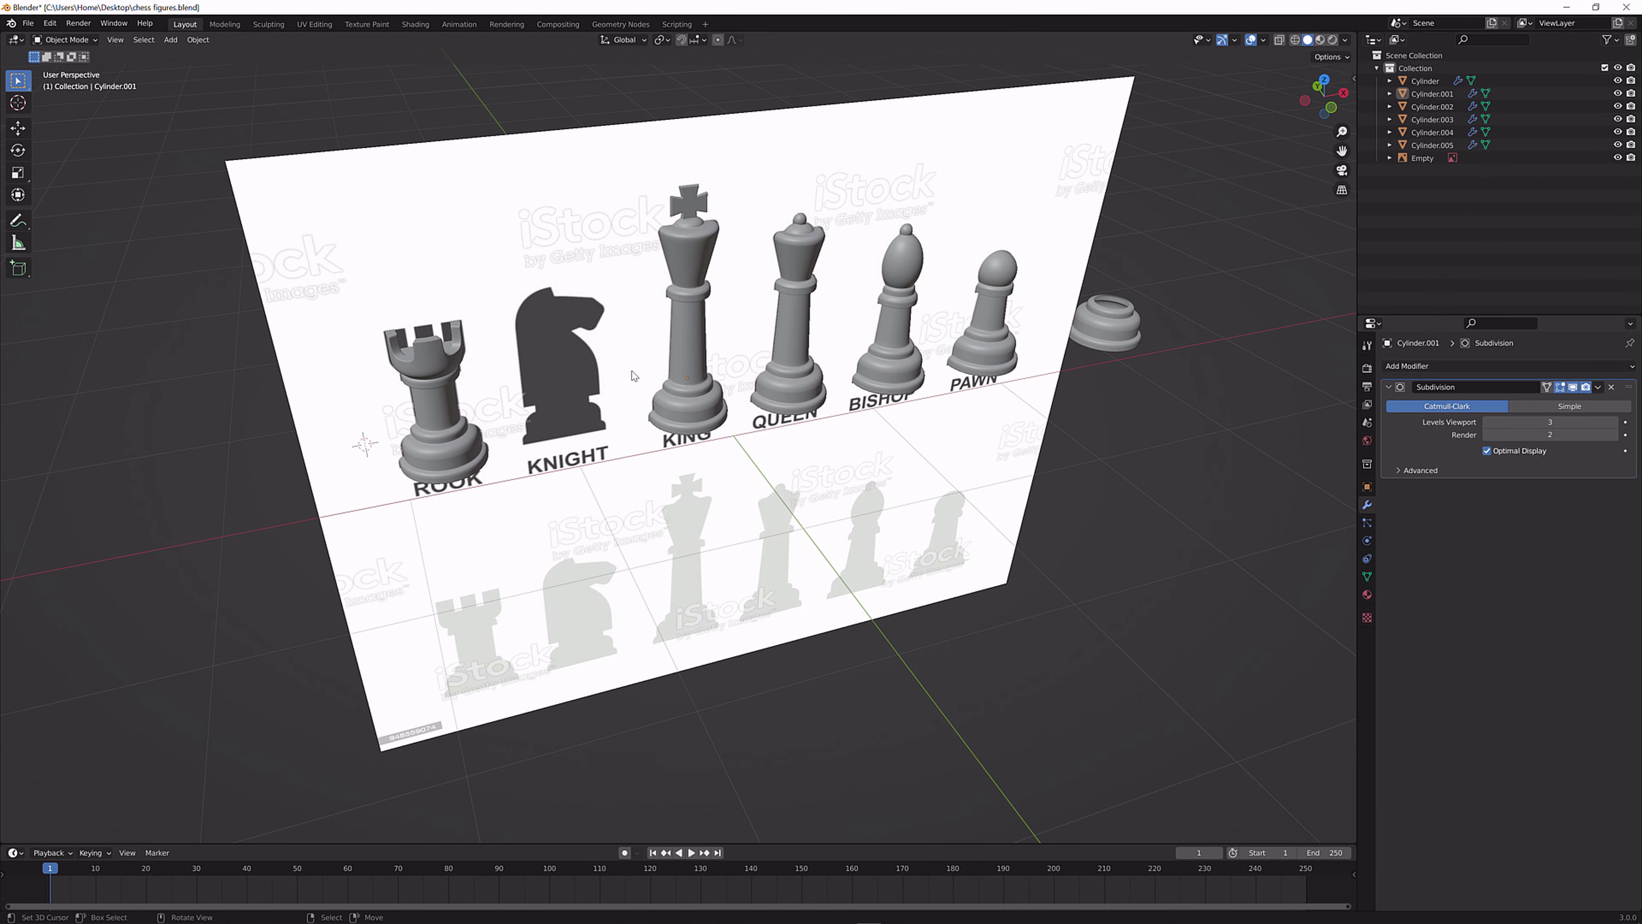